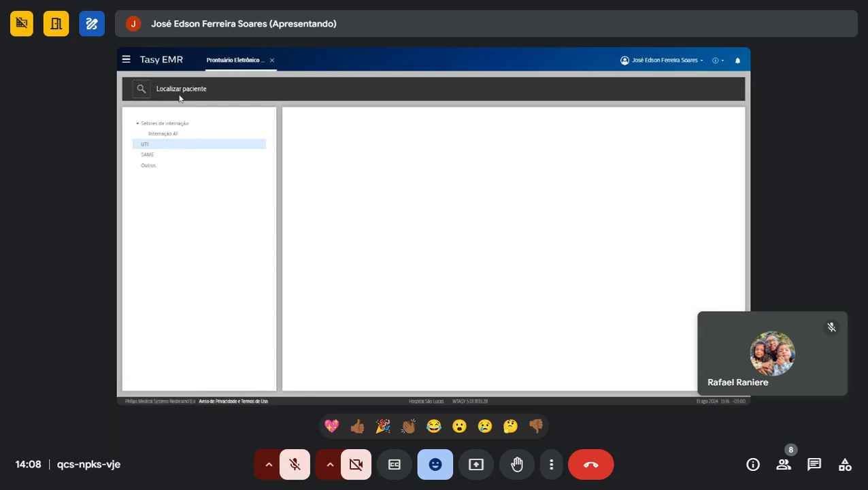
# - Search the patient attendance records (Atendimento) for the name "treina"
pyautogui.click(141, 90)
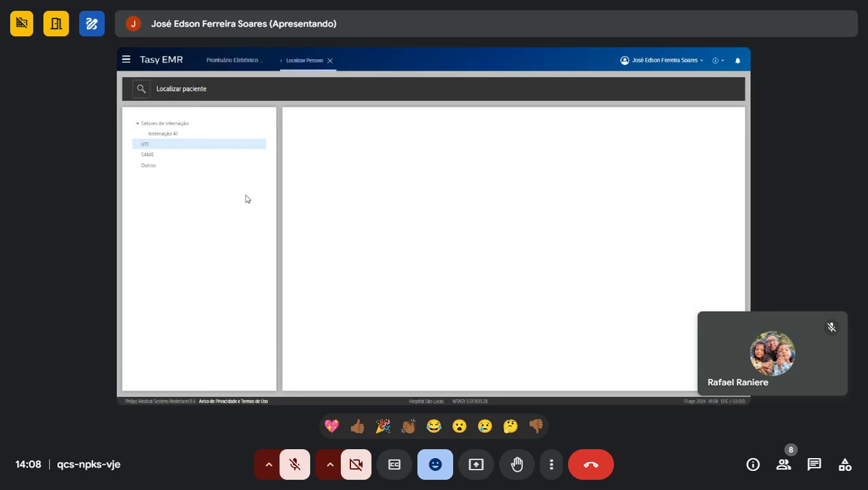
pyautogui.click(181, 84)
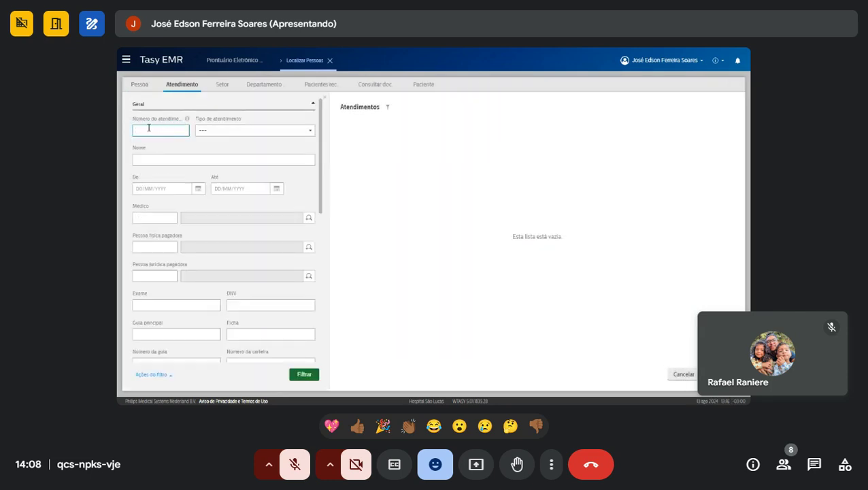
pyautogui.click(149, 160)
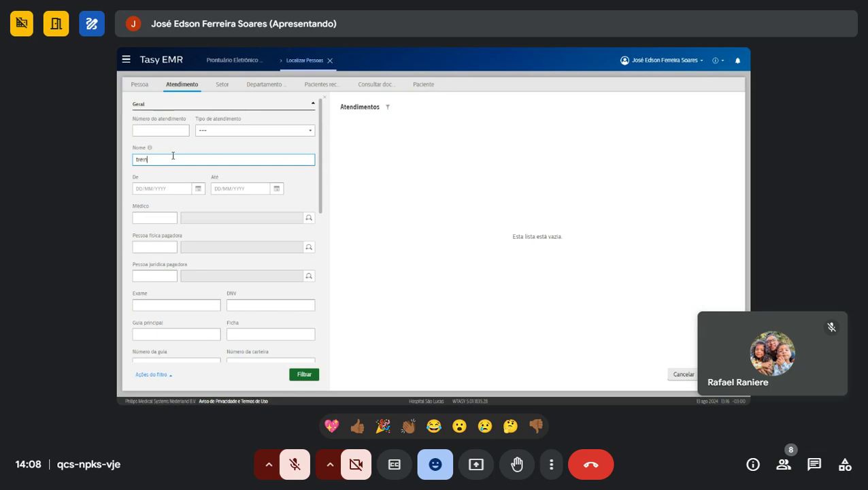
pyautogui.press('Return')
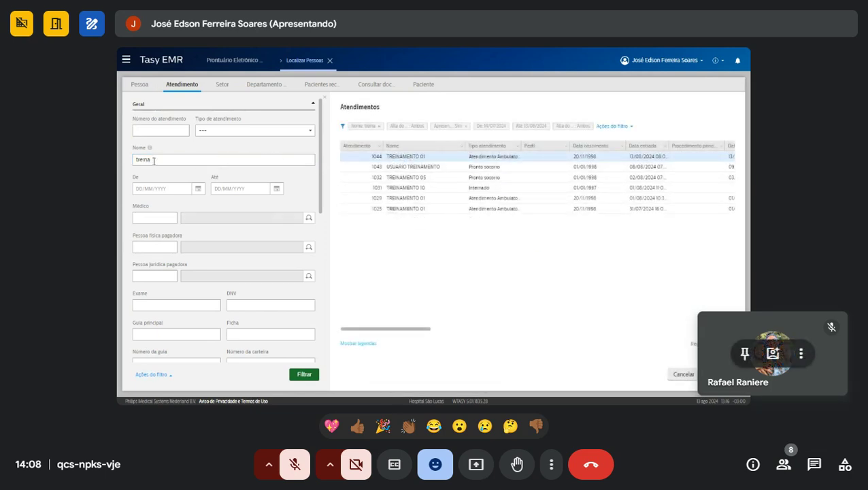
# - Open the inpatient attendance of TREINAMENTO 10 from the results, review its safety alerts and close them
pyautogui.click(801, 353)
pyautogui.click(705, 410)
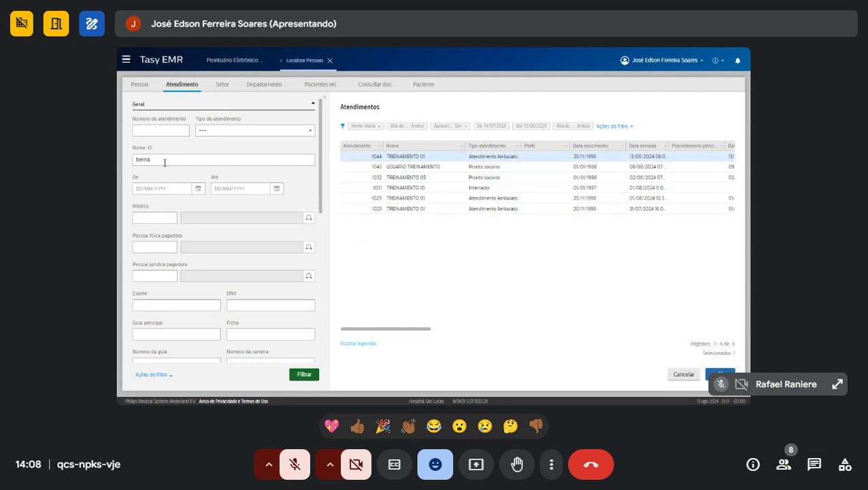
pyautogui.click(432, 199)
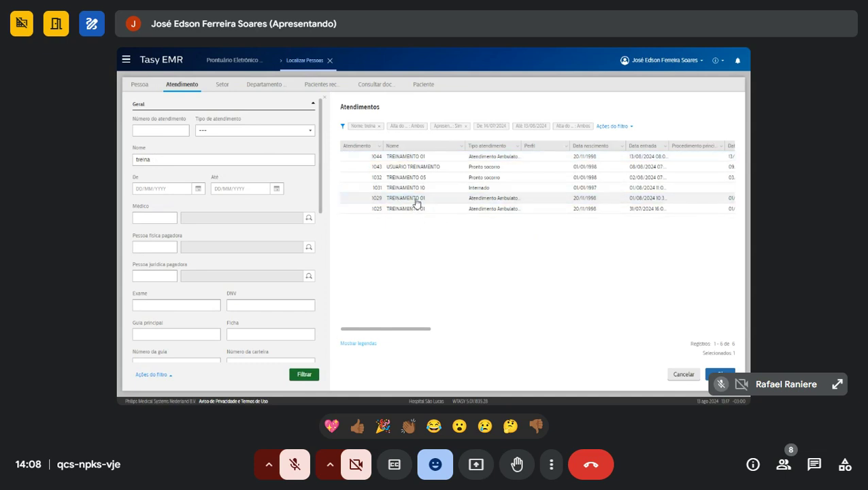
pyautogui.doubleClick(478, 192)
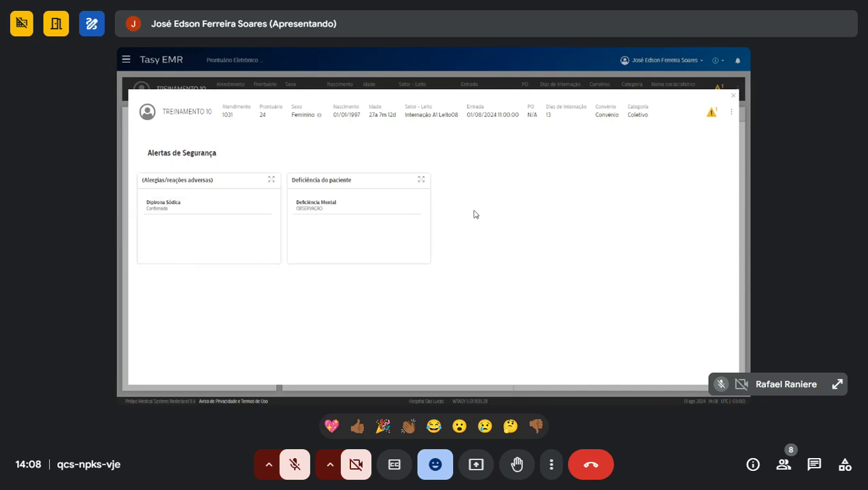
pyautogui.moveTo(150, 152); pyautogui.dragTo(215, 152)
pyautogui.click(189, 149)
pyautogui.click(728, 97)
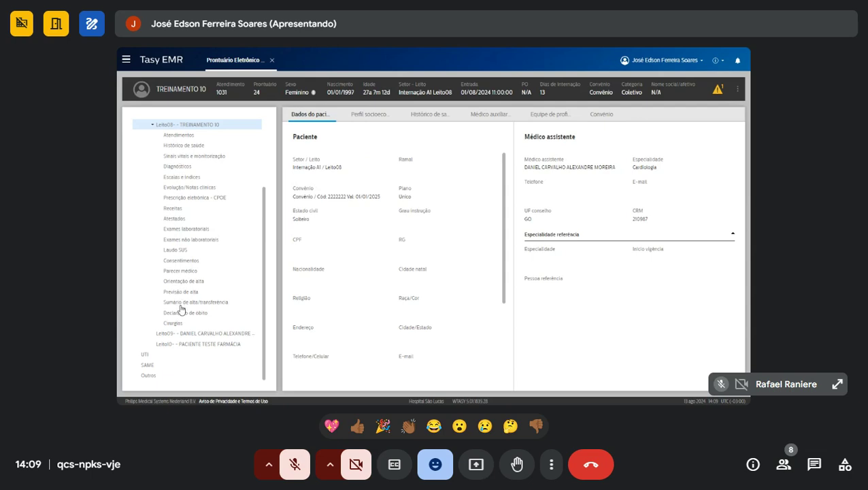
# - Look through the chart sections listed under TREINAMENTO 10, from Atendimentos to Cirurgias
pyautogui.scroll(3, 180, 183)
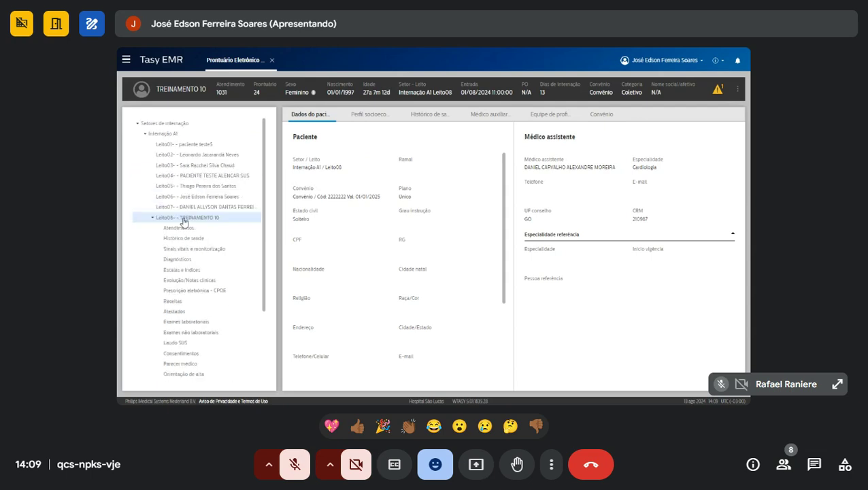
pyautogui.scroll(-2, 204, 253)
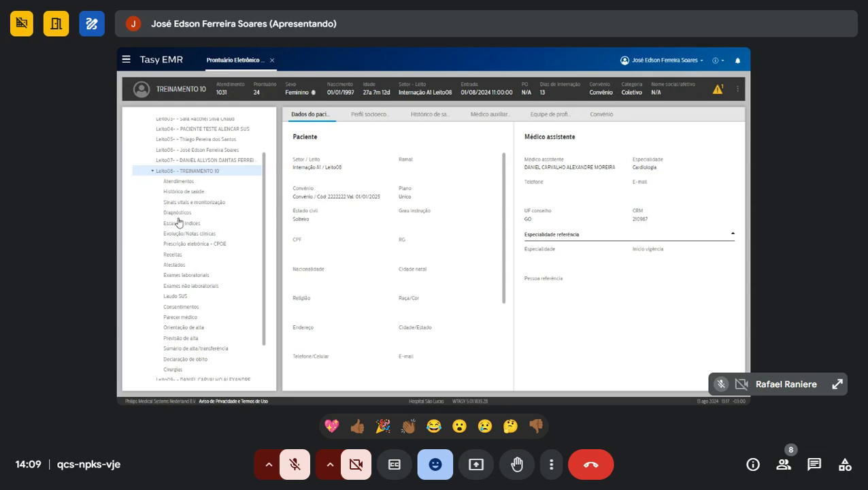
pyautogui.scroll(1, 178, 222)
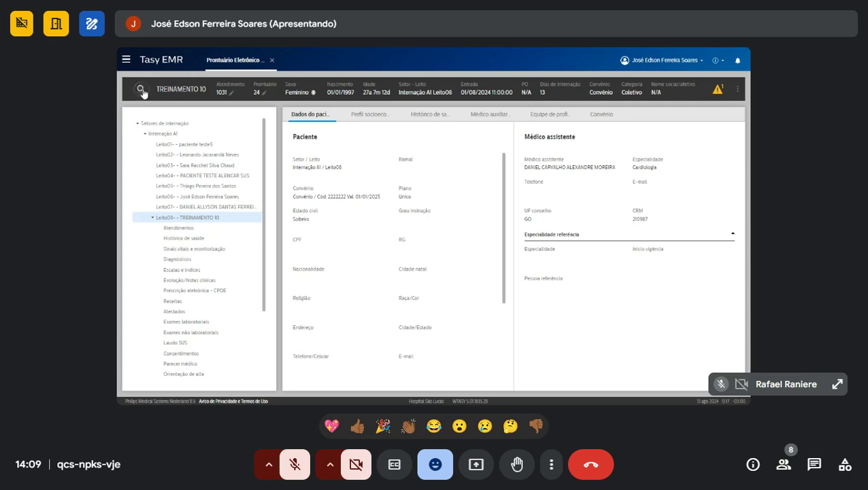
# - Reopen TREINAMENTO 10 from the Setores de internação tree, close its safety alerts and collapse its chart sections
pyautogui.click(138, 125)
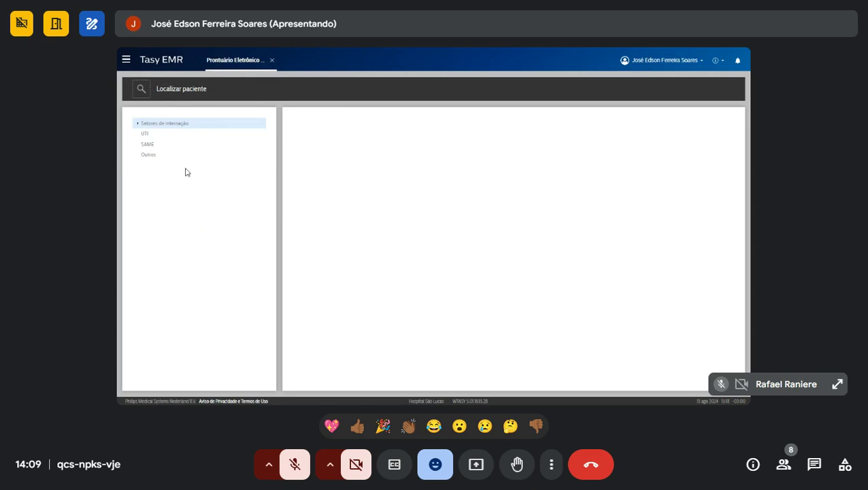
pyautogui.click(139, 125)
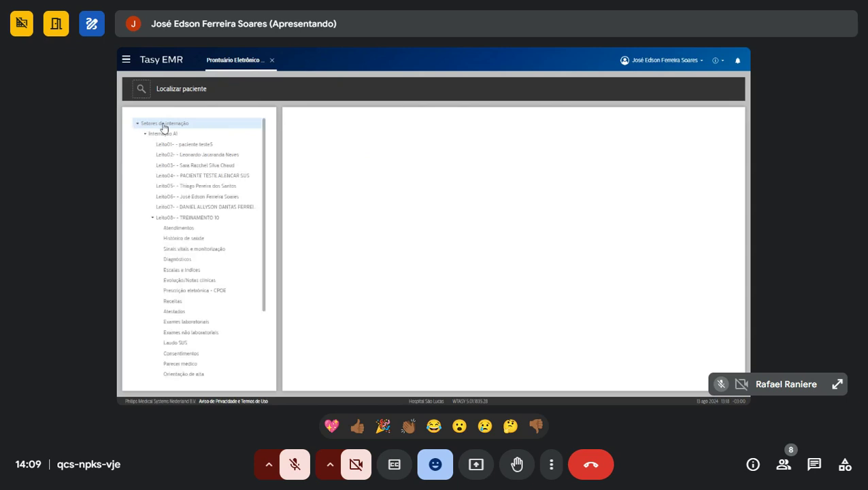
pyautogui.click(151, 218)
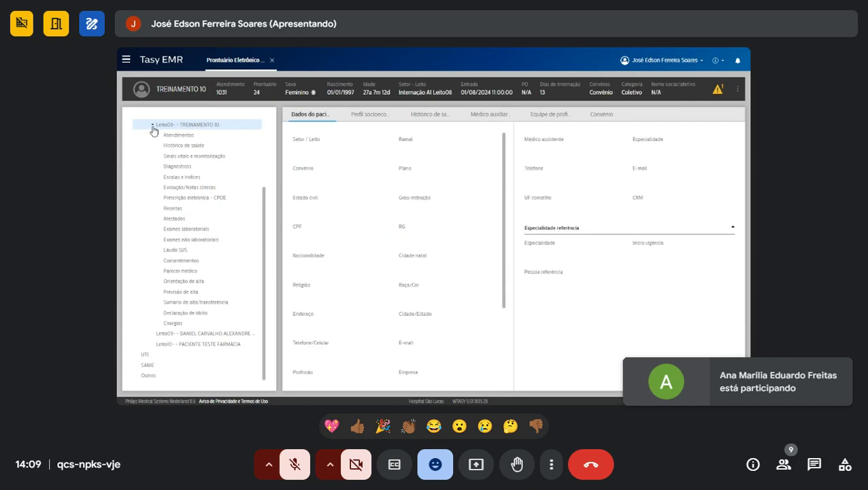
pyautogui.click(733, 97)
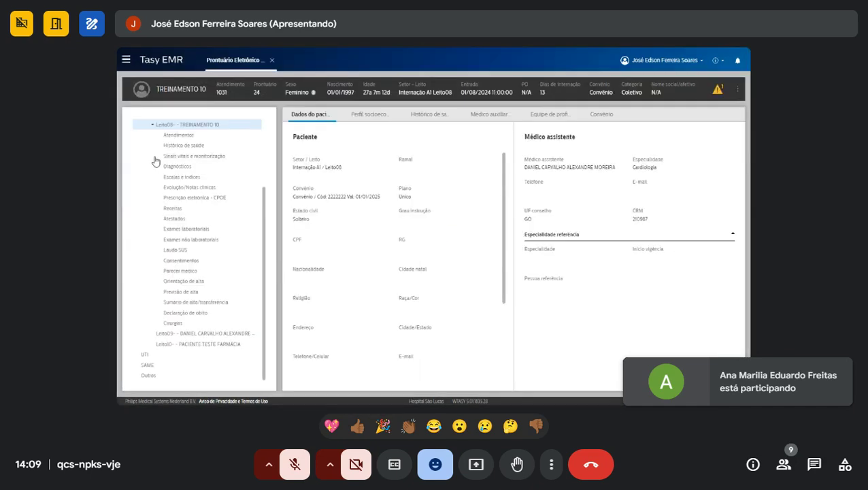
pyautogui.click(154, 174)
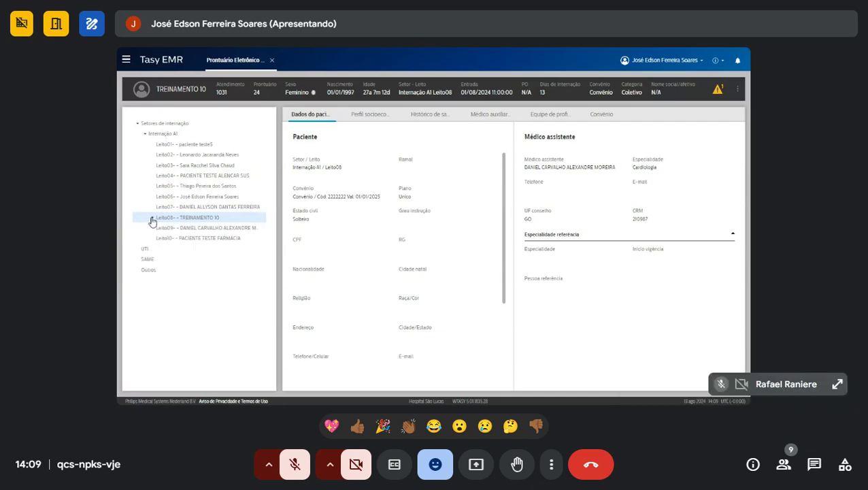
# - List the patients of the Internação A1 sector and select only TREINAMENTO 10 in Leito08
pyautogui.click(166, 134)
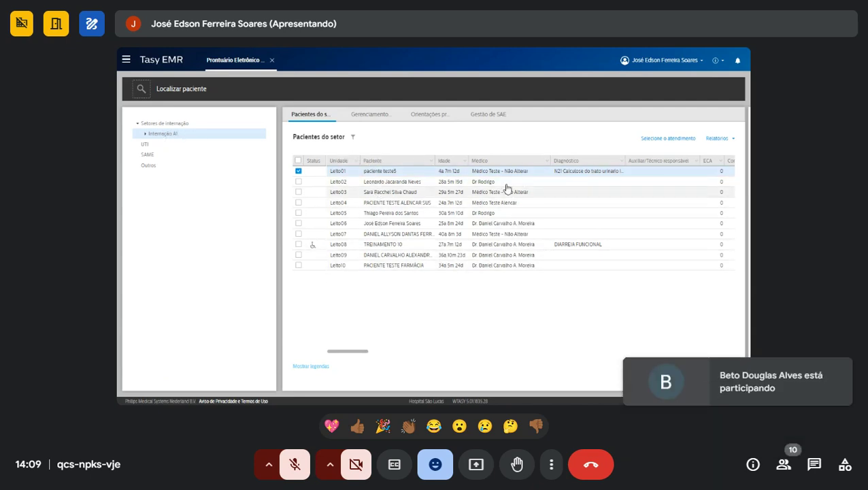
pyautogui.click(403, 246)
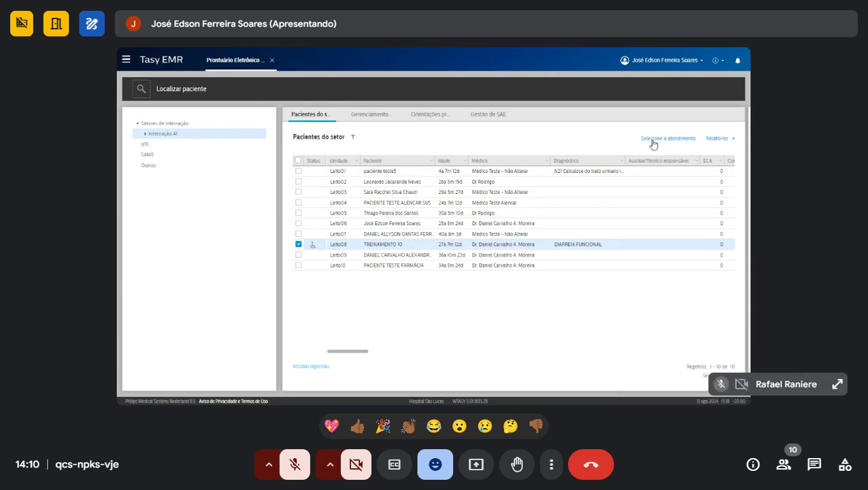
# - Open the chart of TREINAMENTO 10 from the Internação A1 beds and close the safety alerts
pyautogui.click(145, 136)
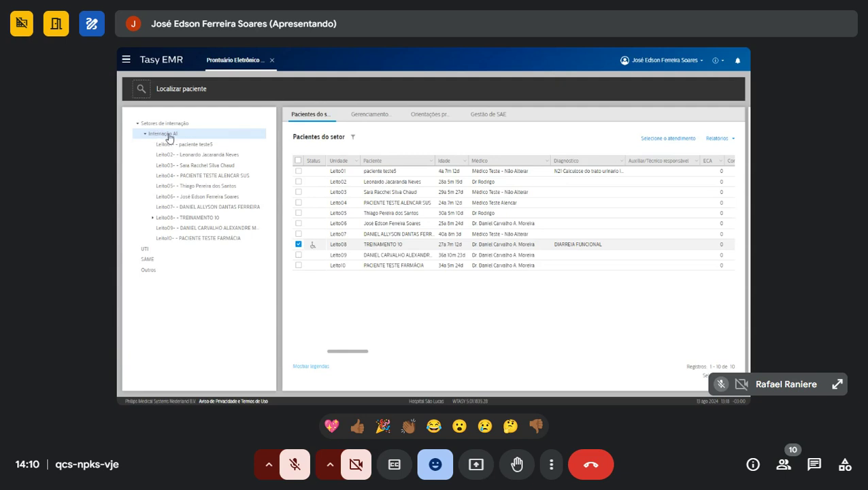
pyautogui.click(191, 219)
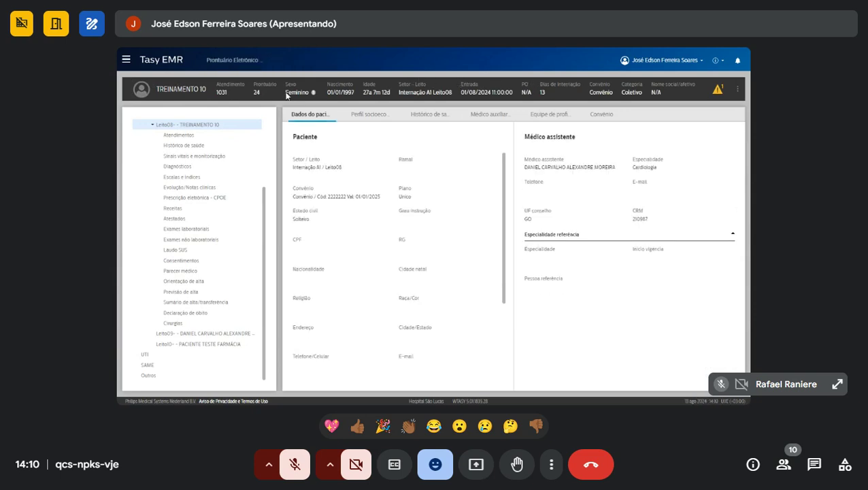
pyautogui.rightClick(268, 98)
pyautogui.click(174, 182)
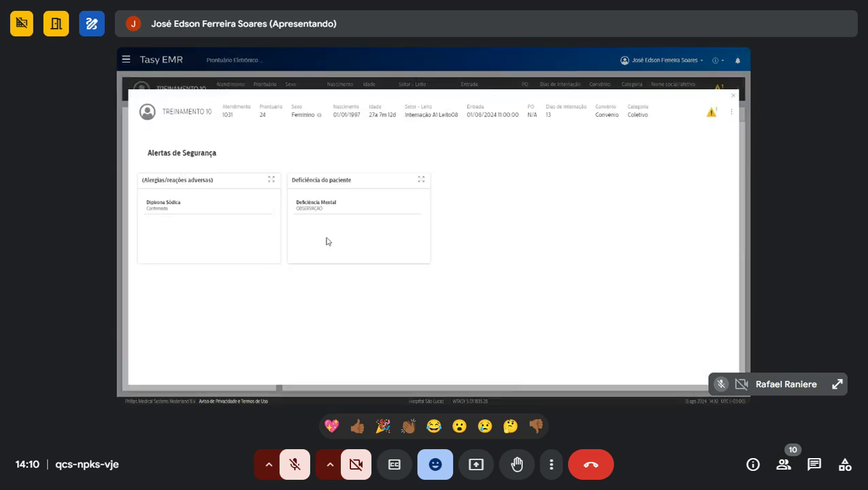
pyautogui.click(731, 96)
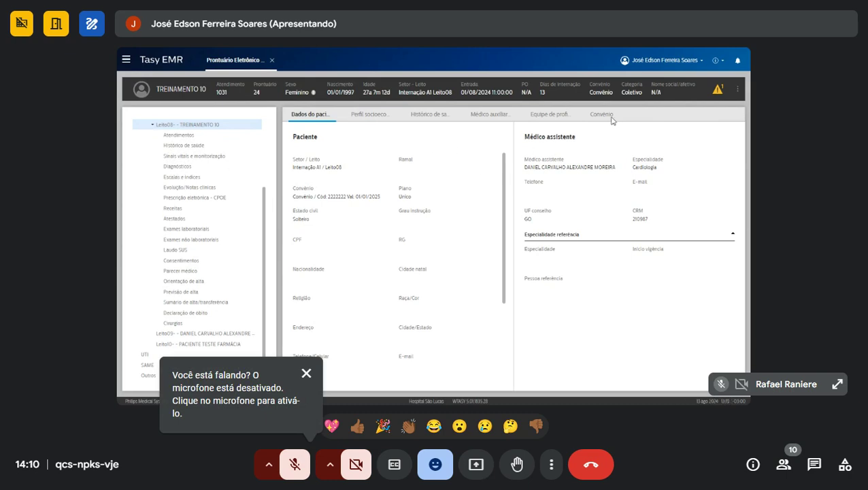
# - Check the access profile and sector of the logged-in user
pyautogui.click(658, 61)
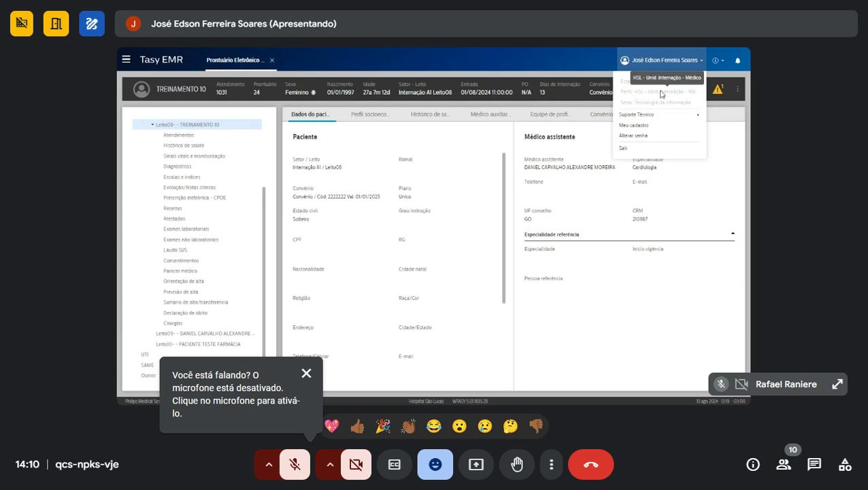
pyautogui.click(355, 206)
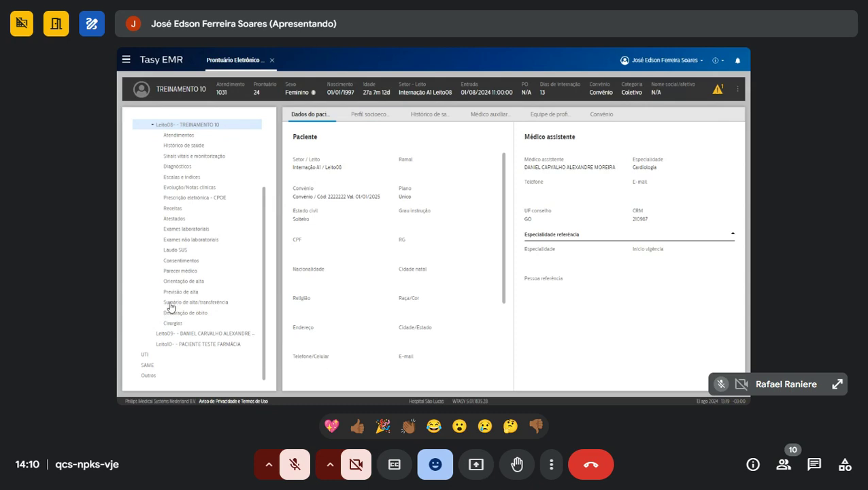
# - Add an Apache IV assessment under Escalas e índices with eye opening "À dor" and verbal and motor responses "Ausente"
pyautogui.click(180, 178)
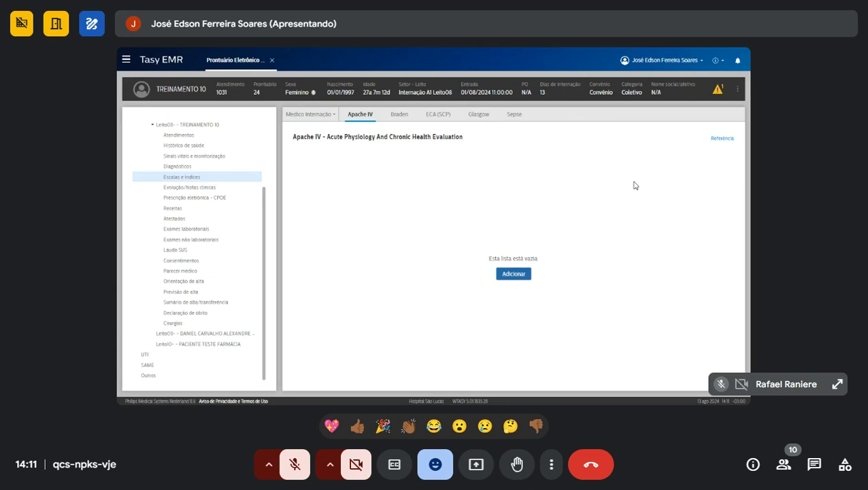
pyautogui.click(513, 273)
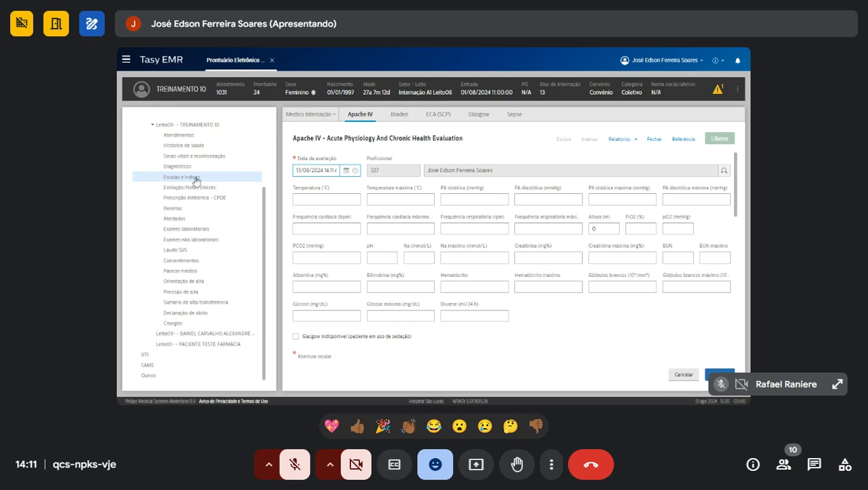
pyautogui.scroll(-3, 406, 201)
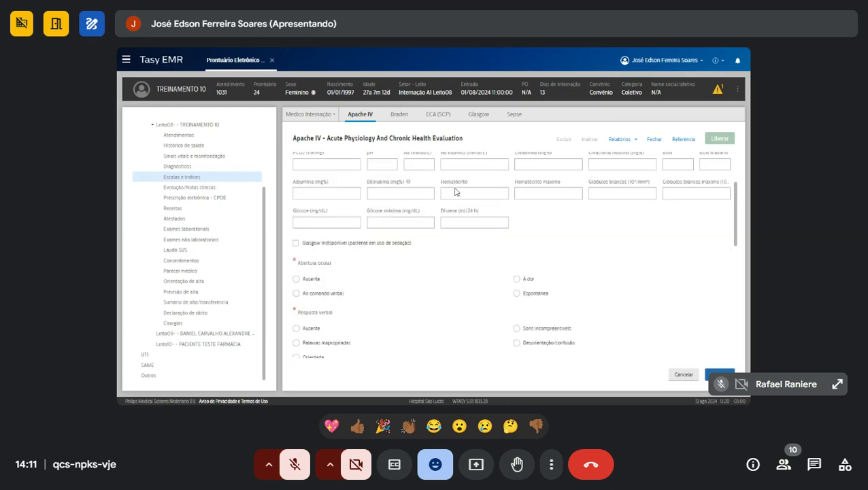
pyautogui.click(518, 278)
pyautogui.scroll(-3, 435, 283)
pyautogui.click(310, 235)
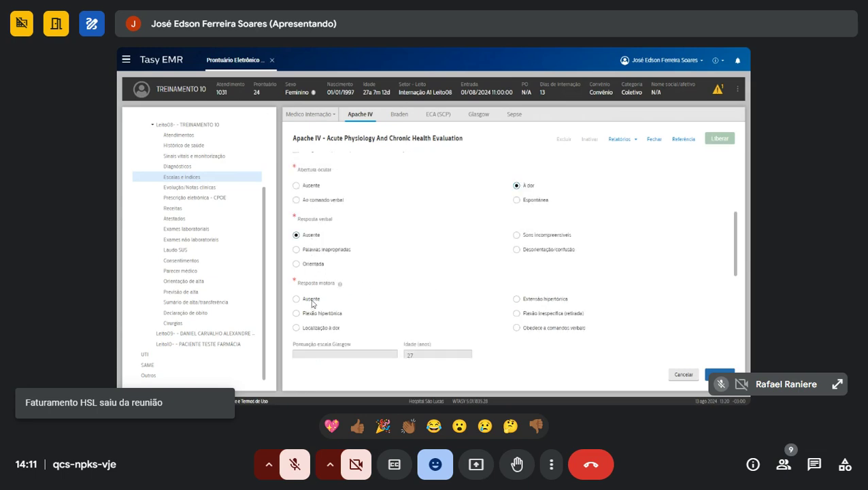
pyautogui.click(312, 299)
# - Save the Apache IV assessment without releasing it, and release it from the assessment list
pyautogui.scroll(-3, 368, 297)
pyautogui.scroll(-3, 360, 265)
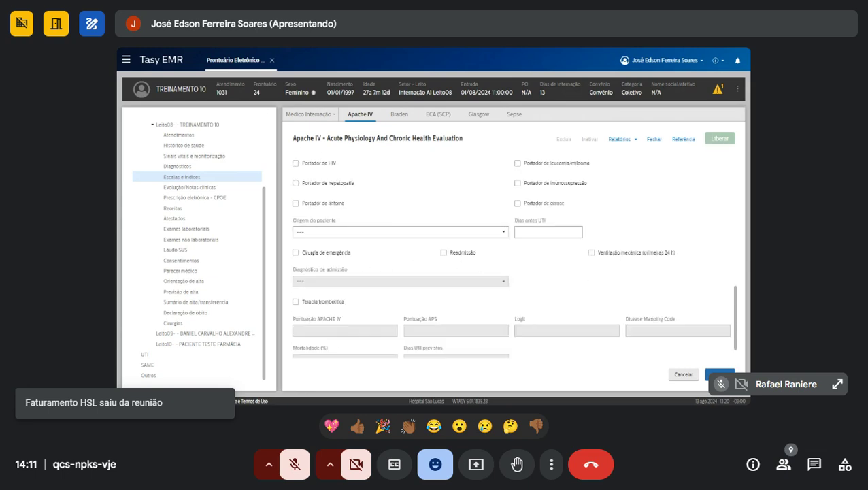
pyautogui.click(720, 374)
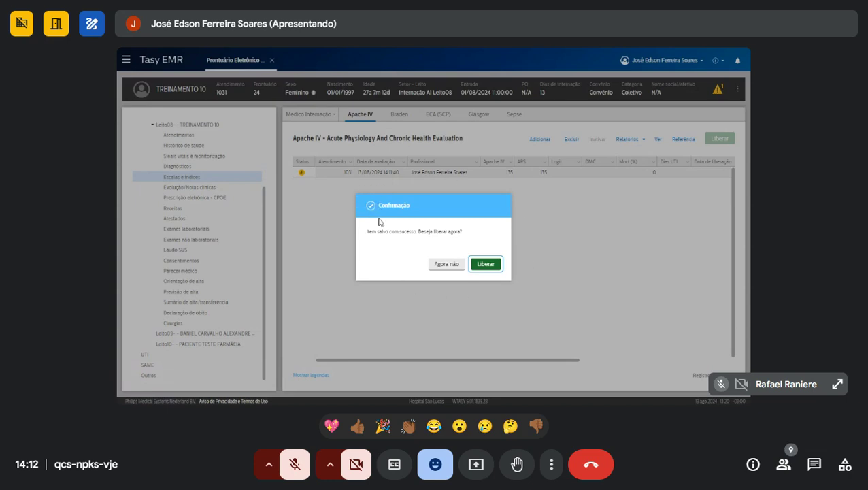
pyautogui.moveTo(371, 232); pyautogui.dragTo(420, 229)
pyautogui.click(420, 229)
pyautogui.click(444, 265)
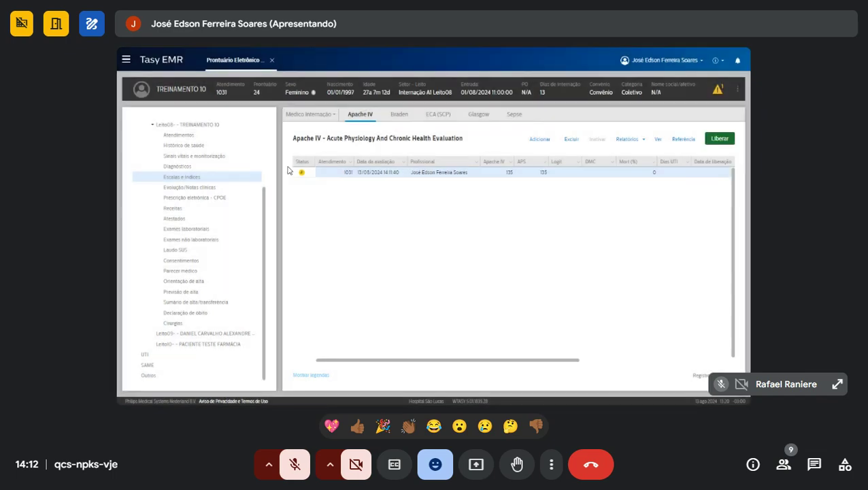
pyautogui.click(713, 141)
pyautogui.click(494, 267)
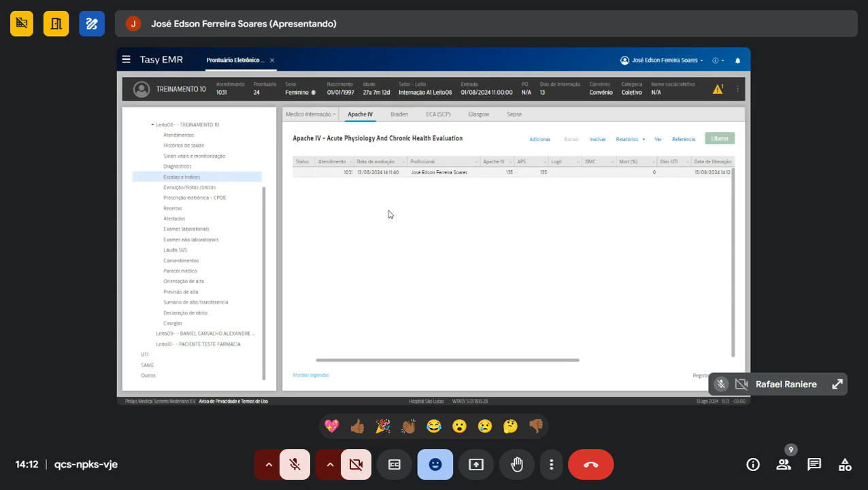
# - View the Glasgow coma scale section, and open the patient's Laudo SUS section
pyautogui.click(398, 116)
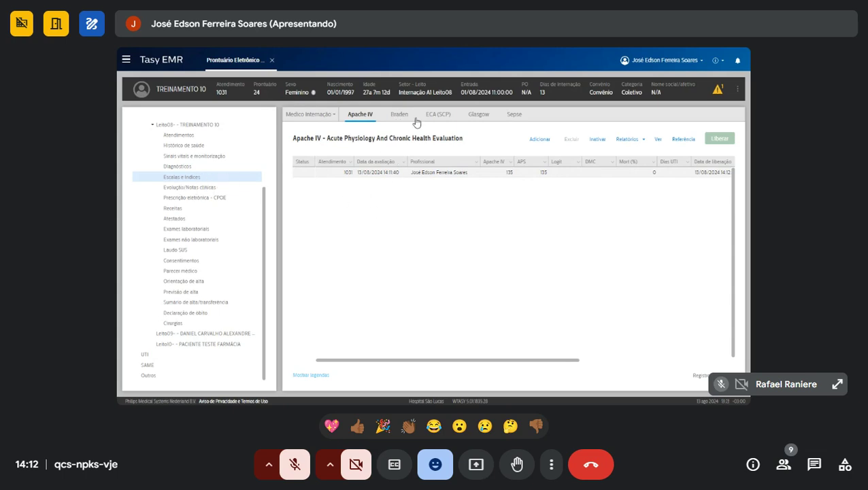
pyautogui.click(475, 117)
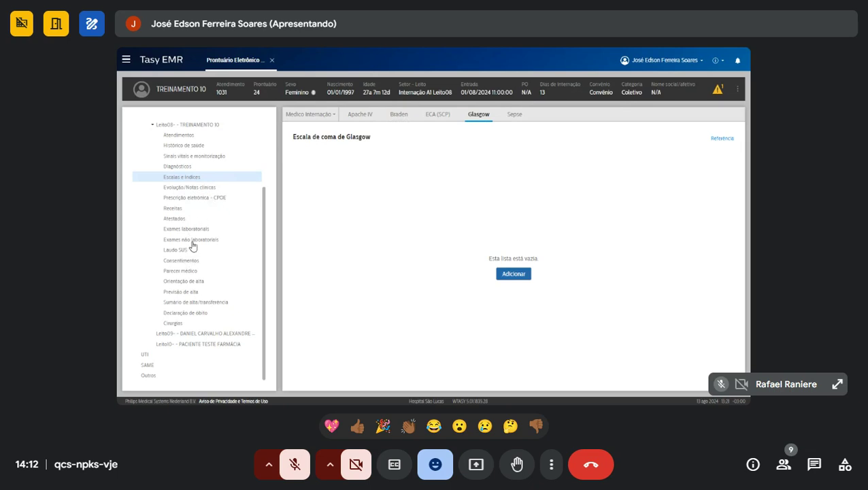
pyautogui.click(169, 251)
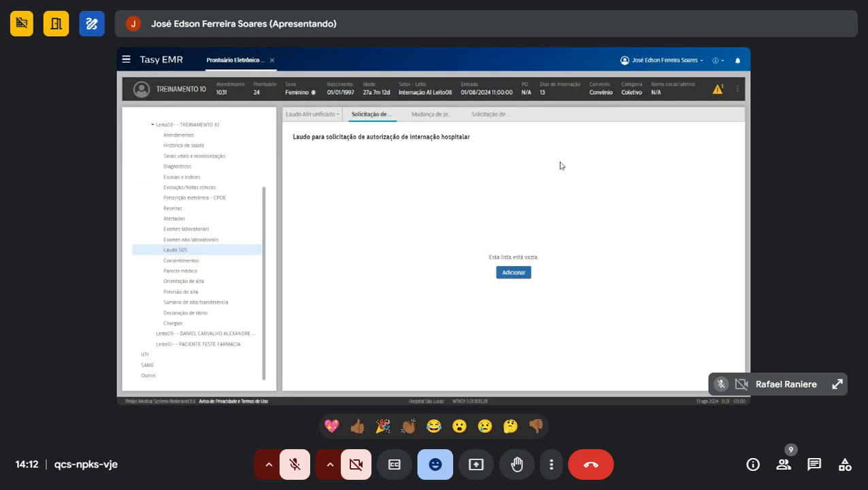
# - Select the SUS-covered patient in Leito04 from the Internação AI patient list and open the Laudo SUS section
pyautogui.click(154, 127)
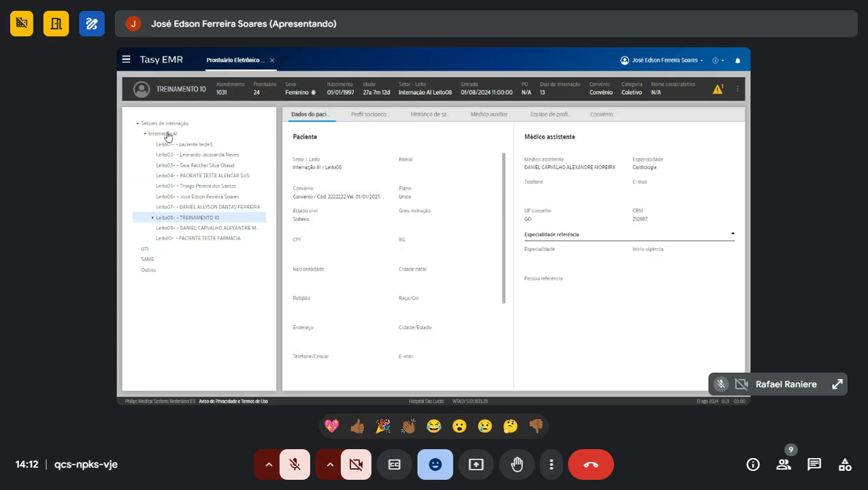
pyautogui.click(167, 135)
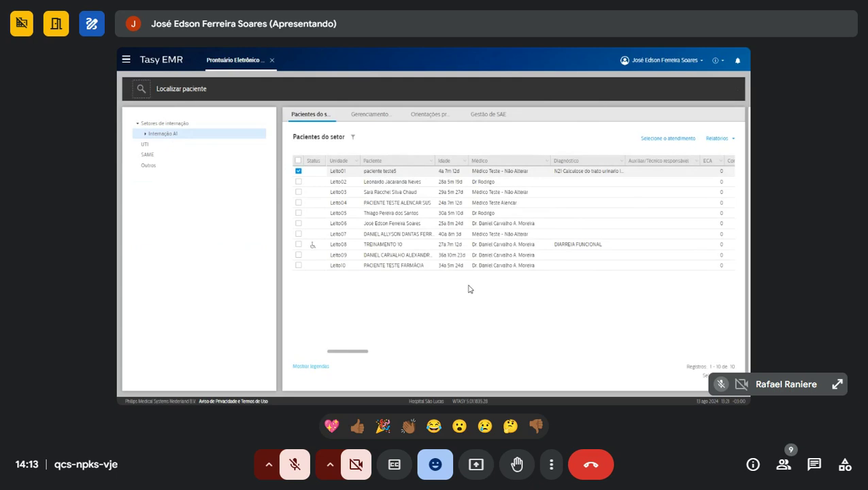
pyautogui.moveTo(359, 355); pyautogui.dragTo(529, 356)
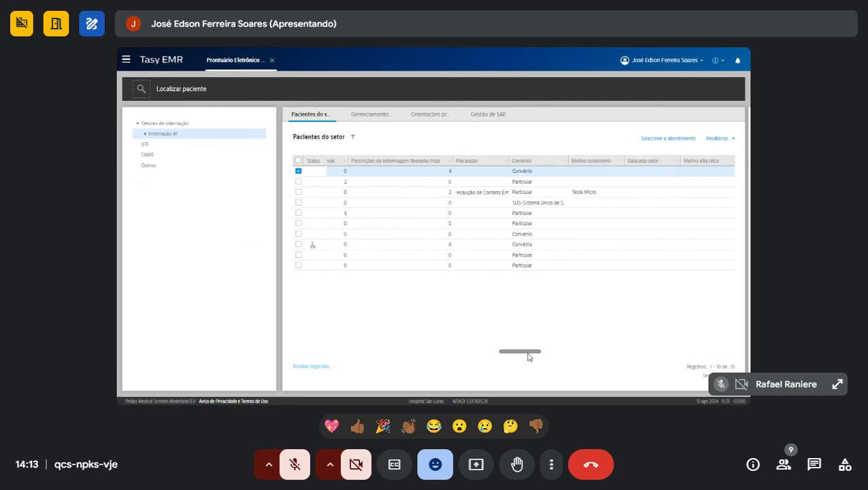
pyautogui.click(524, 204)
pyautogui.click(668, 138)
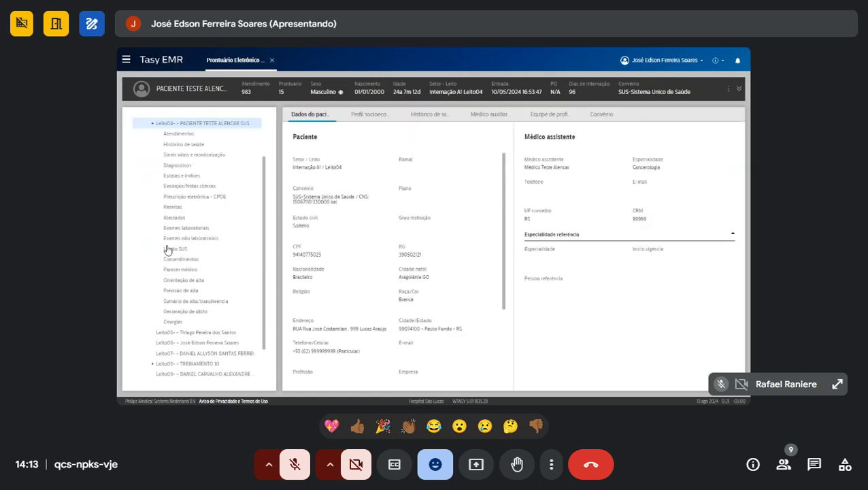
pyautogui.click(174, 249)
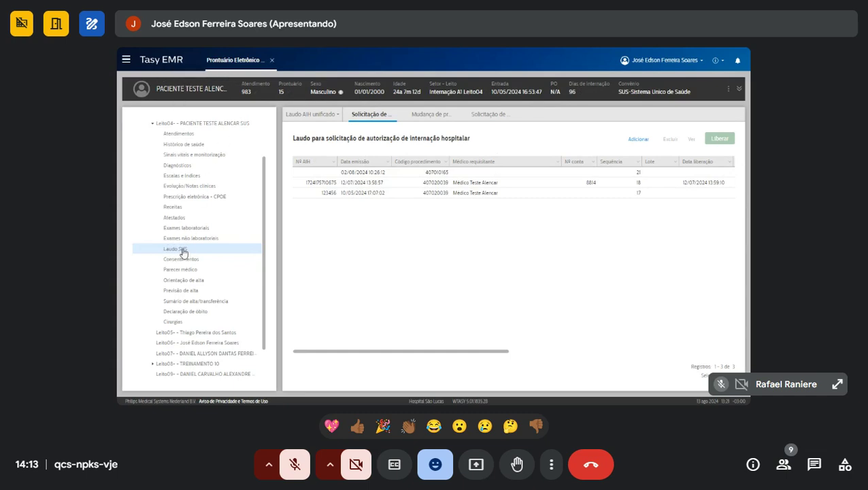
# - Start a new hospital admission authorization report and review its procedure, physician, CID 10 and clinical justification fields
pyautogui.click(638, 141)
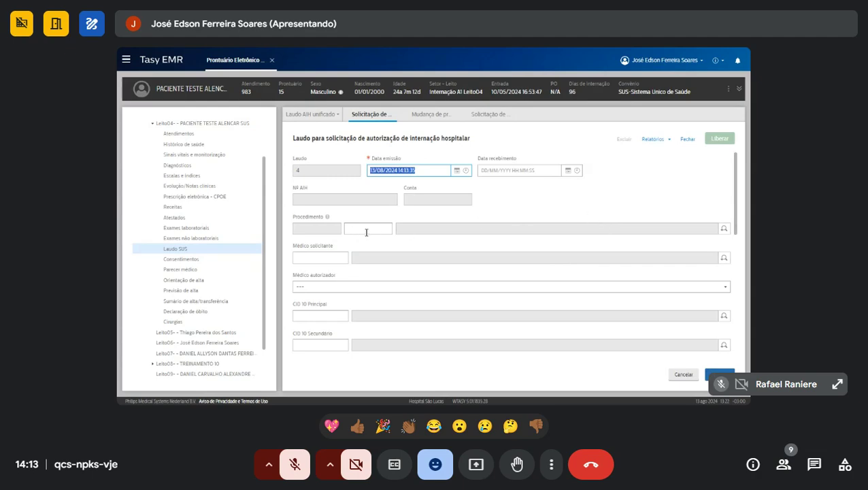
pyautogui.click(366, 232)
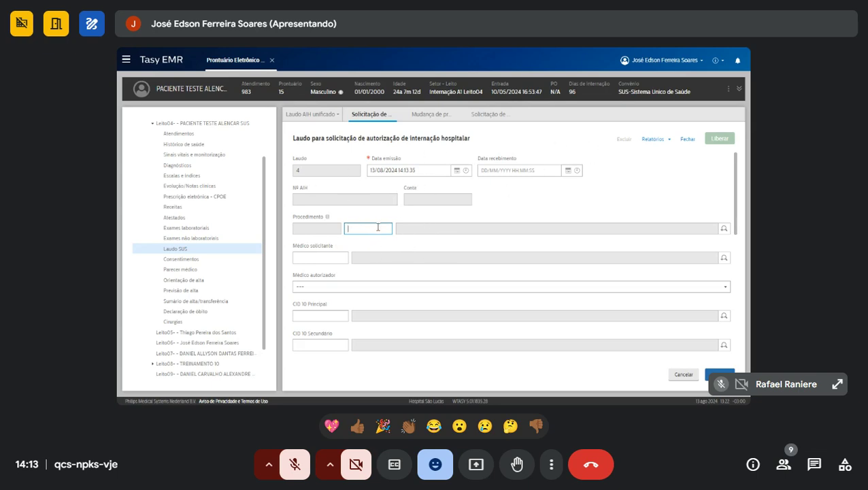
pyautogui.click(314, 255)
pyautogui.scroll(-1, 340, 257)
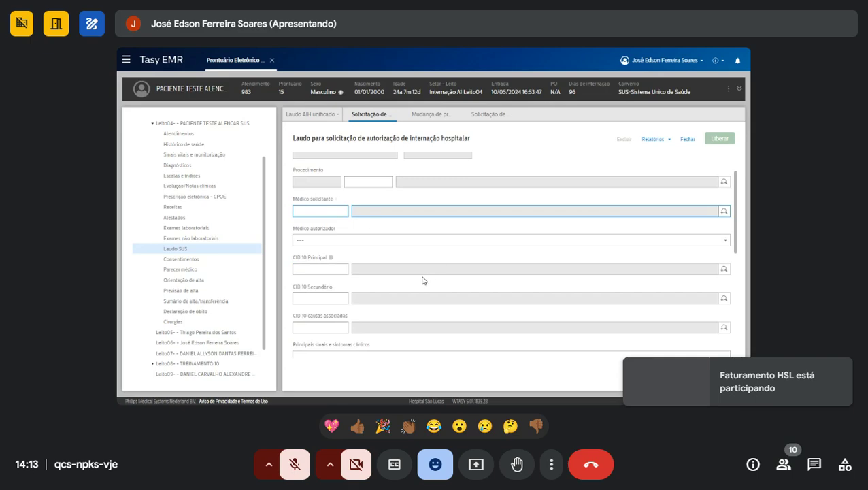
pyautogui.scroll(-2, 408, 277)
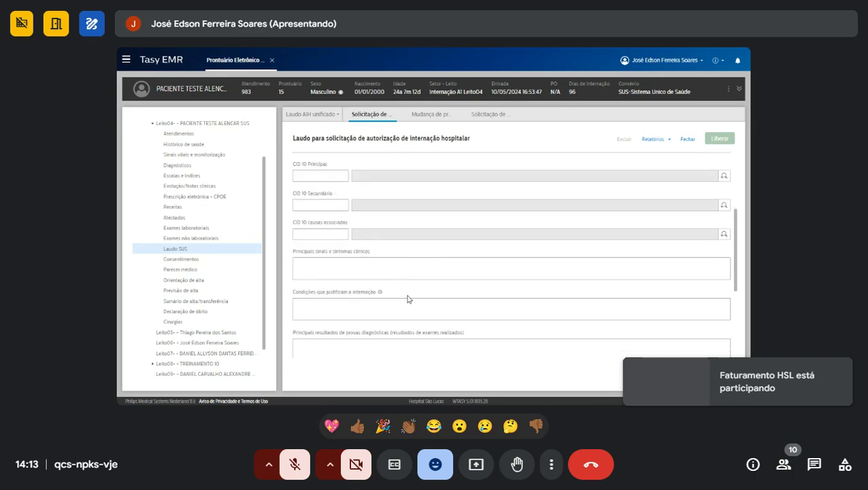
pyautogui.scroll(2, 441, 242)
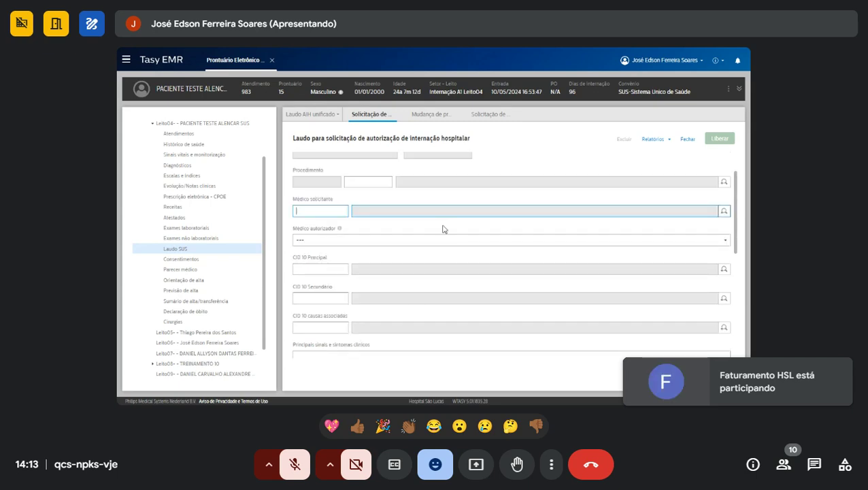
pyautogui.click(362, 181)
pyautogui.scroll(1, 340, 199)
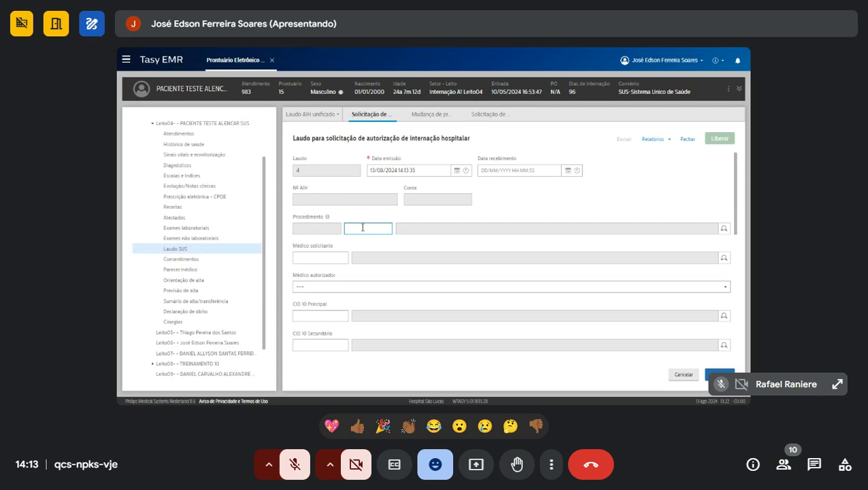
# - Try to find the report's procedure in the SUS table by filtering the description by "tomogra" and by "TC"
pyautogui.click(723, 229)
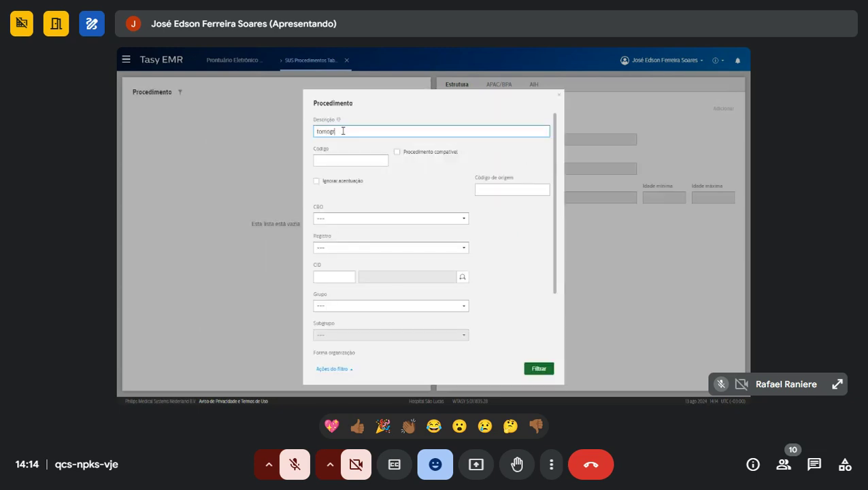
pyautogui.click(538, 368)
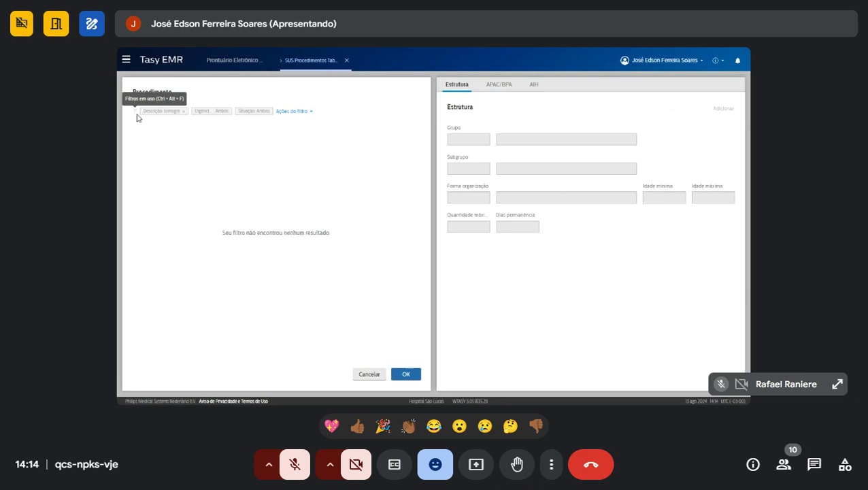
pyautogui.click(134, 112)
pyautogui.click(355, 130)
pyautogui.press('BackSpace')
pyautogui.press('BackSpace')
pyautogui.press('BackSpace')
pyautogui.press('BackSpace')
pyautogui.press('BackSpace')
pyautogui.press('BackSpace')
pyautogui.press('BackSpace')
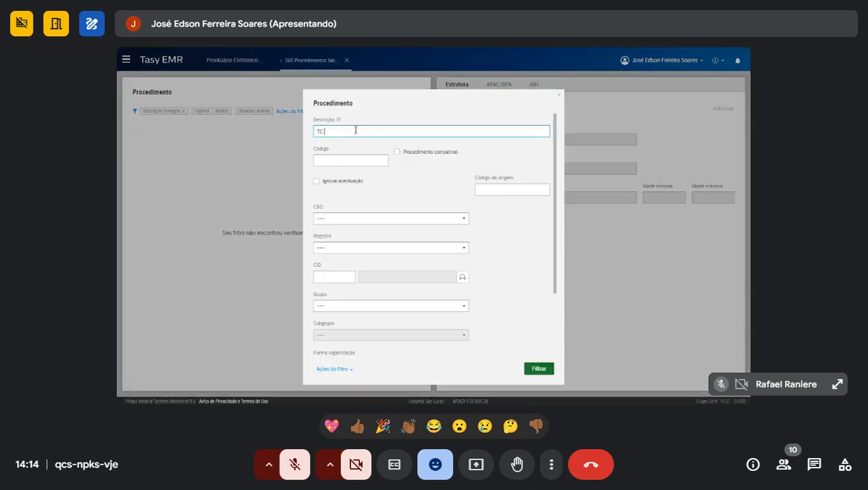
pyautogui.write('TC')
pyautogui.press('Return')
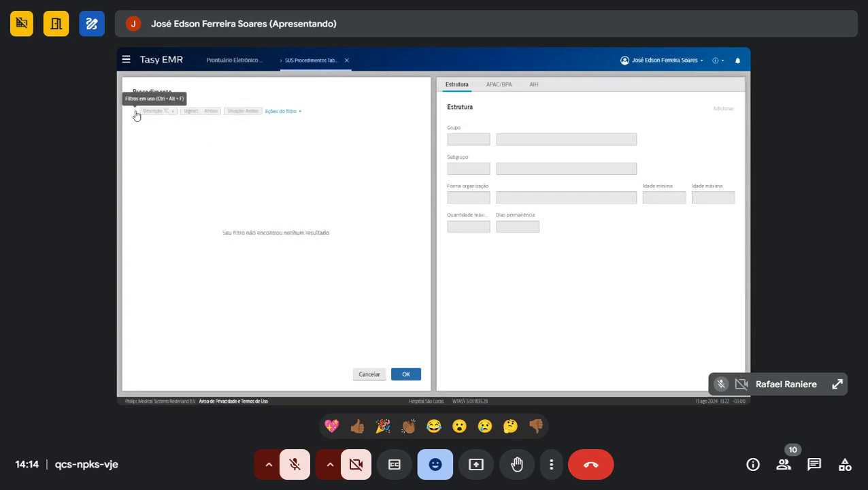
# - Try the procedure filter with "tomografia" ignoring accents, retry with another description, and close the lookup and the unsaved report
pyautogui.click(135, 113)
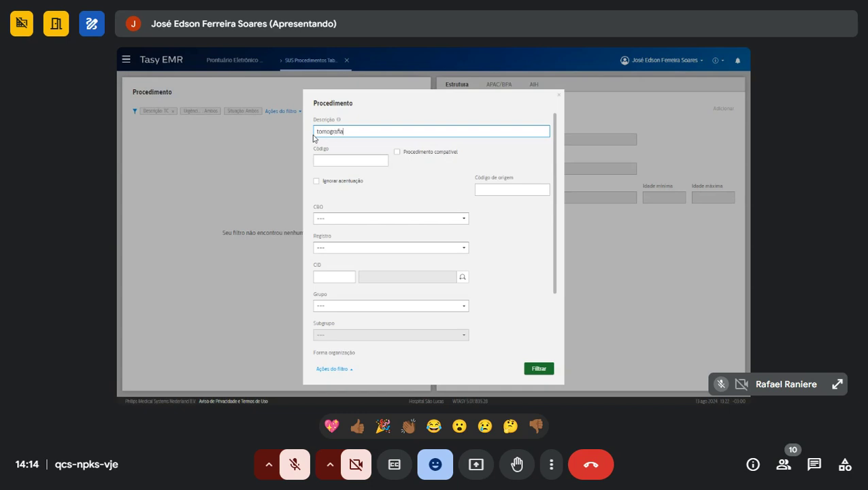
pyautogui.click(333, 181)
pyautogui.click(537, 369)
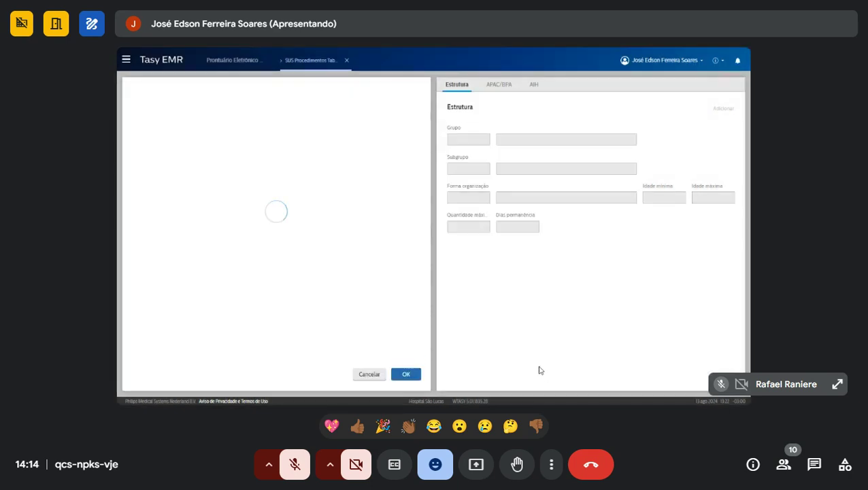
pyautogui.click(138, 117)
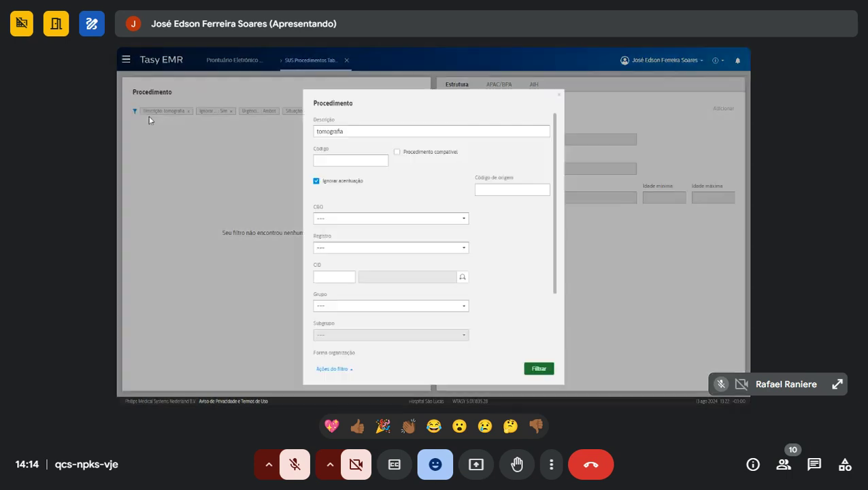
pyautogui.write('t')
pyautogui.press('Return')
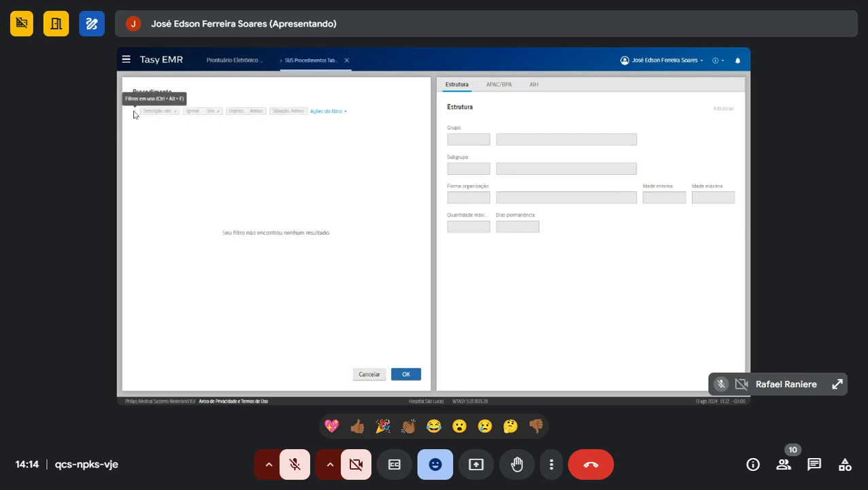
pyautogui.click(135, 113)
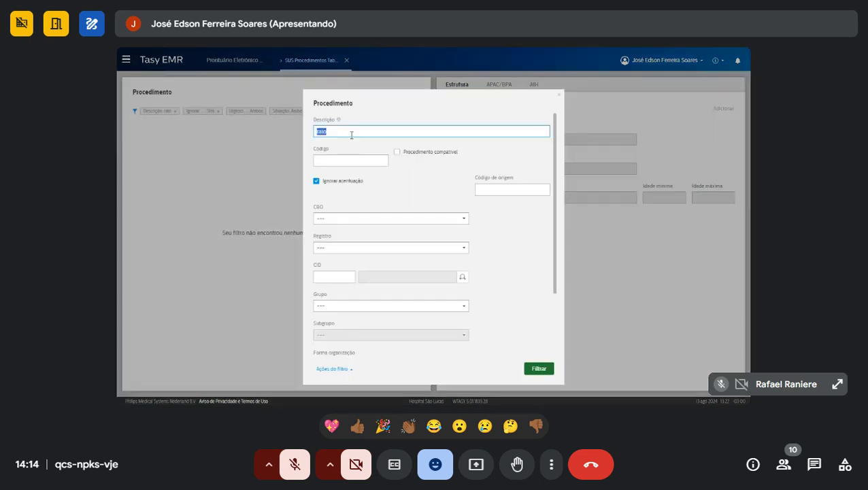
pyautogui.click(235, 213)
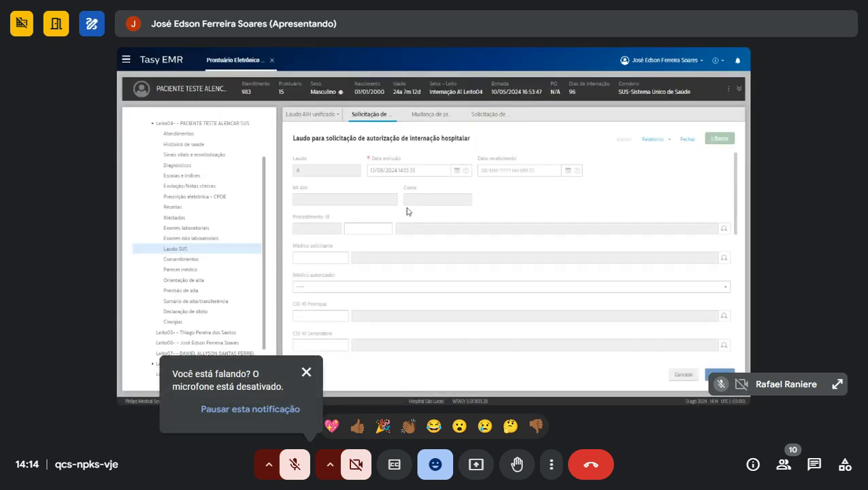
pyautogui.click(687, 139)
pyautogui.click(378, 264)
# - View the existing admission reports issued on 12/07/2024 and 02/08/2024, and return to the report list
pyautogui.click(589, 182)
pyautogui.doubleClick(597, 177)
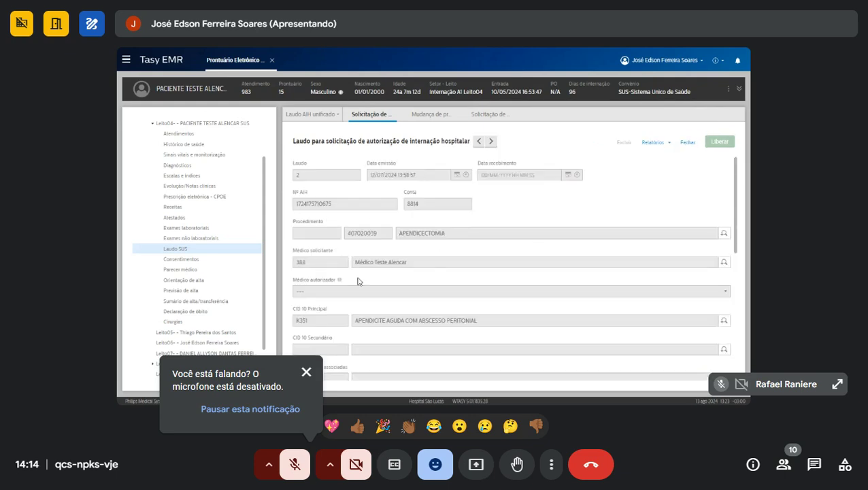
pyautogui.click(481, 144)
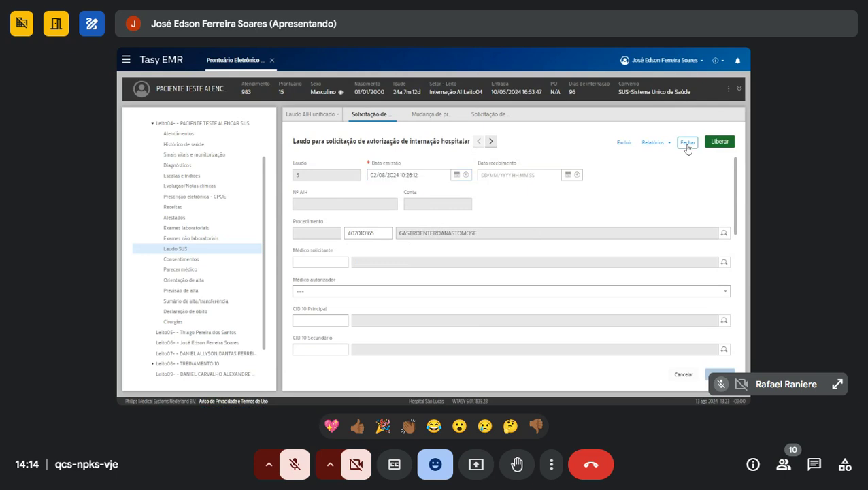
pyautogui.click(687, 145)
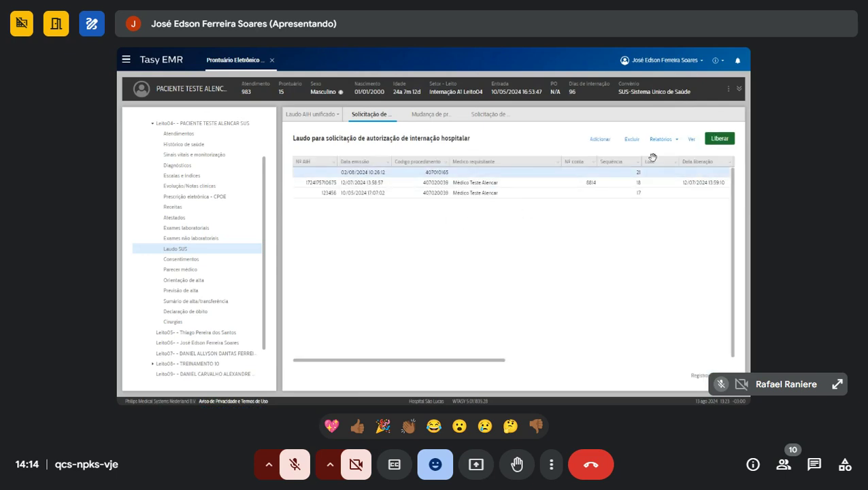
# - Add a new hospital admission authorization report and browse the unfiltered SUS procedure list without applying a procedure
pyautogui.click(599, 139)
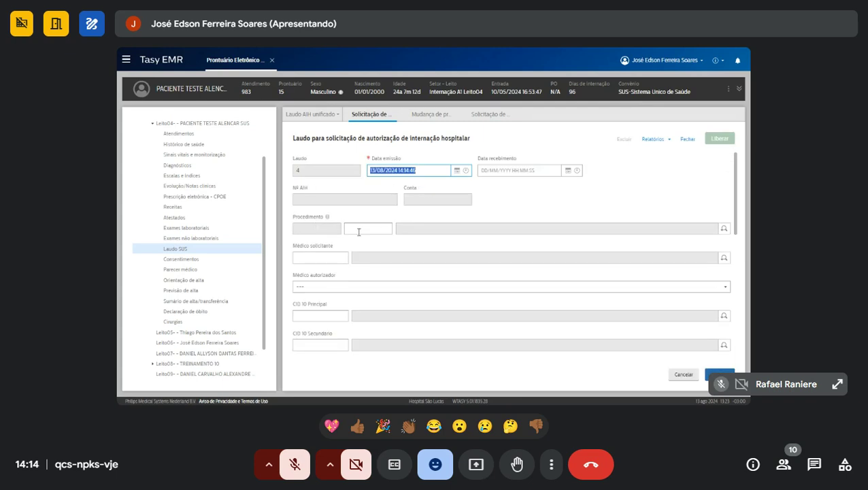
pyautogui.click(362, 227)
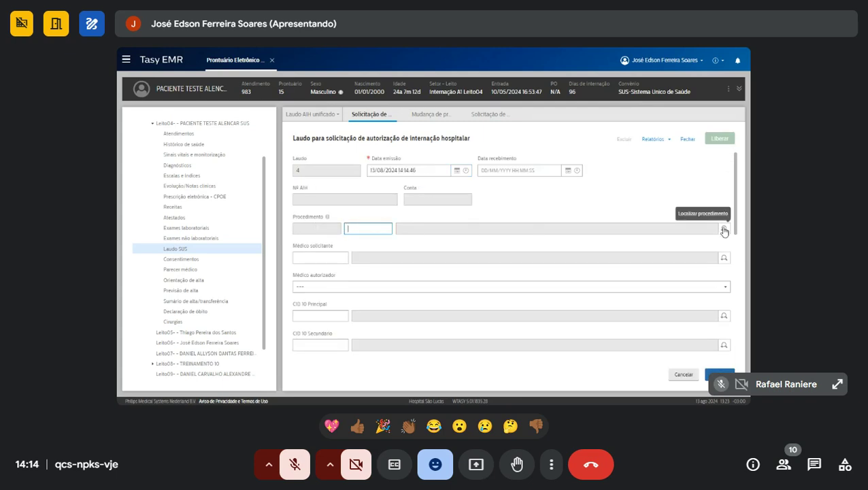
pyautogui.click(722, 231)
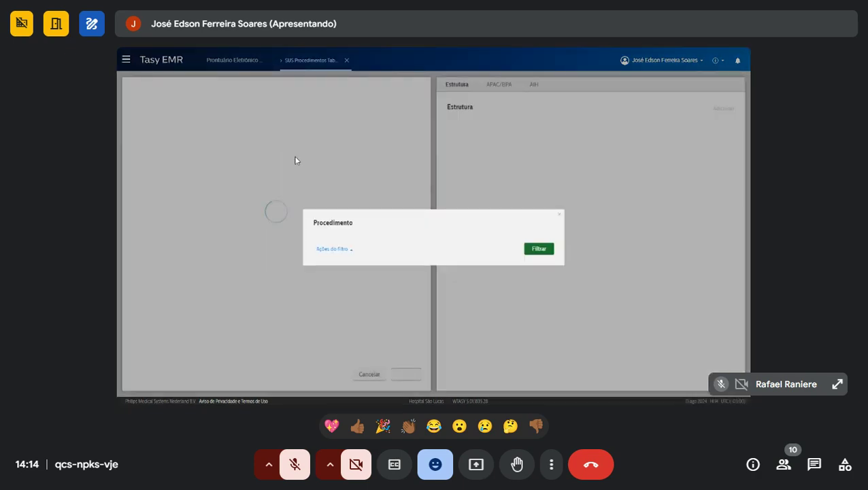
pyautogui.click(538, 365)
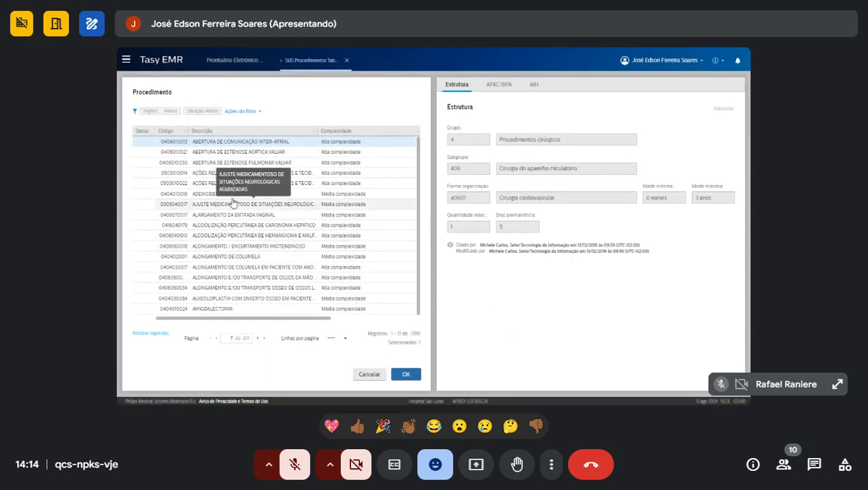
pyautogui.click(212, 194)
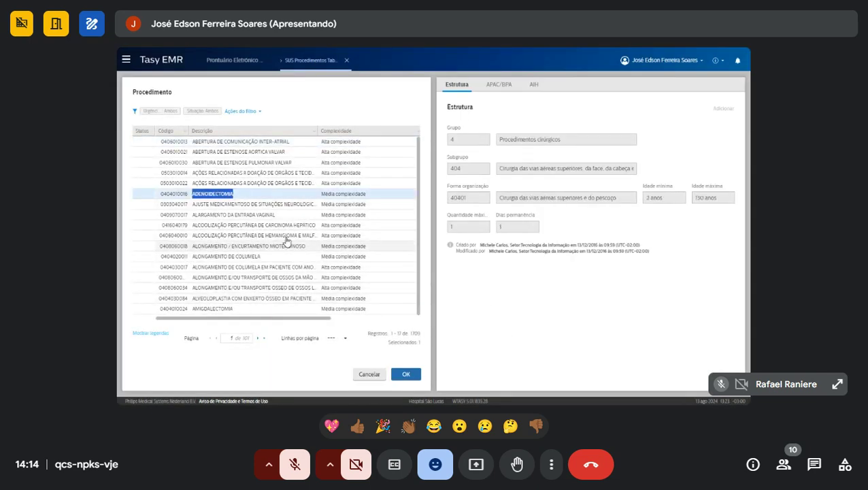
pyautogui.click(347, 61)
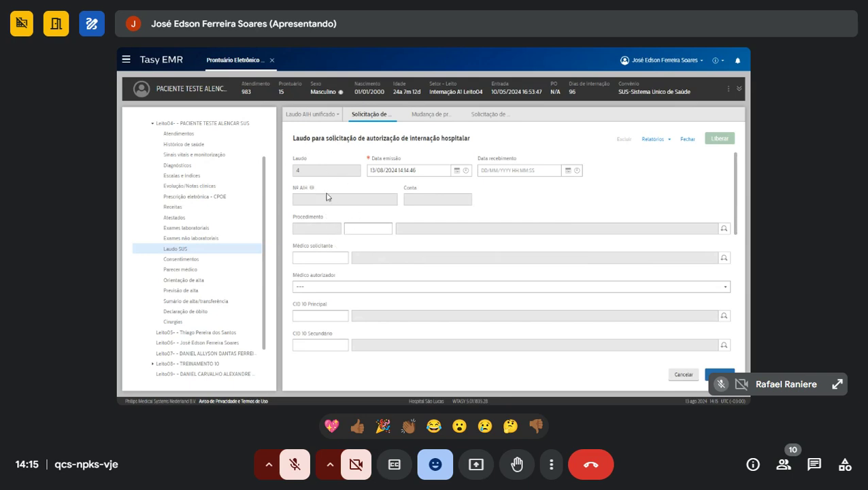
pyautogui.click(724, 229)
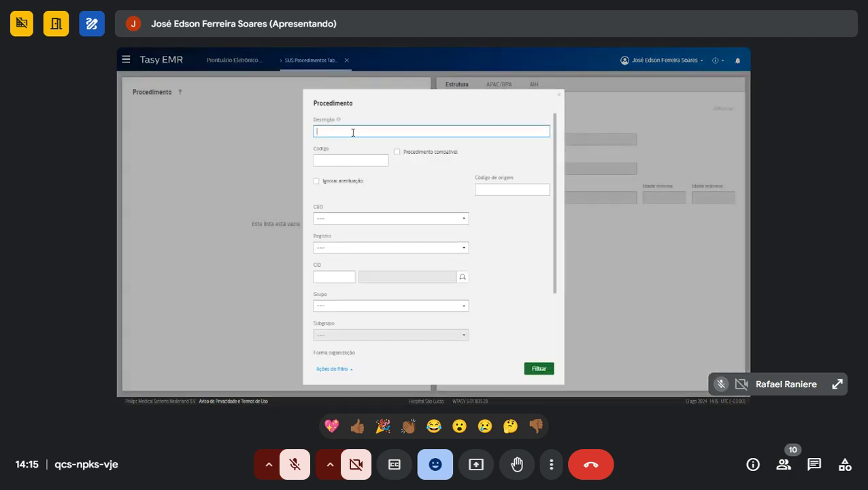
pyautogui.click(548, 369)
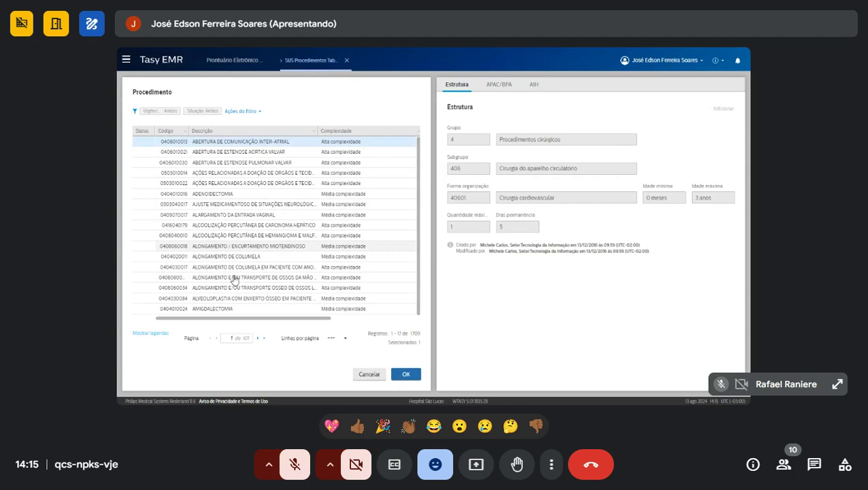
pyautogui.click(193, 195)
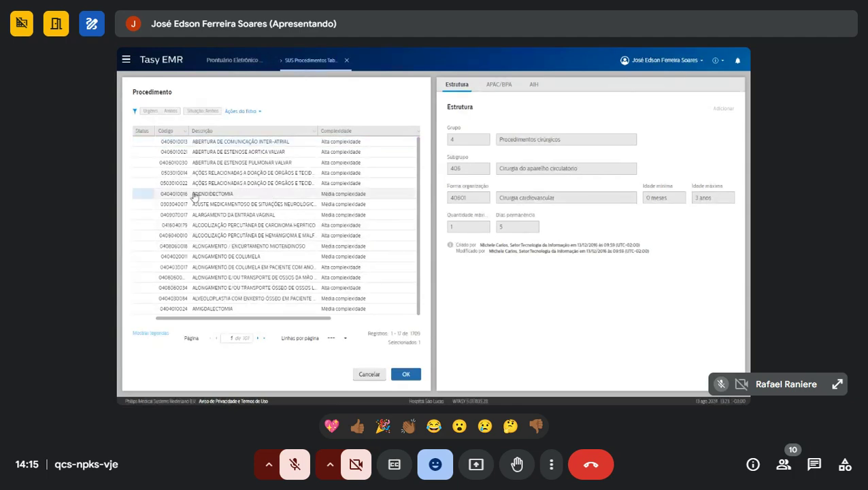
pyautogui.click(405, 373)
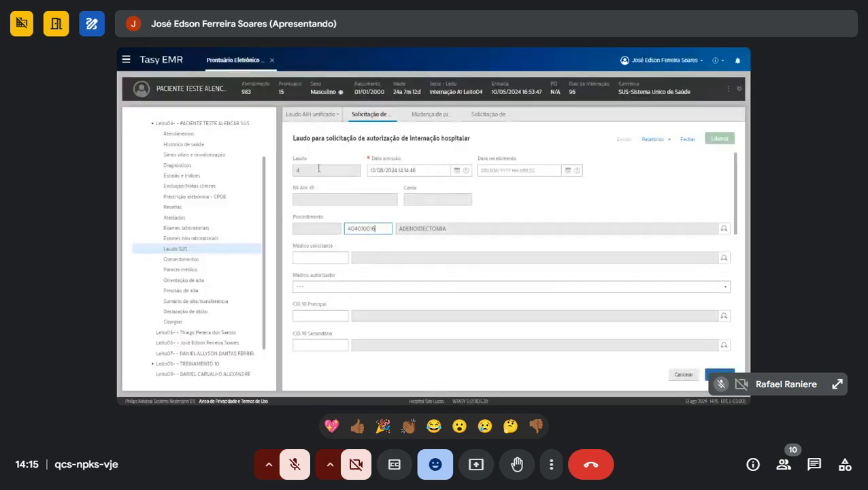
pyautogui.moveTo(302, 138); pyautogui.dragTo(333, 139)
pyautogui.scroll(-1, 445, 223)
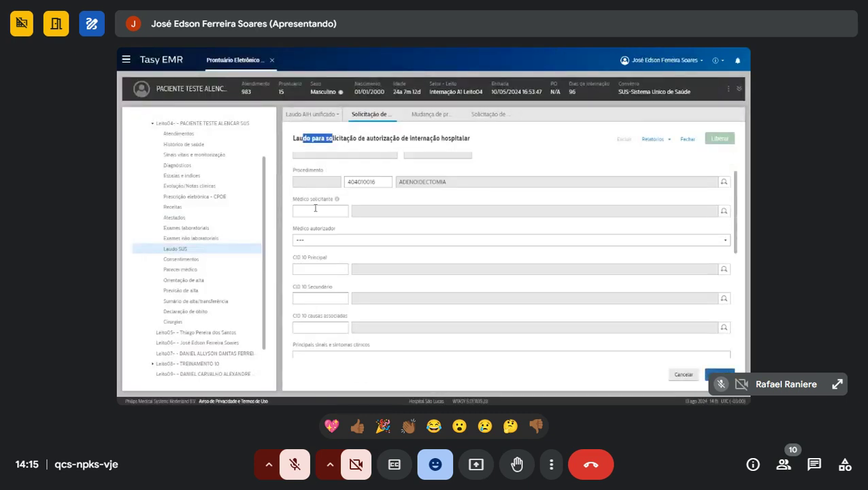
# - Save the ADENOIDECTOMIA admission report, try to release it, then read and close the report consistency details
pyautogui.scroll(-2, 449, 235)
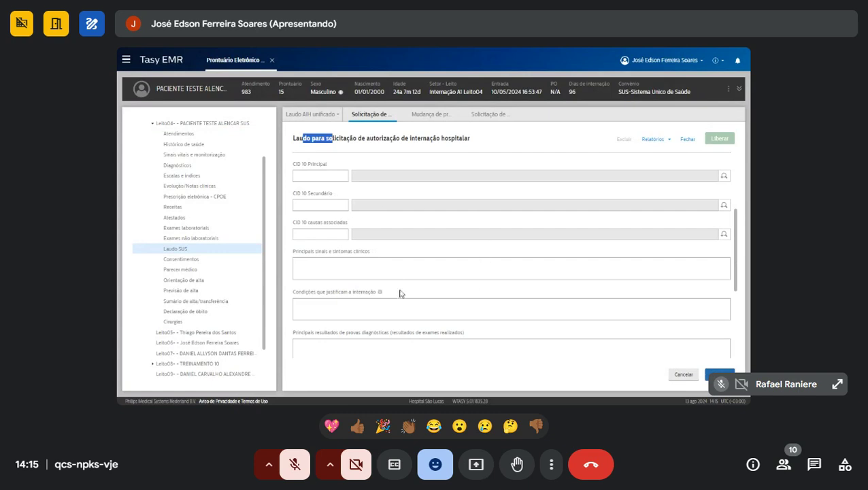
pyautogui.scroll(-3, 545, 258)
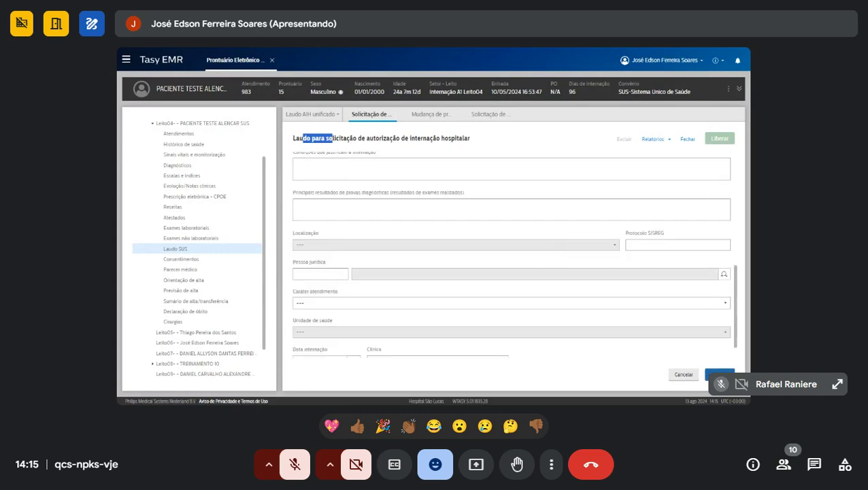
pyautogui.click(684, 374)
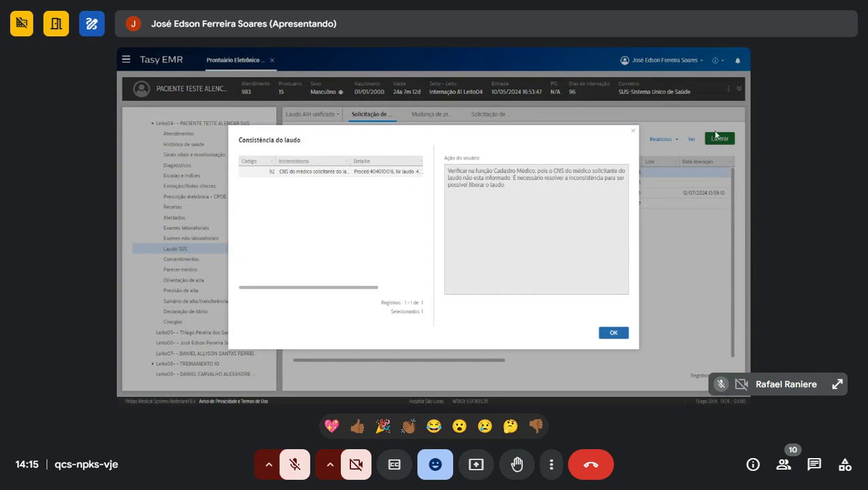
pyautogui.moveTo(489, 170); pyautogui.dragTo(565, 170)
pyautogui.click(571, 171)
pyautogui.click(555, 170)
pyautogui.click(613, 333)
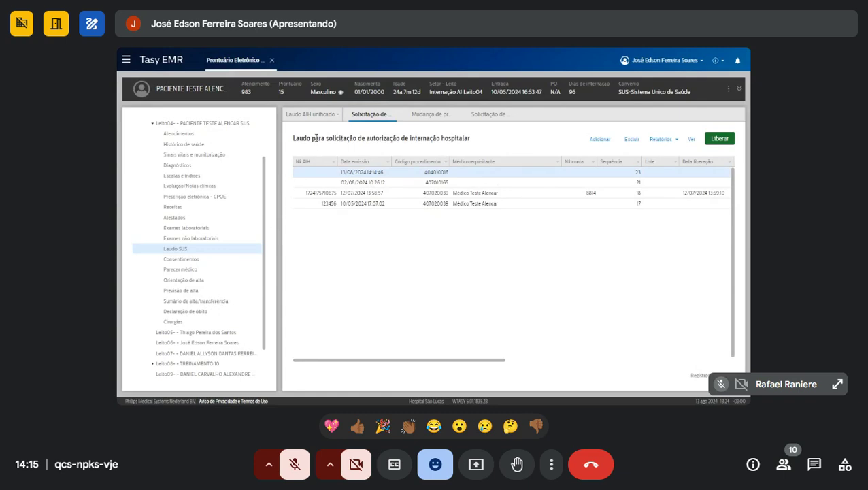
# - View the saved 13/08/2024 admission report, return to the report list, and decline its release
pyautogui.click(691, 138)
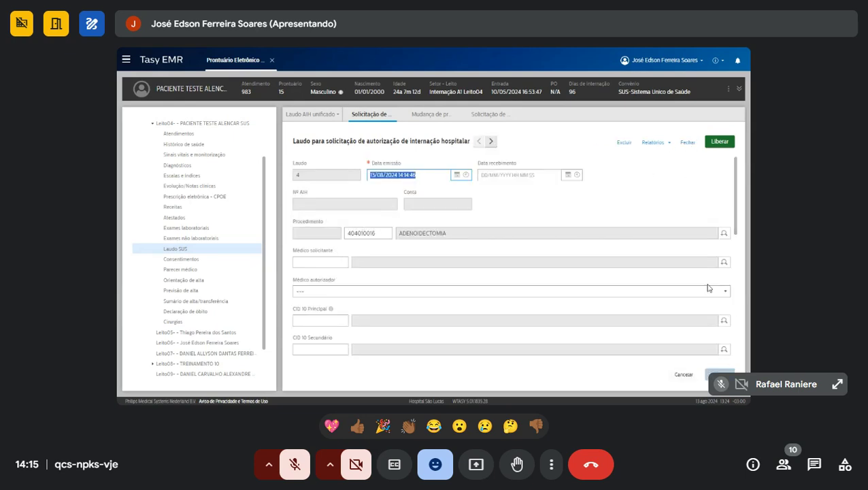
pyautogui.click(687, 142)
pyautogui.click(721, 140)
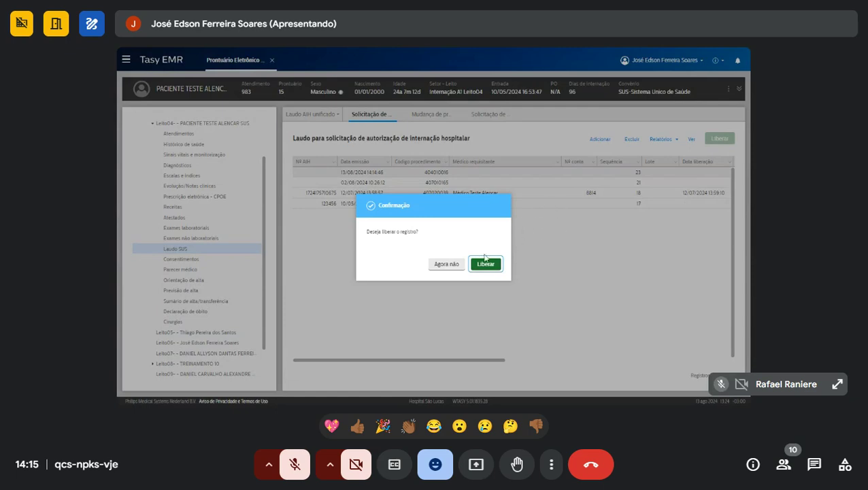
pyautogui.click(446, 264)
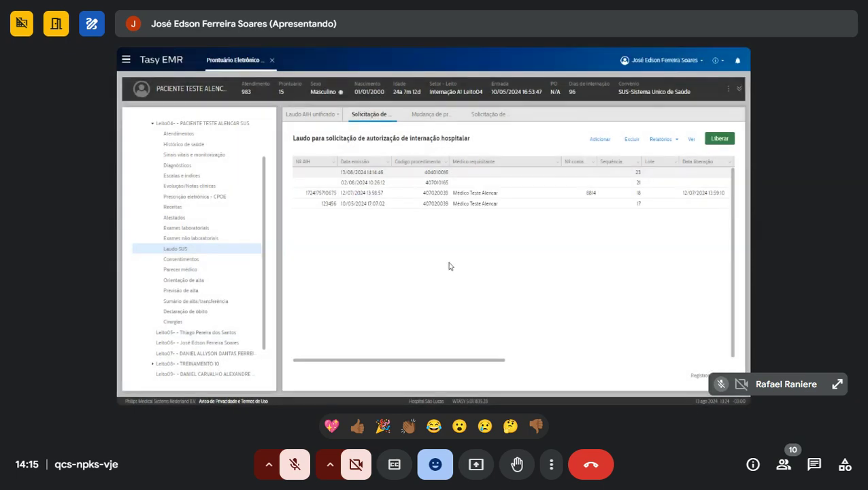
# - Add a patient consent record and insert the institution's standard text "Termo de Consentimento - Endoscopia Baixa"
pyautogui.click(167, 261)
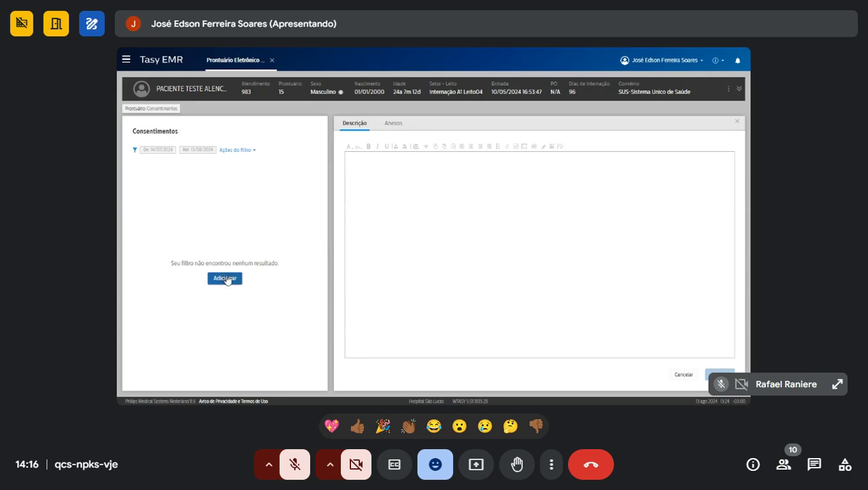
pyautogui.click(225, 278)
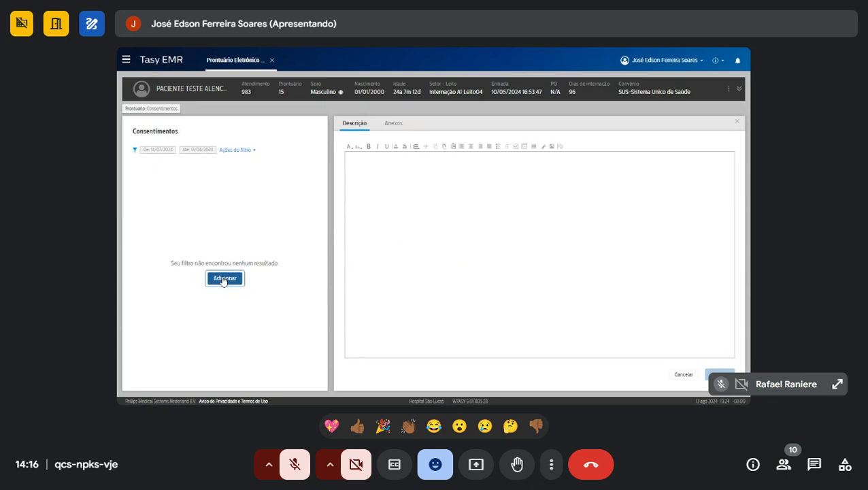
pyautogui.click(251, 221)
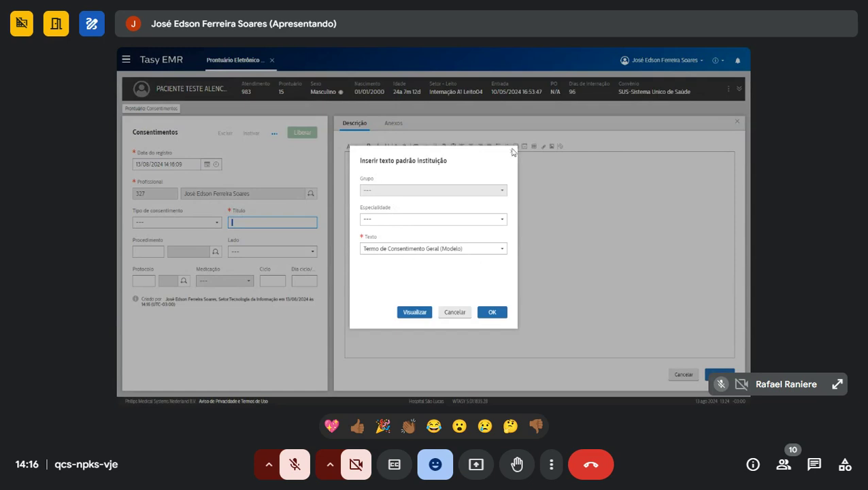
pyautogui.moveTo(381, 161); pyautogui.dragTo(441, 161)
pyautogui.click(418, 168)
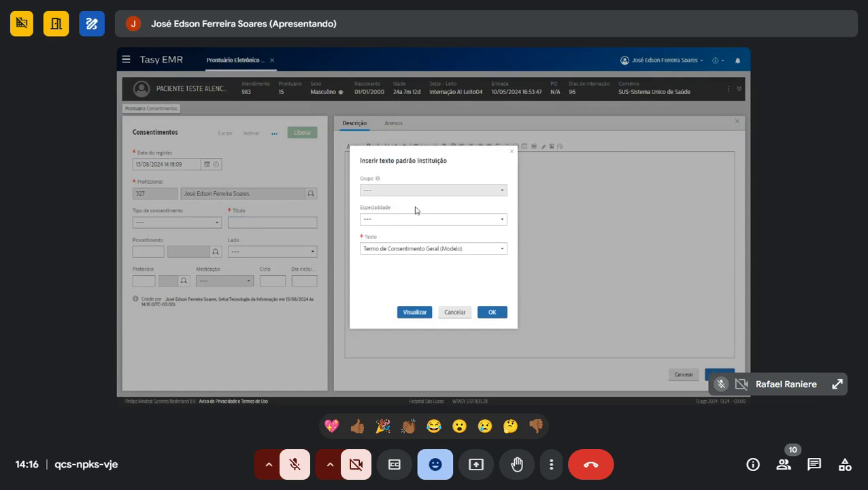
pyautogui.click(425, 250)
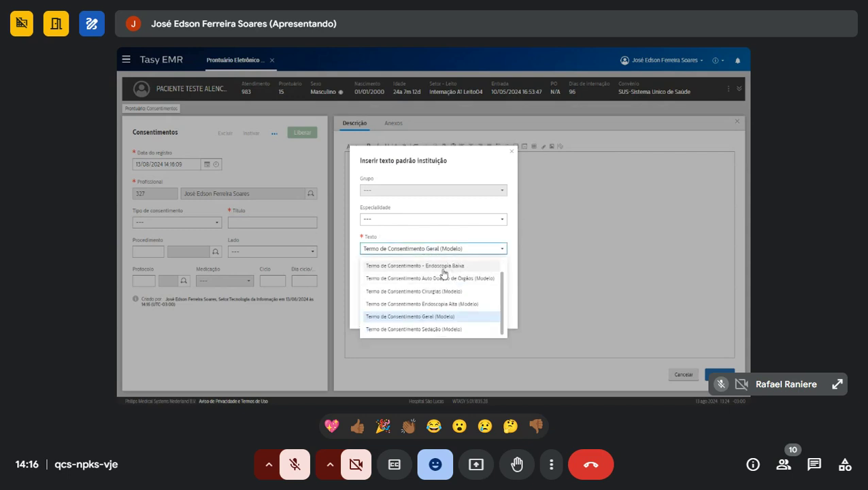
pyautogui.click(443, 268)
pyautogui.click(491, 312)
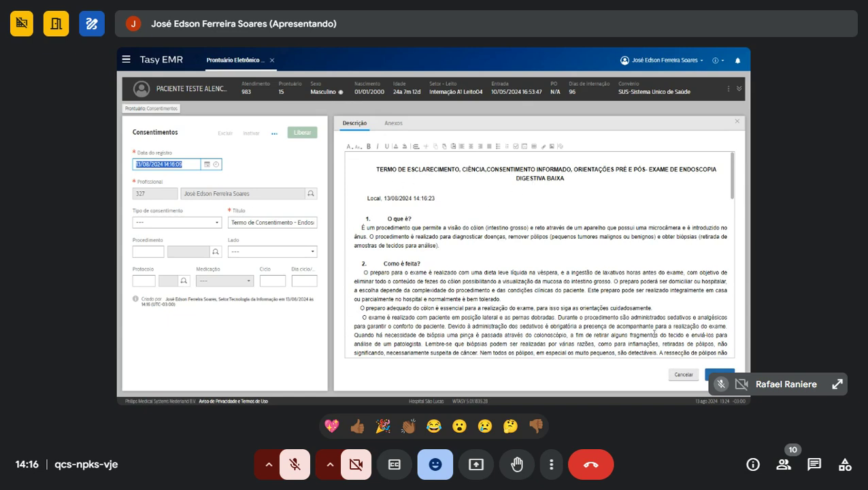
# - Save the low endoscopy consent record and release it
pyautogui.click(370, 161)
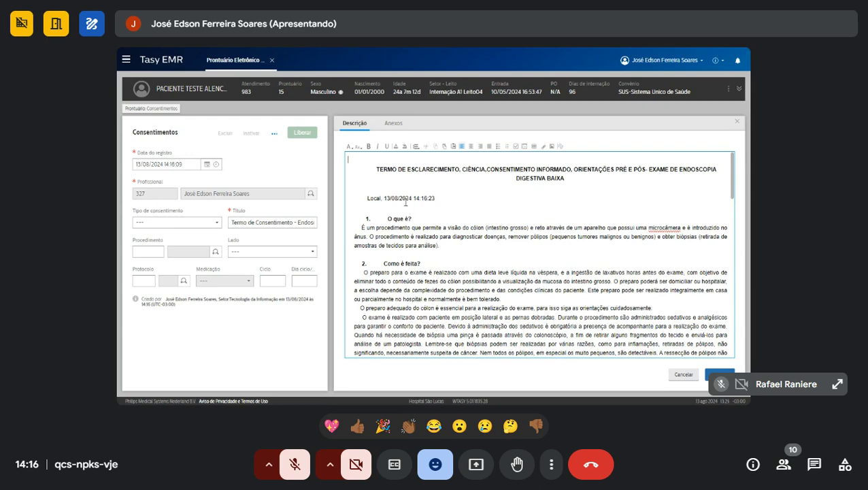
pyautogui.click(719, 374)
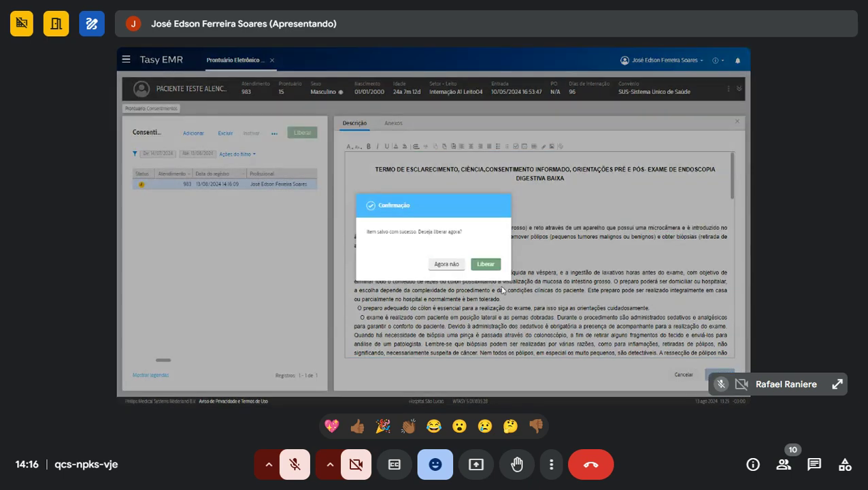
pyautogui.click(484, 264)
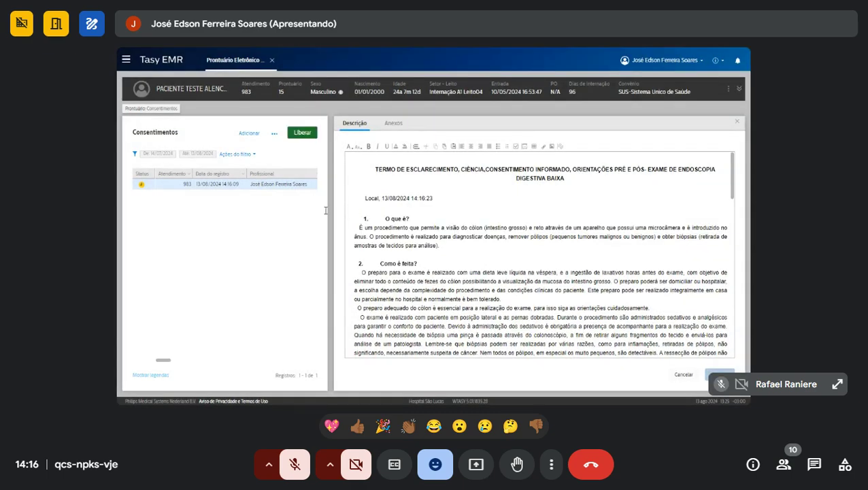
# - Try to view the released consent's report and return to the consent list, dismissing the application error
pyautogui.click(274, 134)
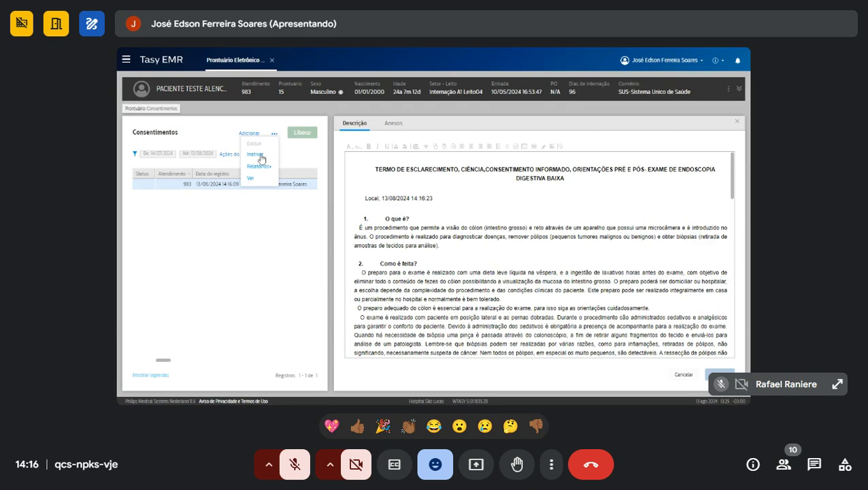
pyautogui.moveTo(252, 167)
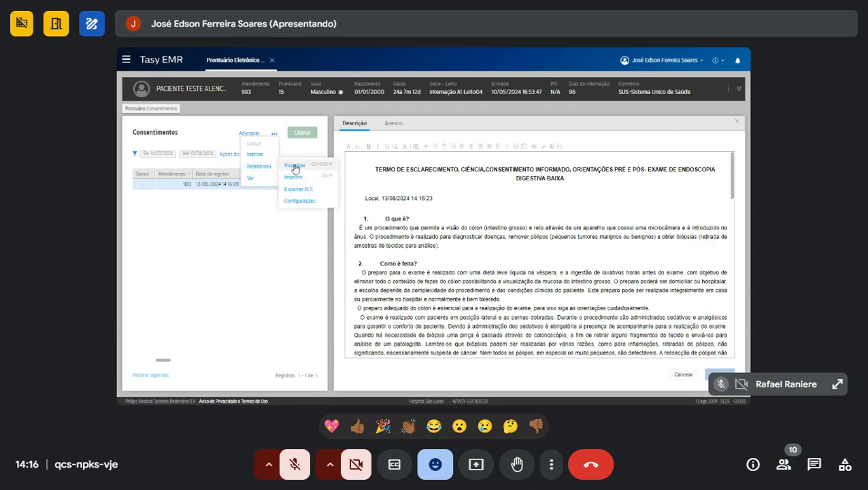
pyautogui.click(296, 168)
pyautogui.click(488, 264)
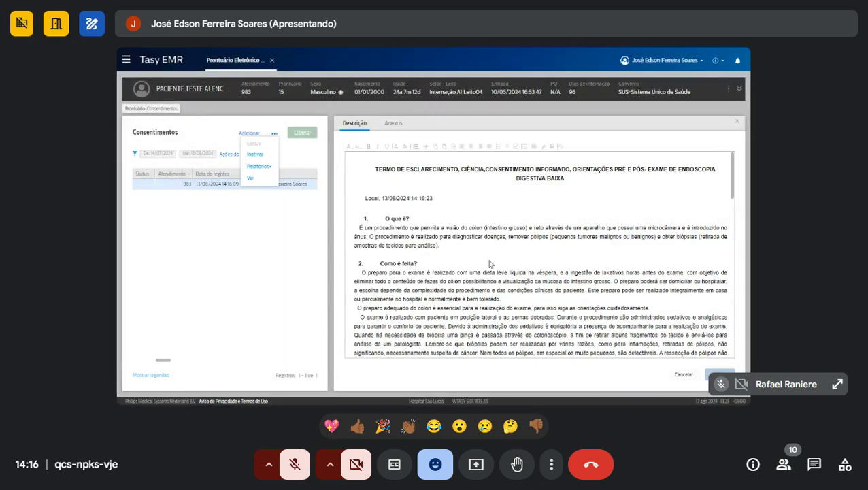
pyautogui.click(166, 111)
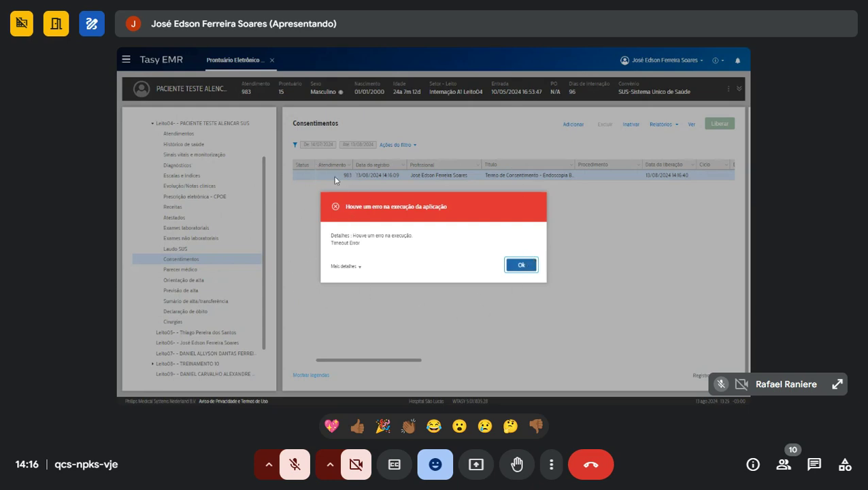
pyautogui.click(517, 264)
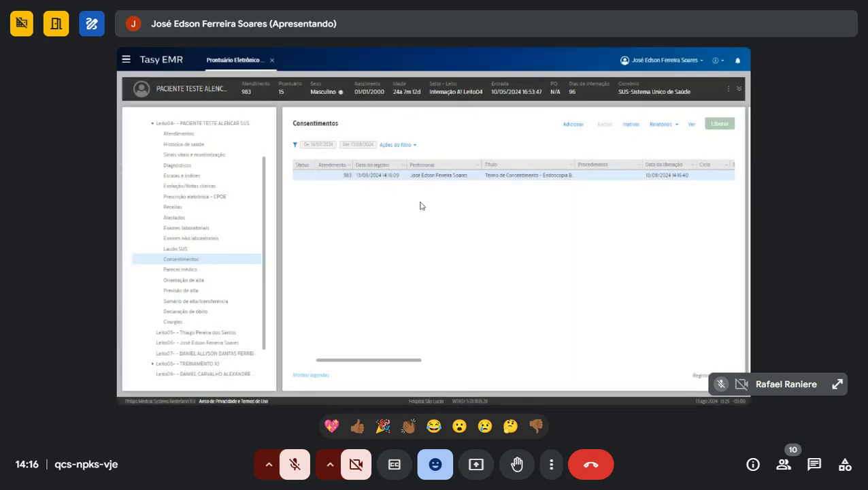
# - Add a discharge guidance record (Orientação de alta) without a standard text, enter "oo" as its description, then save and release it
pyautogui.click(183, 282)
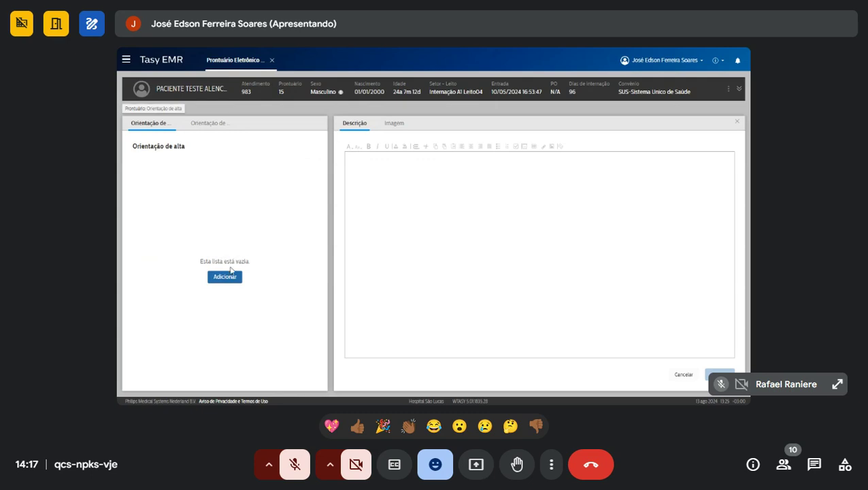
pyautogui.click(221, 279)
pyautogui.click(429, 221)
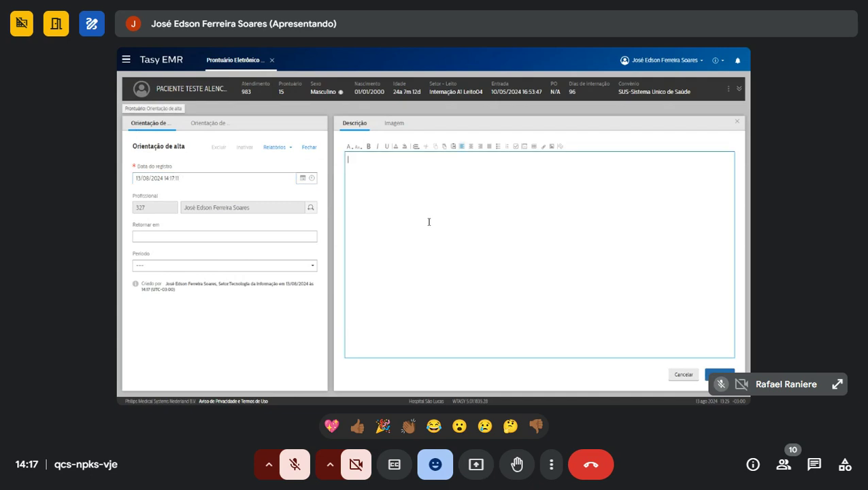
pyautogui.moveTo(390, 160); pyautogui.dragTo(412, 161)
pyautogui.click(412, 161)
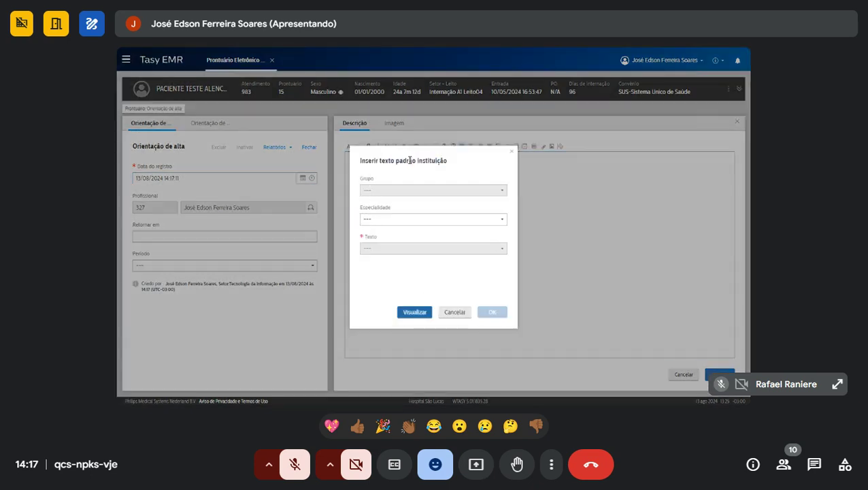
pyautogui.click(454, 312)
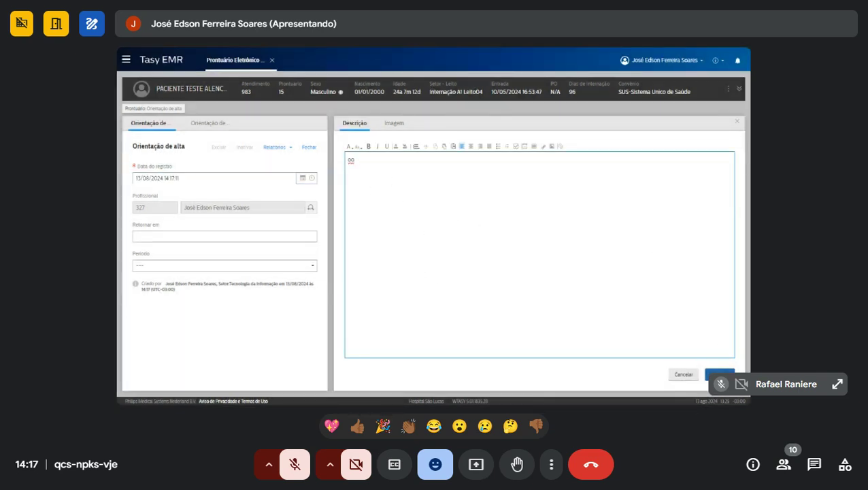
pyautogui.click(719, 373)
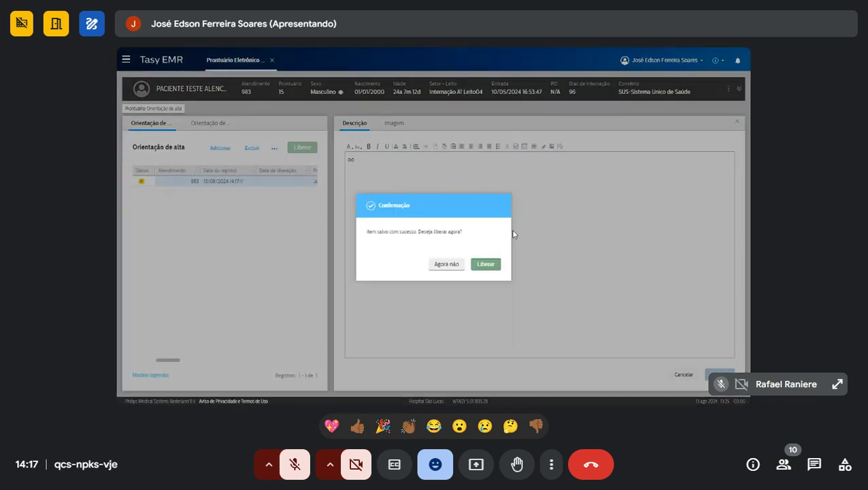
pyautogui.click(484, 264)
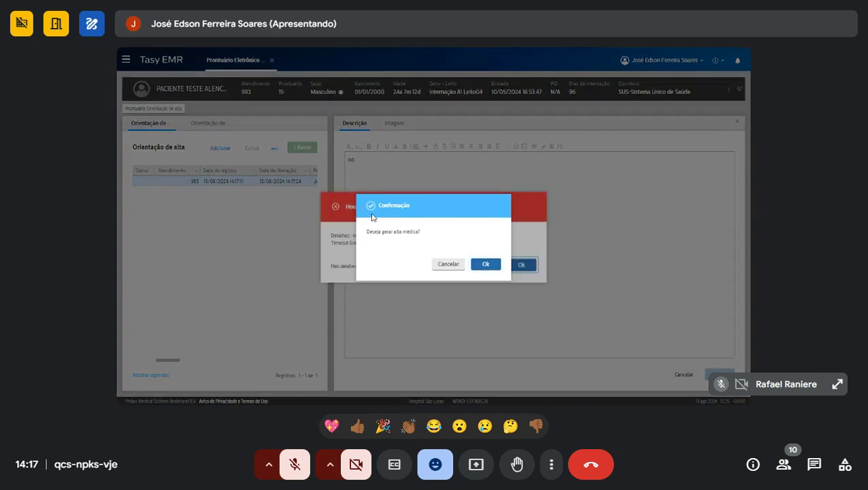
# - Decline generating the medical discharge, dismiss the application error, and return to the discharge guidance list
pyautogui.moveTo(372, 233); pyautogui.dragTo(392, 232)
pyautogui.click(417, 231)
pyautogui.click(448, 265)
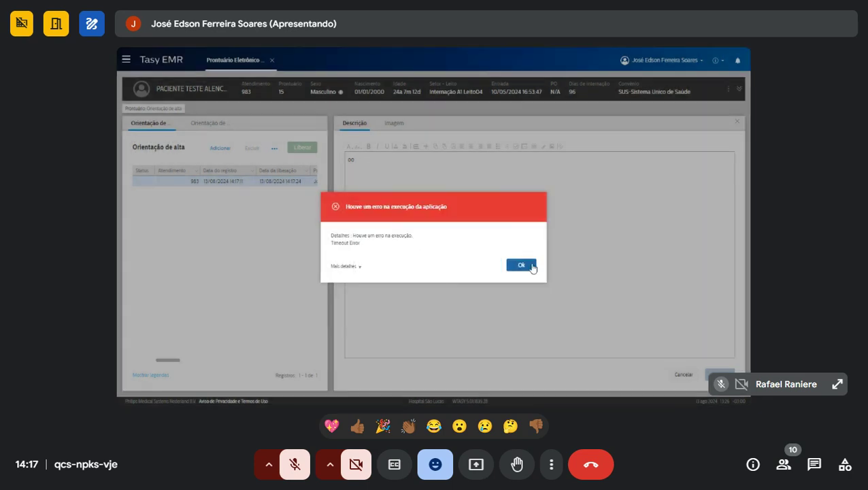
pyautogui.click(521, 265)
pyautogui.click(170, 111)
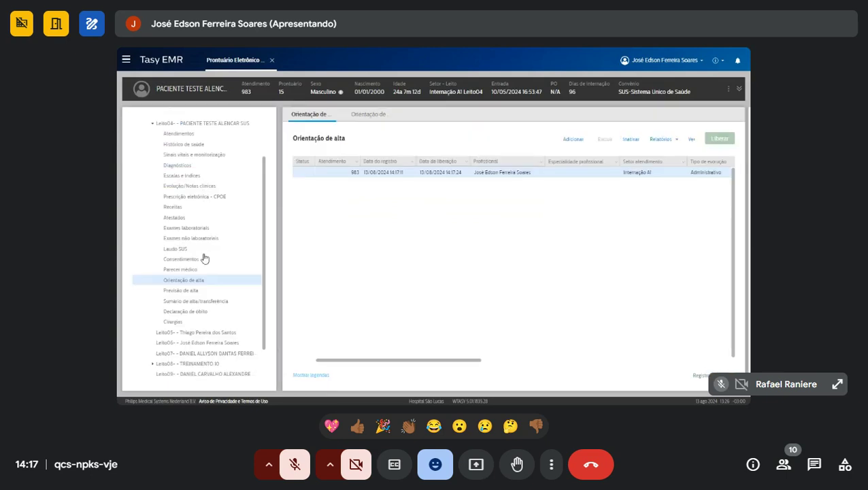
# - Open the patient's discharge forecasts (Previsão de alta) and add a new forecast record
pyautogui.click(181, 292)
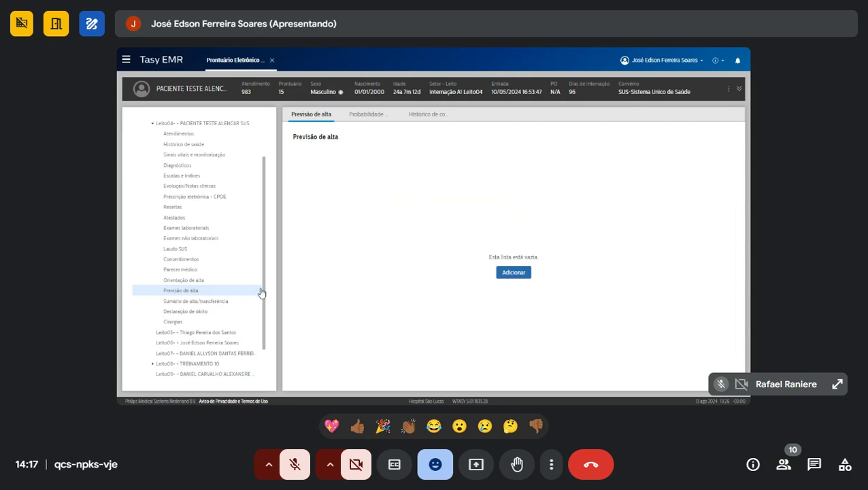
pyautogui.moveTo(309, 136); pyautogui.dragTo(340, 137)
pyautogui.click(350, 133)
pyautogui.tripleClick(298, 135)
pyautogui.click(315, 136)
pyautogui.click(514, 272)
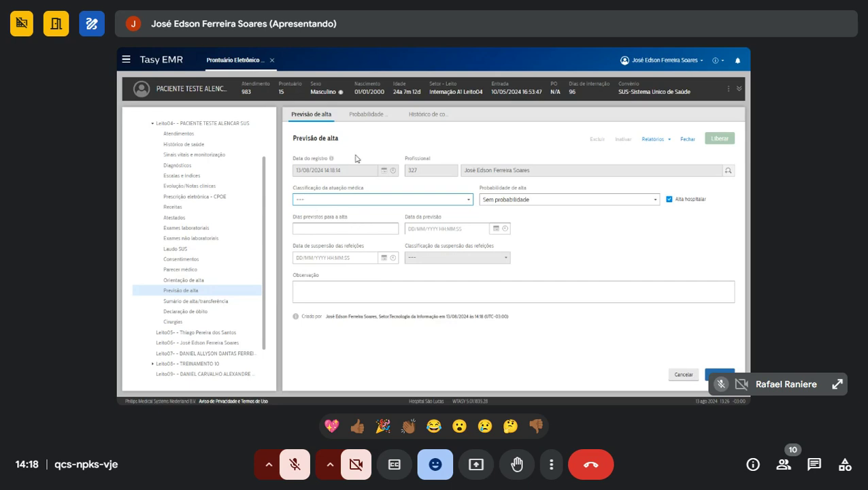
# - Set the forecast's discharge probability to Alta probabilidade and the expected days until discharge to 8, and save it
pyautogui.click(429, 199)
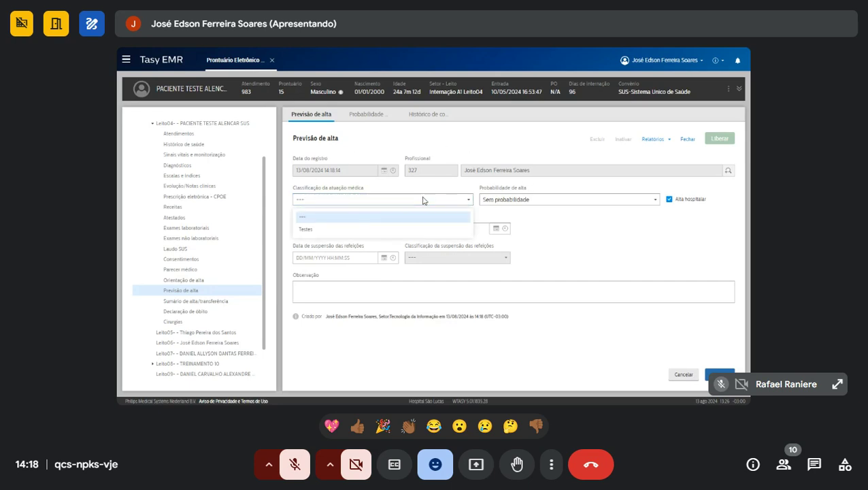
pyautogui.click(523, 199)
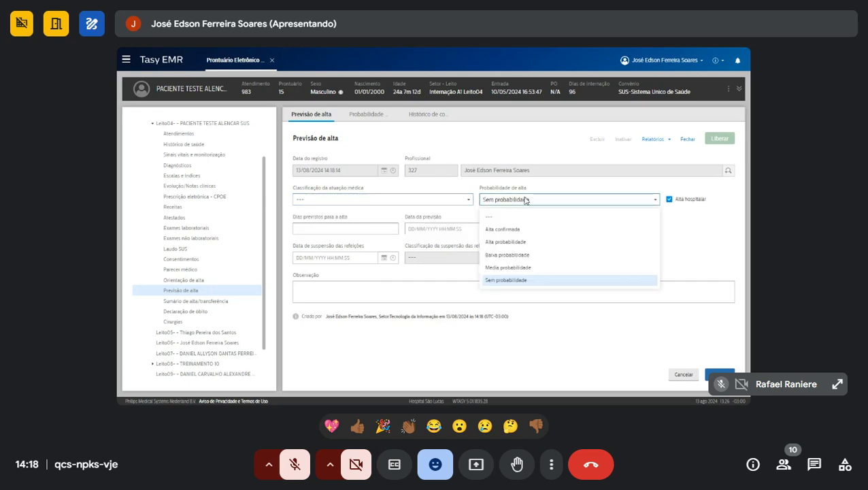
pyautogui.click(512, 243)
pyautogui.click(341, 229)
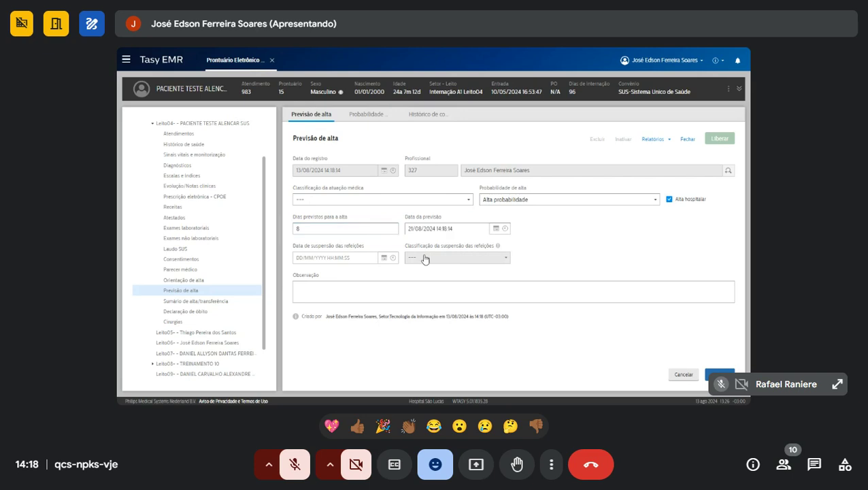
pyautogui.click(482, 296)
pyautogui.click(719, 374)
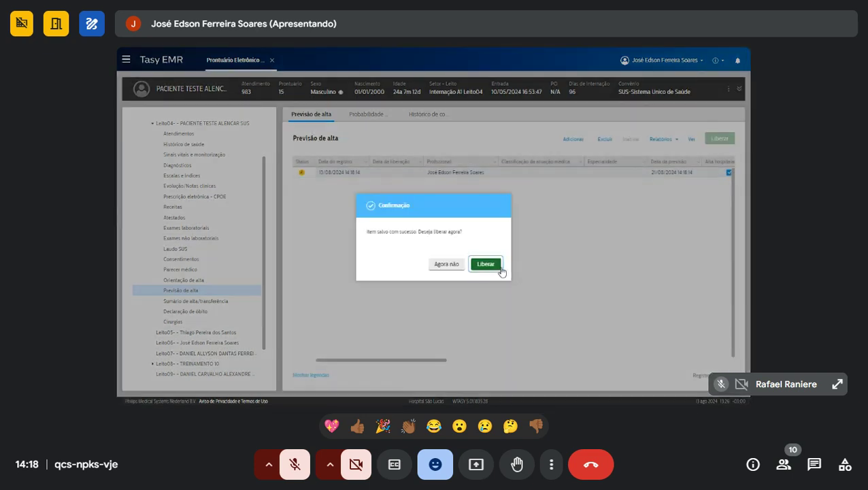
# - Release the saved discharge forecast and start a new record in the patient's discharge/transfer summary (Sumário de alta/transferência)
pyautogui.click(490, 264)
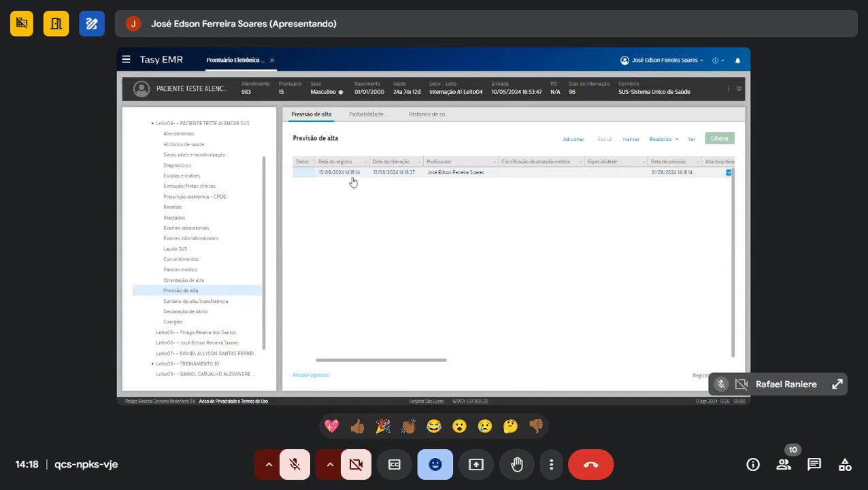
pyautogui.click(203, 302)
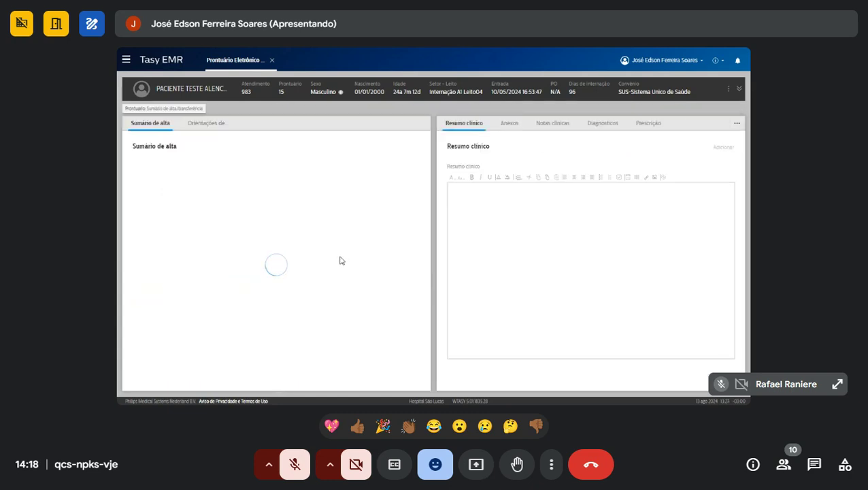
pyautogui.click(199, 127)
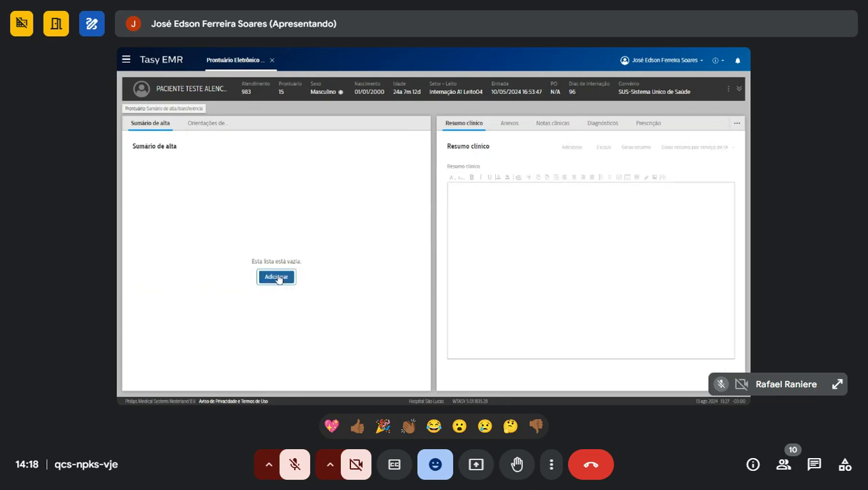
pyautogui.click(276, 276)
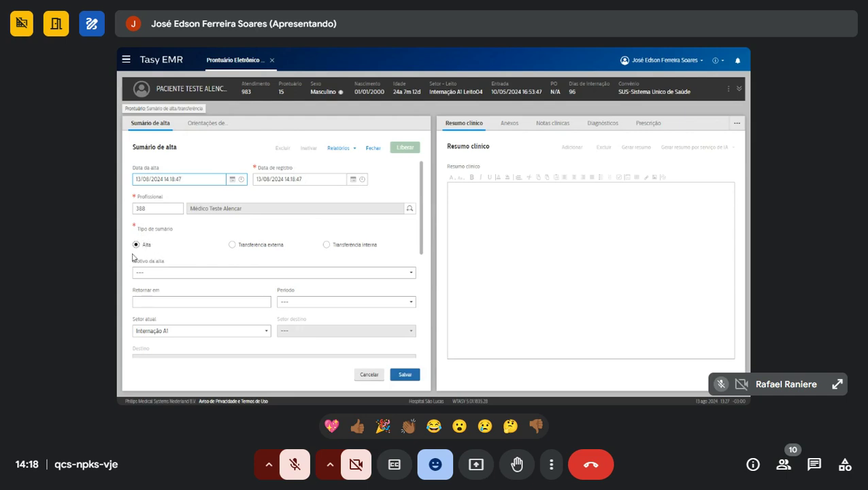
# - Review the discharge reasons (Motivo da alta) offered for a summary of type Alta
pyautogui.click(147, 275)
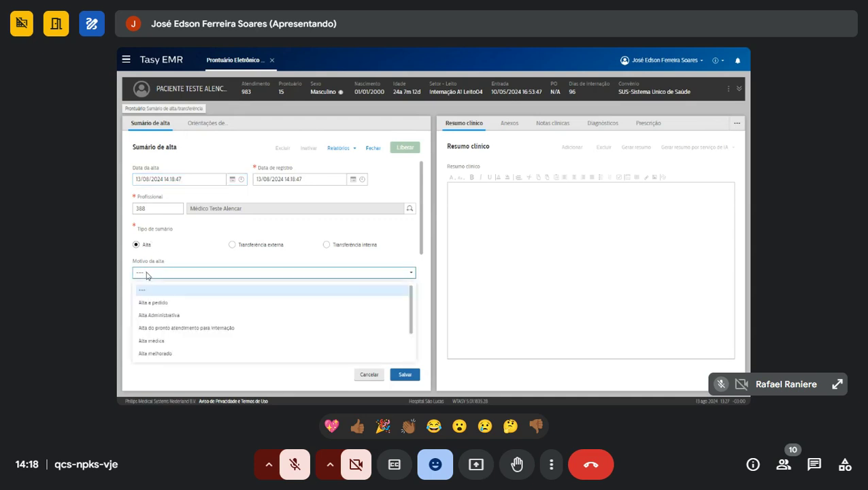
pyautogui.click(145, 277)
pyautogui.click(145, 276)
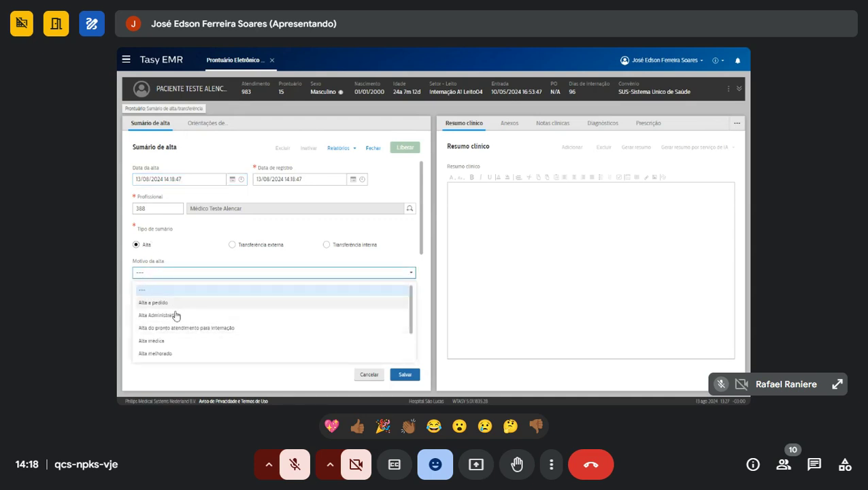
pyautogui.scroll(-2, 189, 317)
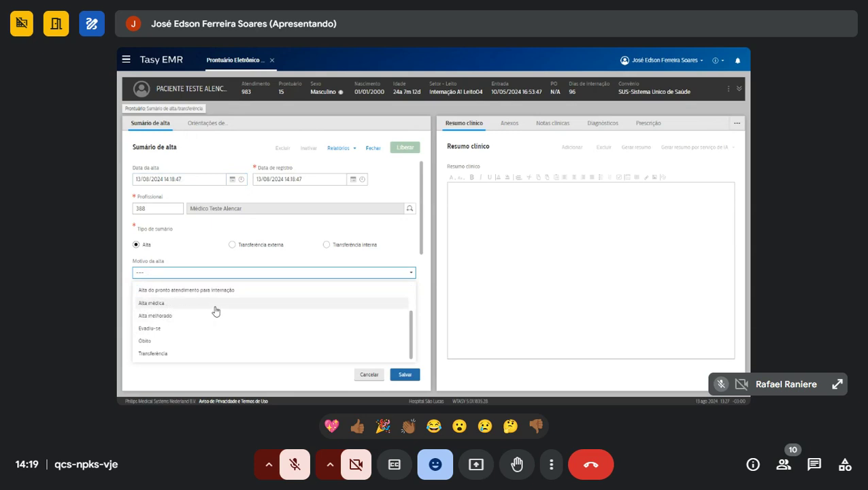
pyautogui.click(194, 264)
pyautogui.click(249, 246)
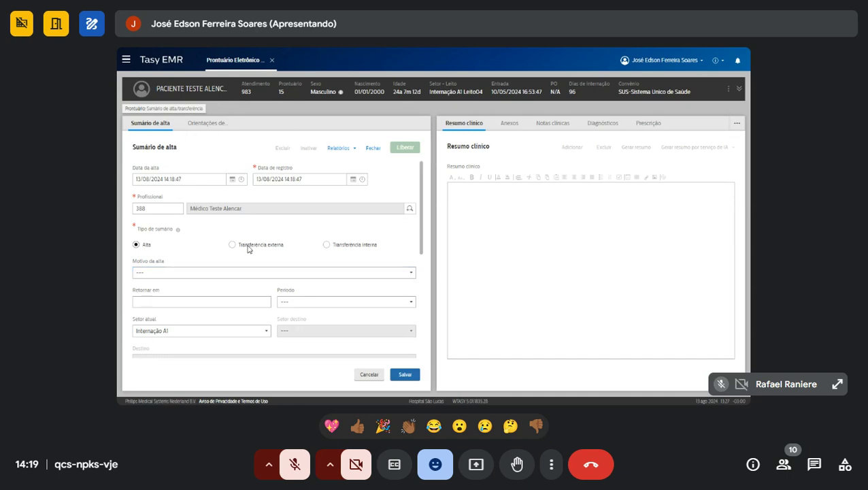
pyautogui.click(188, 246)
# - Set the summary type to Transferência externa and review the discharge reasons and fields available for it
pyautogui.click(250, 245)
pyautogui.click(202, 272)
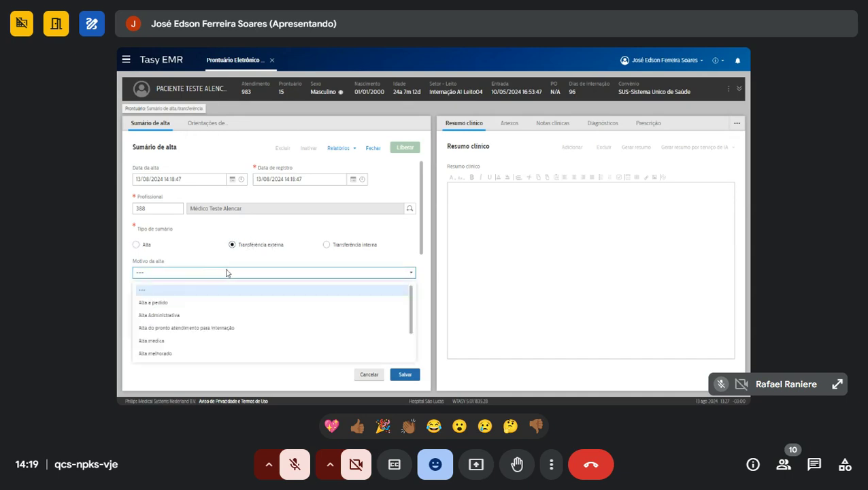
pyautogui.click(227, 273)
pyautogui.scroll(-1, 224, 328)
pyautogui.scroll(1, 261, 295)
pyautogui.click(343, 245)
pyautogui.click(257, 247)
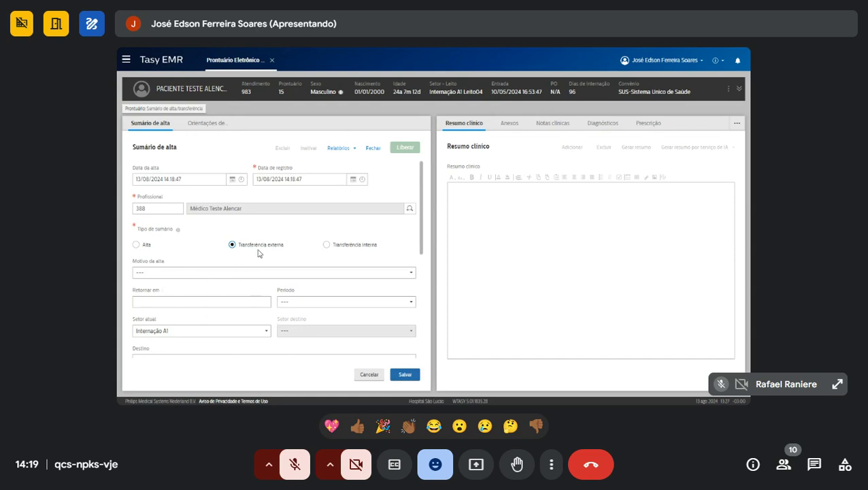
pyautogui.scroll(-1, 249, 300)
pyautogui.scroll(1, 212, 277)
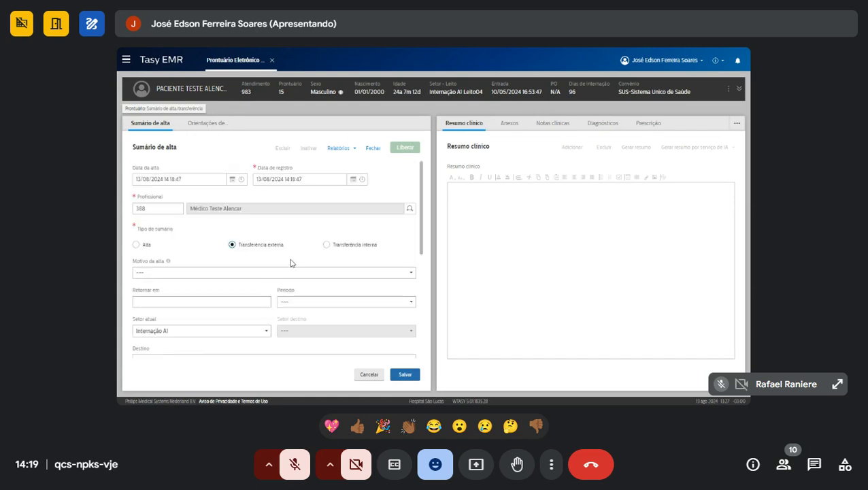
# - Set the summary type to Transferência interna and check the choices for the destination sector (Setor destino)
pyautogui.click(357, 247)
pyautogui.scroll(-1, 212, 314)
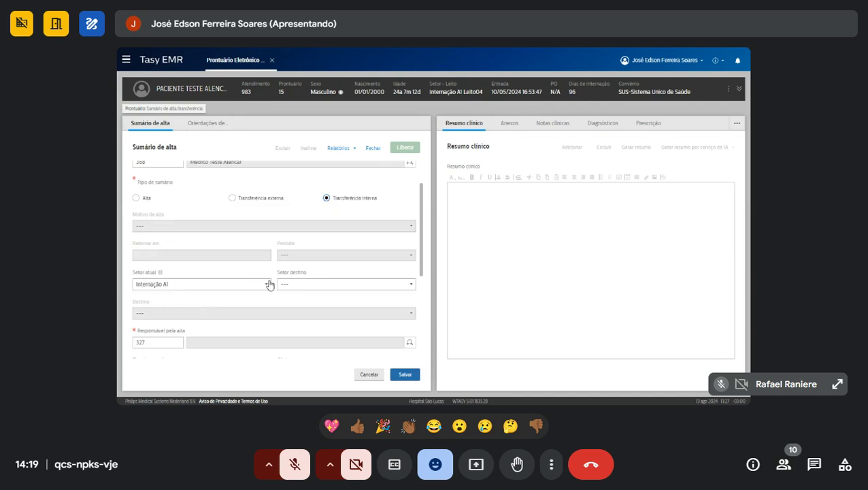
pyautogui.moveTo(276, 272); pyautogui.dragTo(297, 272)
pyautogui.click(306, 286)
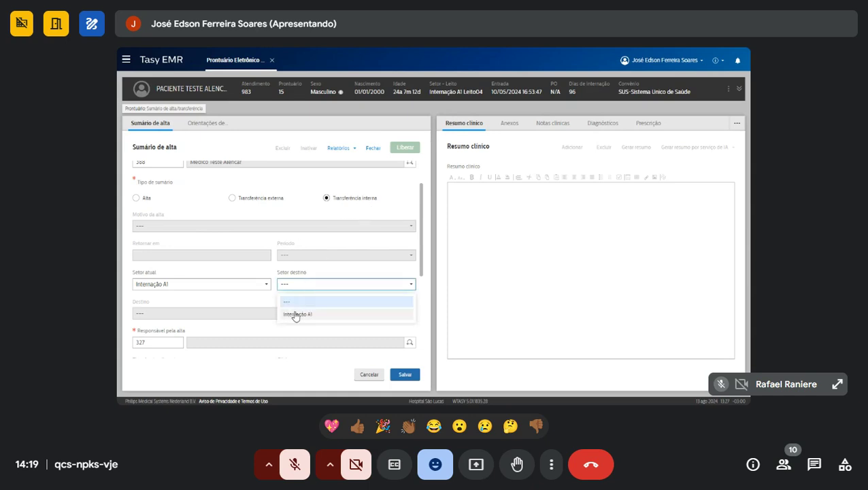
pyautogui.click(297, 288)
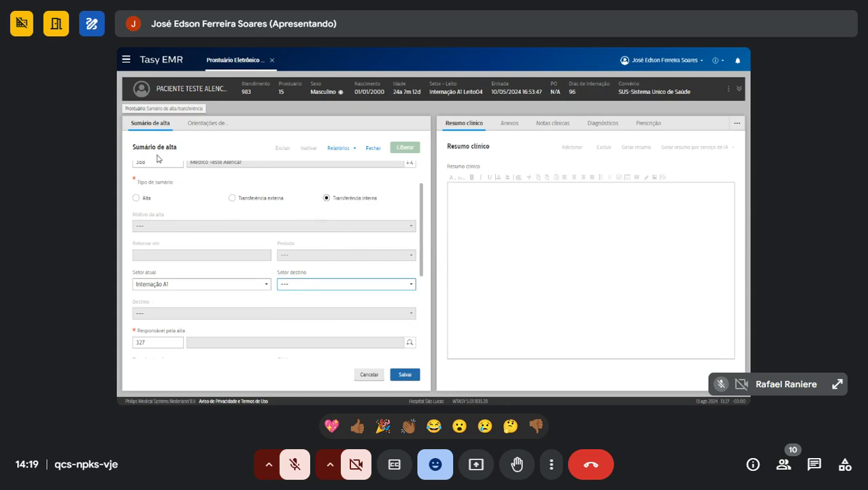
pyautogui.moveTo(140, 144); pyautogui.dragTo(180, 150)
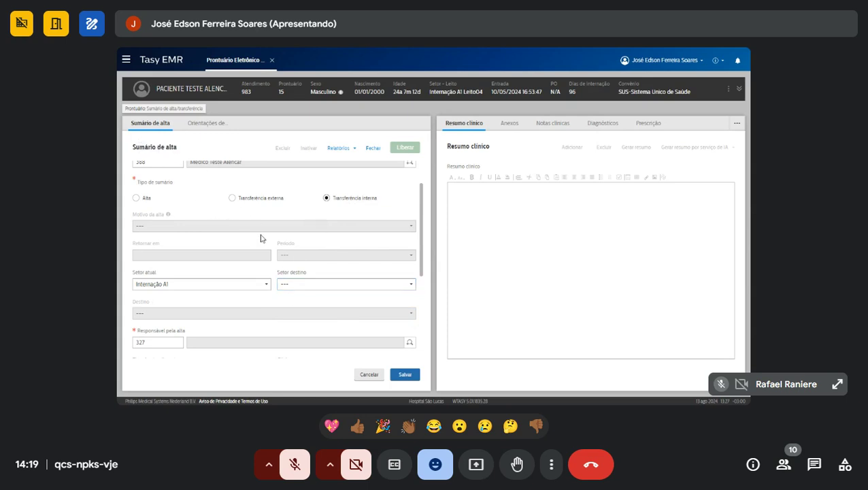
pyautogui.scroll(2, 375, 331)
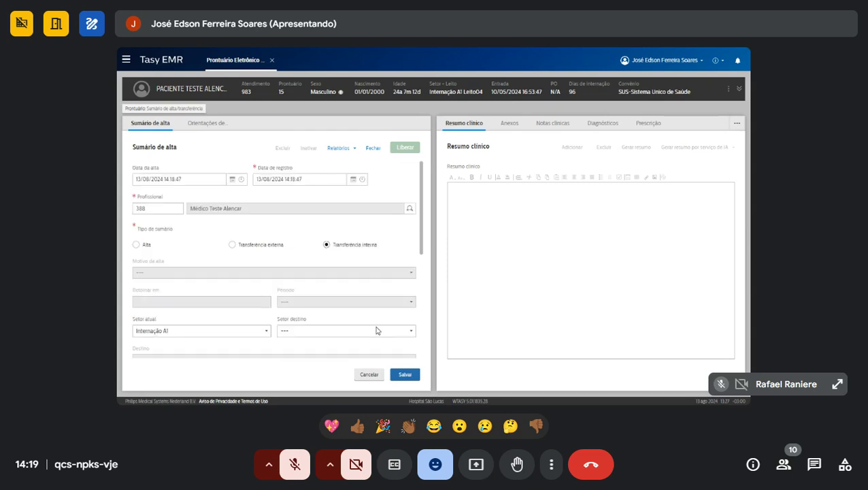
# - Switch the summary type back to Alta, discard the unsaved summary, and return to the chart's item list
pyautogui.click(145, 244)
pyautogui.click(371, 374)
pyautogui.click(382, 266)
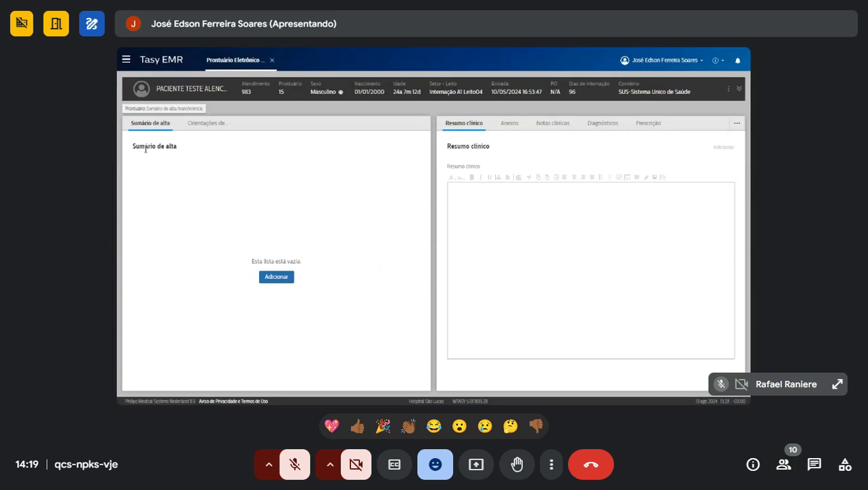
pyautogui.click(174, 109)
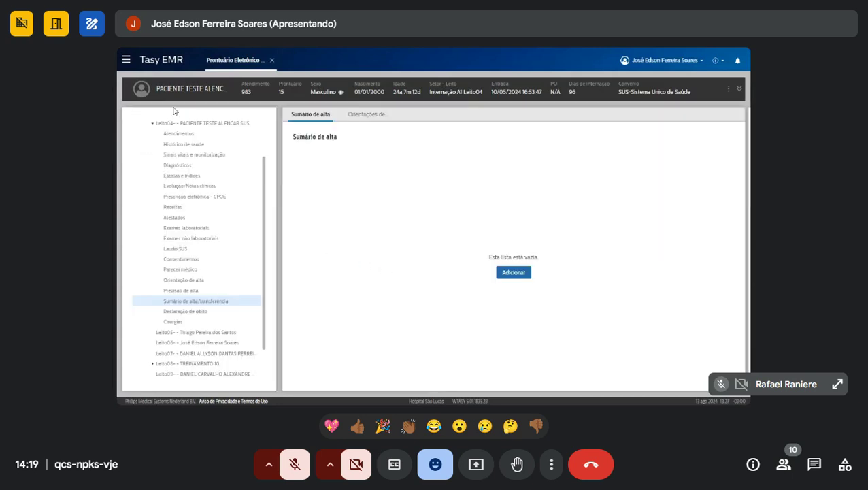
# - Open the patient's death declarations (Declaração de óbito), add a new record, and look over its required fields and cause-of-death sections
pyautogui.click(174, 312)
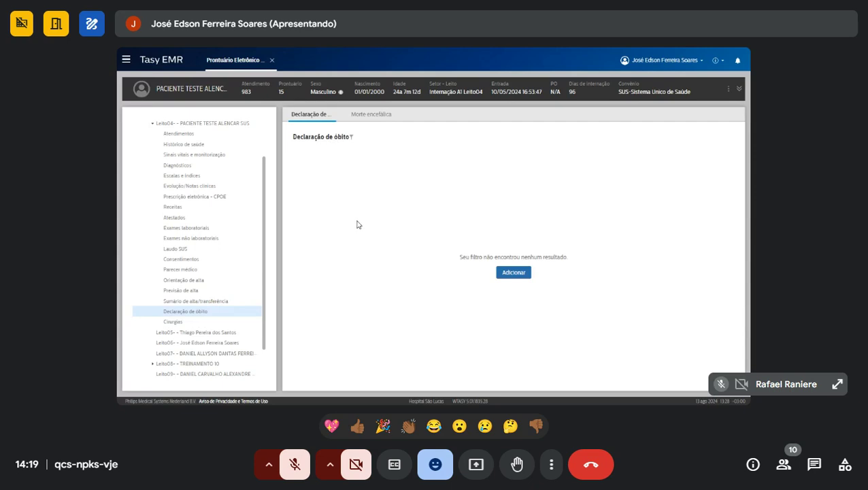
pyautogui.click(513, 272)
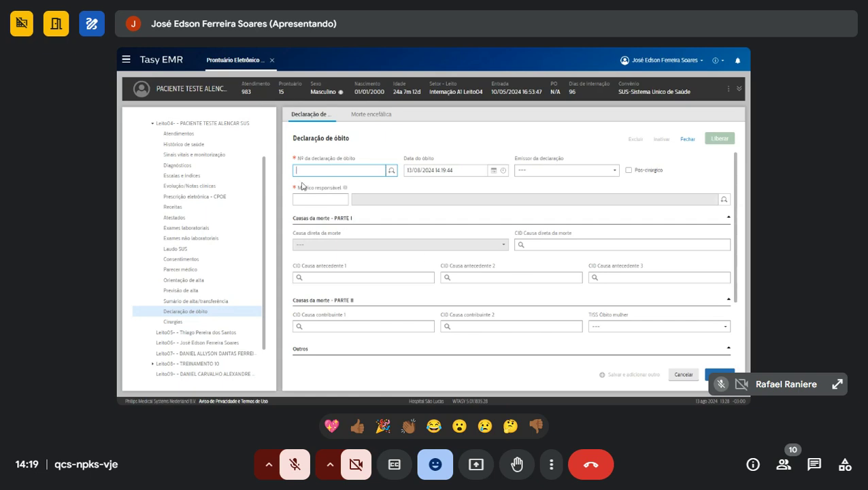
pyautogui.click(538, 175)
pyautogui.click(438, 189)
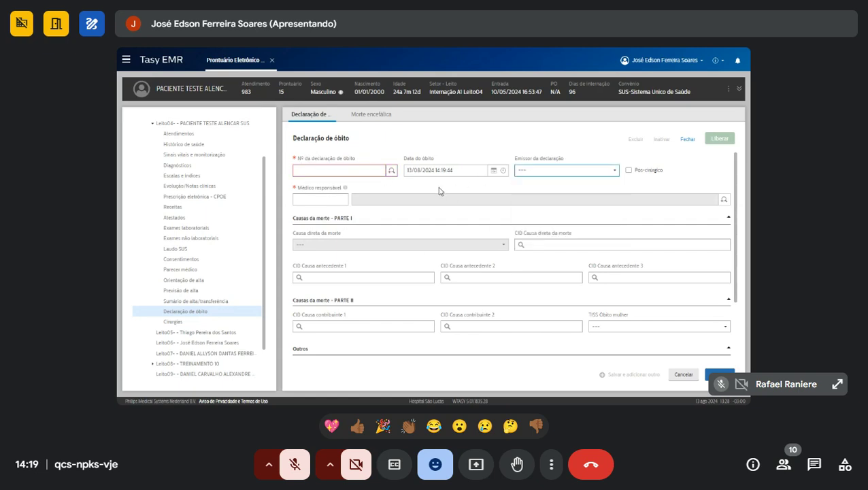
pyautogui.click(324, 198)
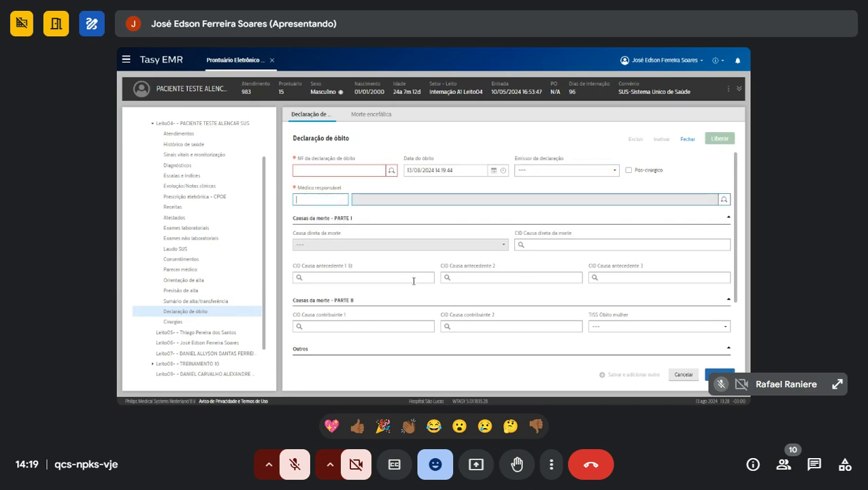
pyautogui.scroll(-2, 381, 273)
pyautogui.scroll(2, 369, 268)
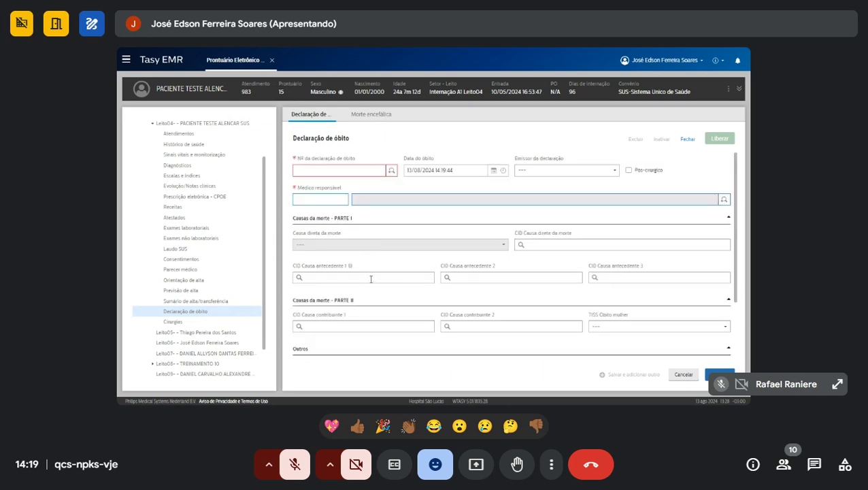
# - Enter the death declaration number, select the responsible physician, and save the record
pyautogui.click(372, 171)
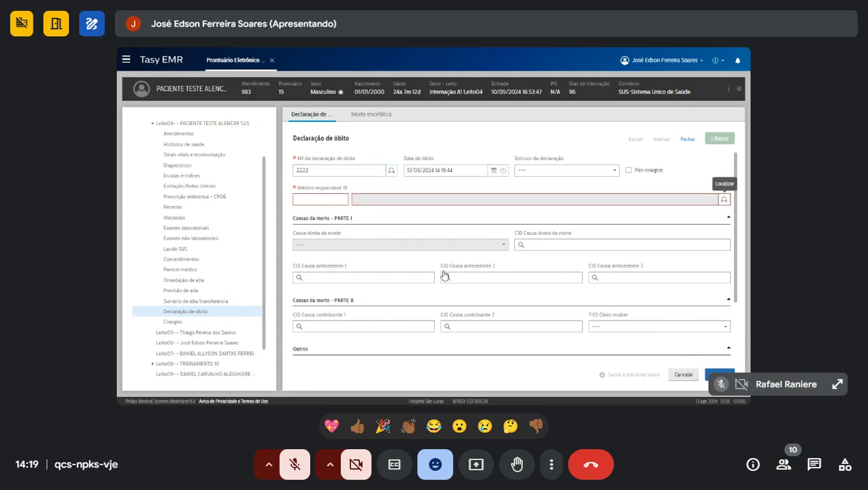
pyautogui.click(303, 376)
pyautogui.click(707, 376)
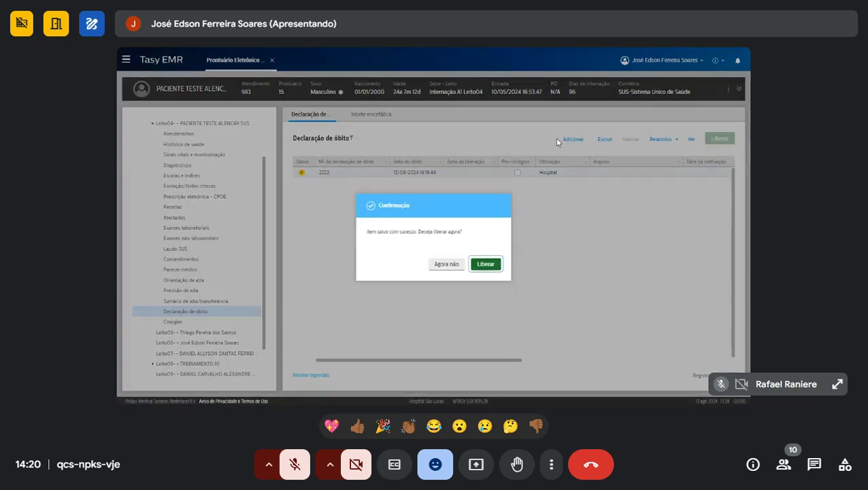
# - Release the saved death declaration
pyautogui.moveTo(397, 228); pyautogui.dragTo(469, 233)
pyautogui.click(367, 226)
pyautogui.click(485, 264)
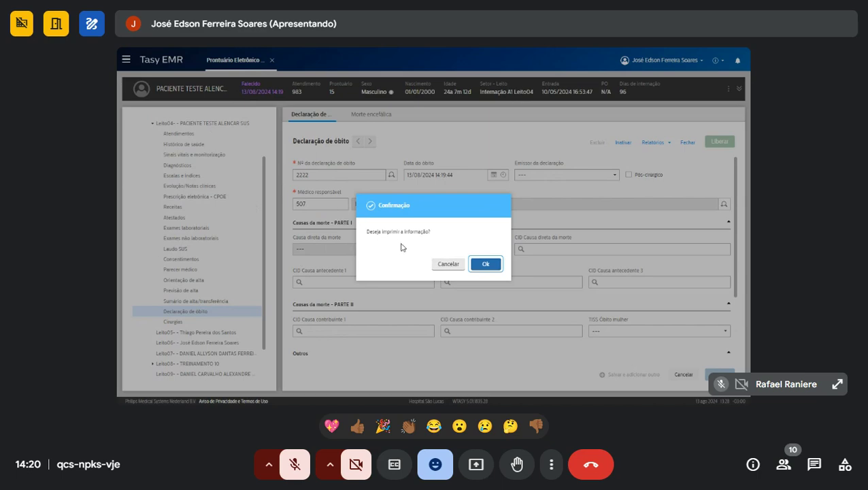
# - Decline printing the death declaration and close the record to return to the declarations list
pyautogui.moveTo(378, 238); pyautogui.dragTo(430, 232)
pyautogui.click(371, 231)
pyautogui.click(444, 264)
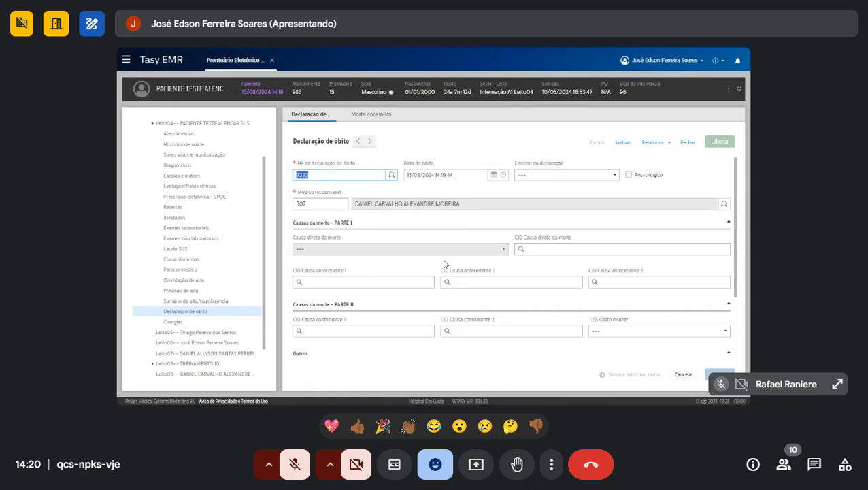
pyautogui.click(687, 148)
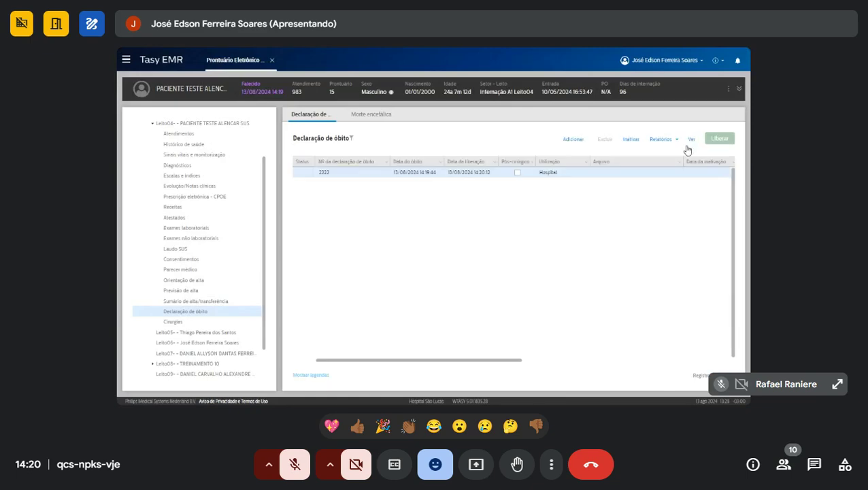
# - Request inactivation of the released death declaration, then cancel at the justification (Motivo) prompt
pyautogui.click(631, 140)
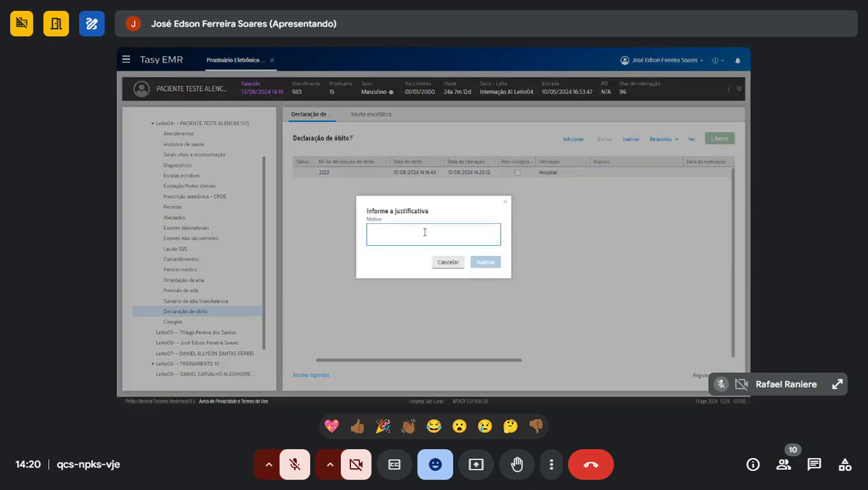
pyautogui.click(449, 262)
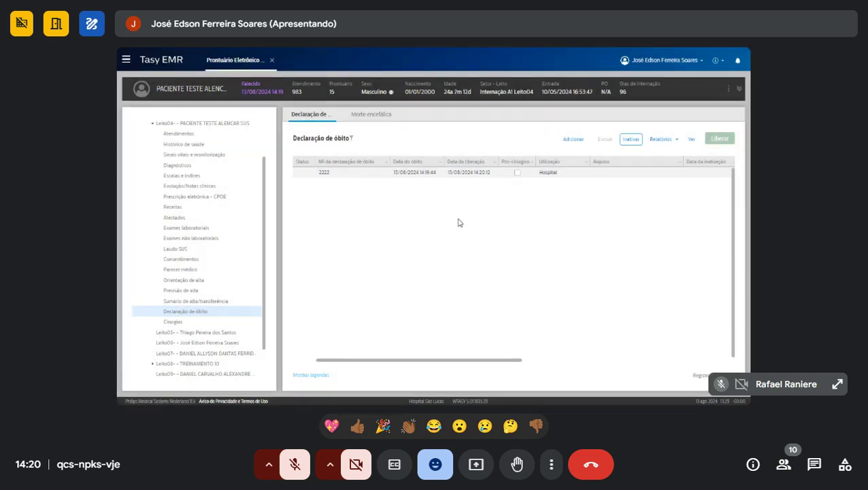
# - Collapse and re-expand the bed 04 patient's chart items, reopen the death declaration, and close it back to the list
pyautogui.scroll(1, 201, 211)
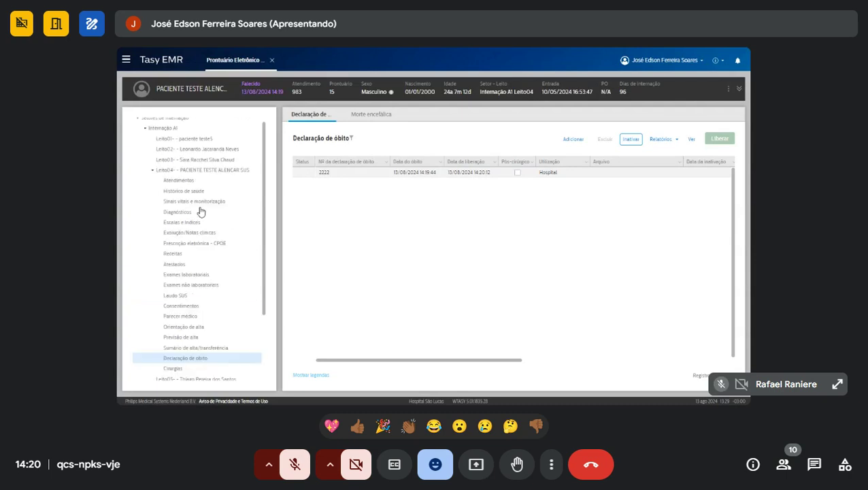
pyautogui.click(154, 172)
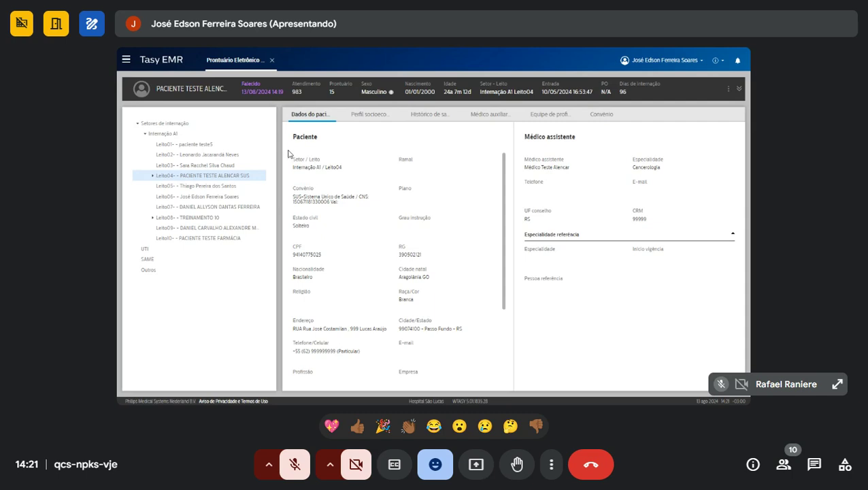
pyautogui.click(152, 176)
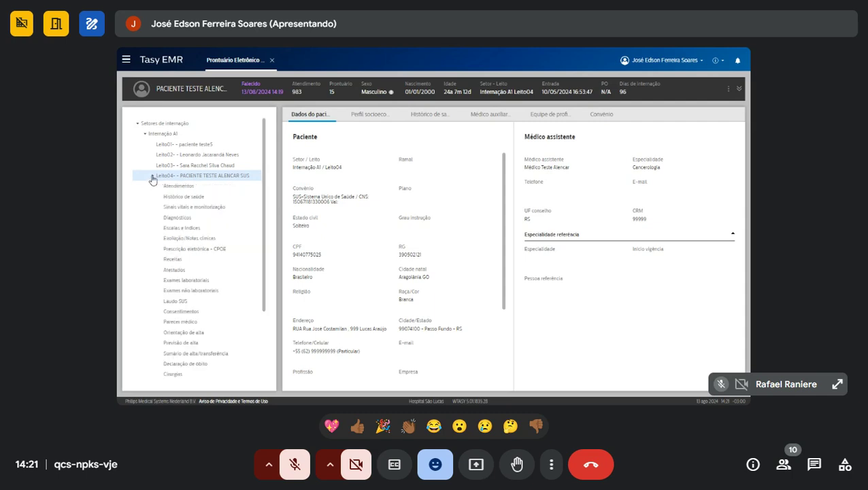
pyautogui.scroll(-1, 216, 275)
pyautogui.click(177, 317)
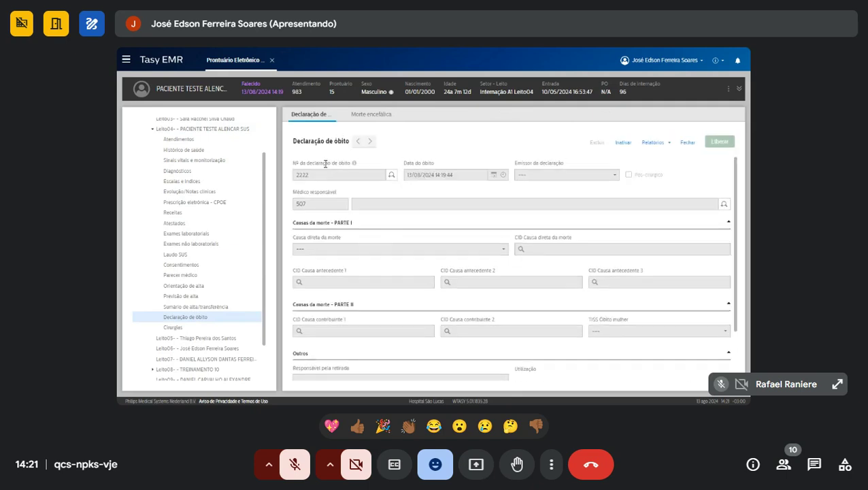
pyautogui.click(683, 142)
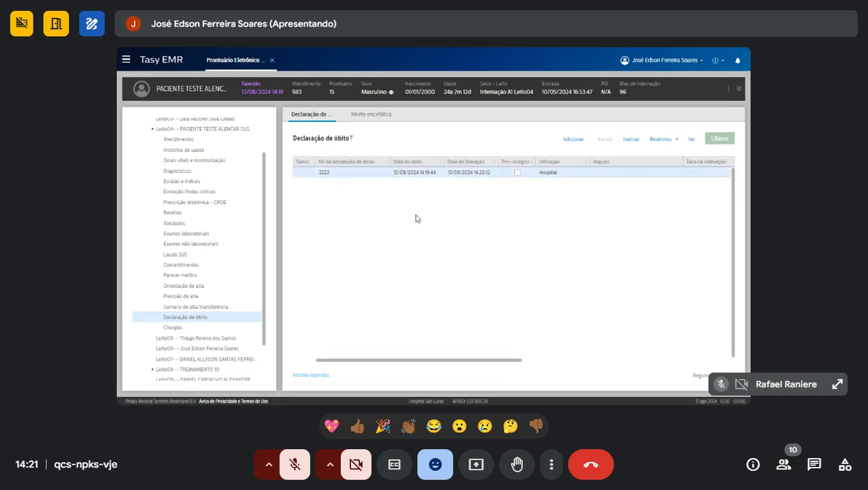
# - Open the bed 04 patient's Cirurgias item and look over its surgery description and SRPA sections
pyautogui.click(172, 327)
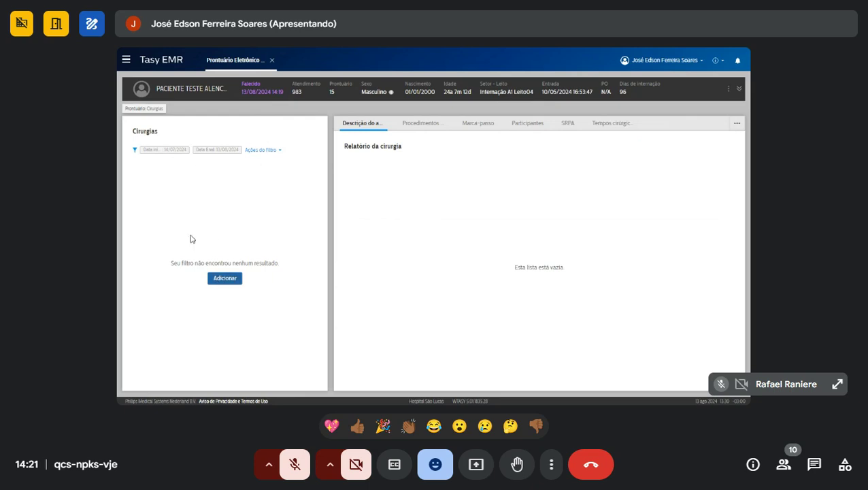
pyautogui.moveTo(134, 130); pyautogui.dragTo(157, 127)
pyautogui.click(140, 129)
pyautogui.moveTo(349, 145); pyautogui.dragTo(407, 145)
pyautogui.click(373, 147)
pyautogui.click(572, 133)
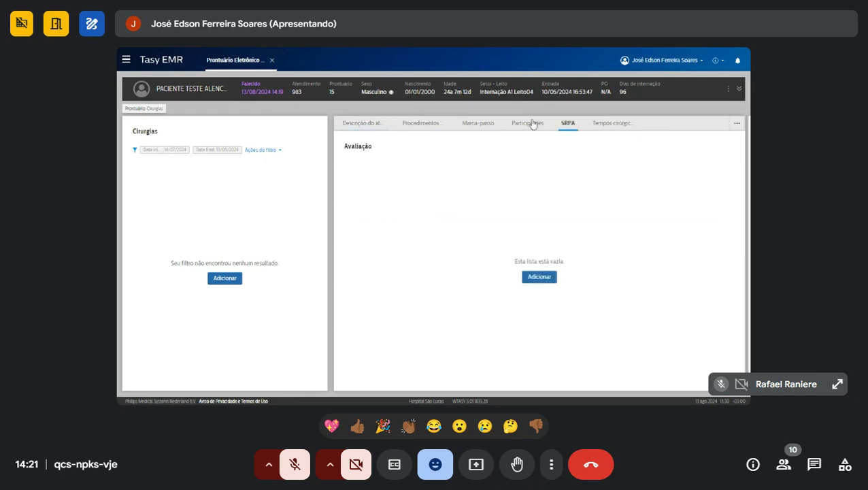
pyautogui.click(367, 131)
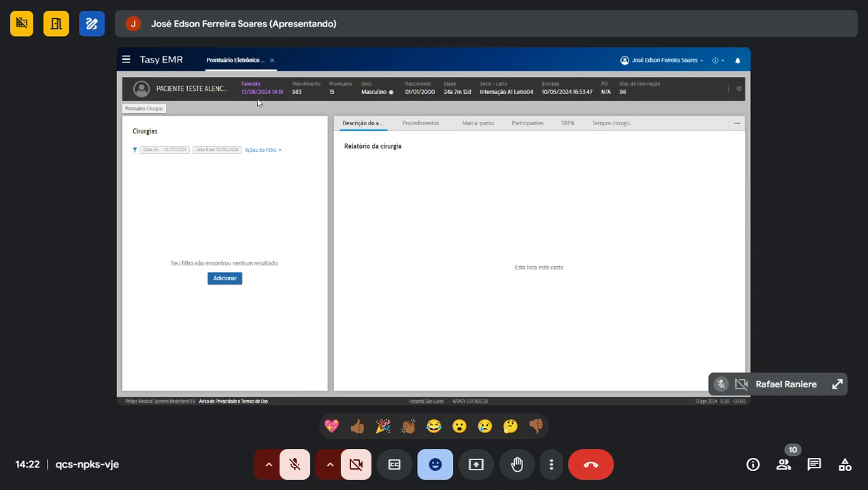
# - Switch from the bed 04 chart to the bed 08 patient's chart and dismiss the safety alerts
pyautogui.click(142, 110)
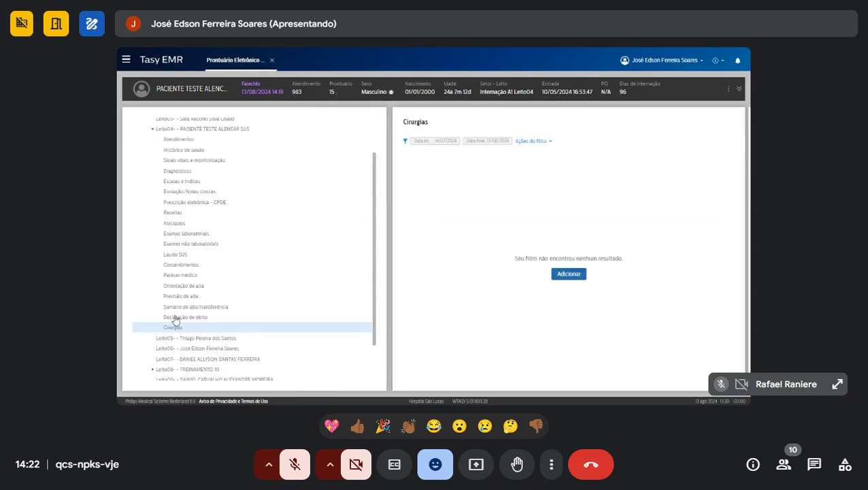
pyautogui.scroll(2, 141, 189)
pyautogui.click(153, 177)
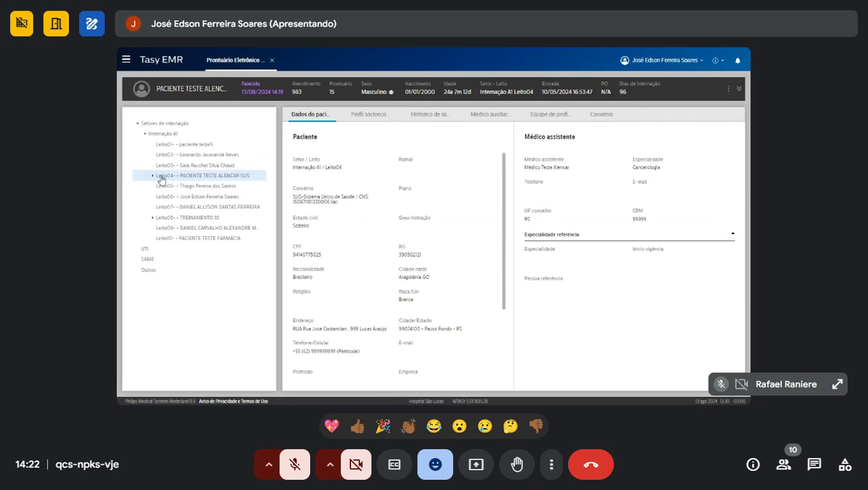
pyautogui.click(201, 218)
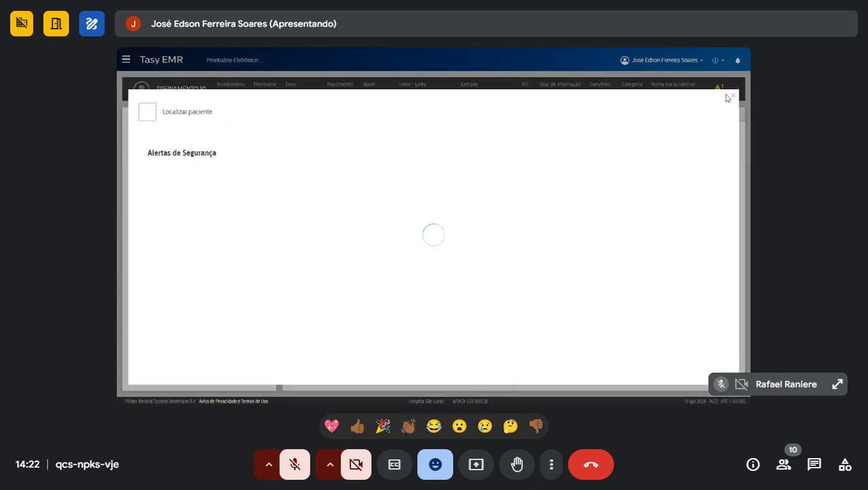
pyautogui.click(729, 96)
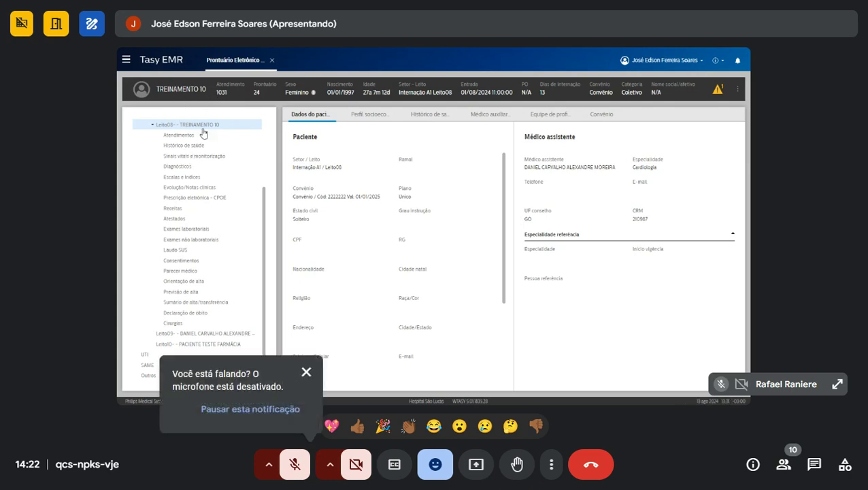
# - Open the bed 08 patient's electronic prescription (CPOE), try an item search for "dip", and review the prescribed items
pyautogui.click(181, 199)
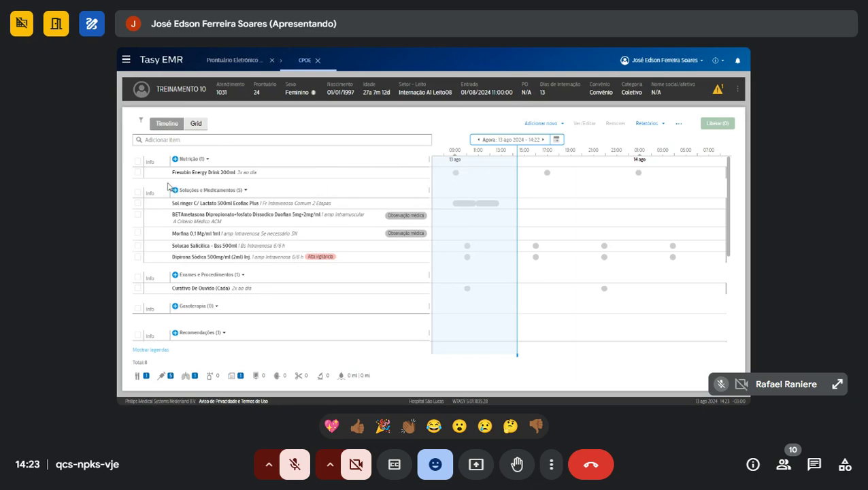
pyautogui.click(153, 140)
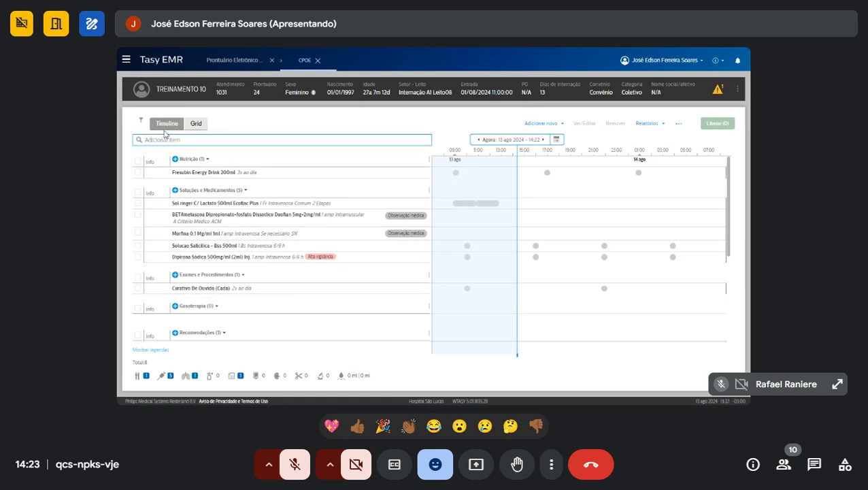
pyautogui.write('dip')
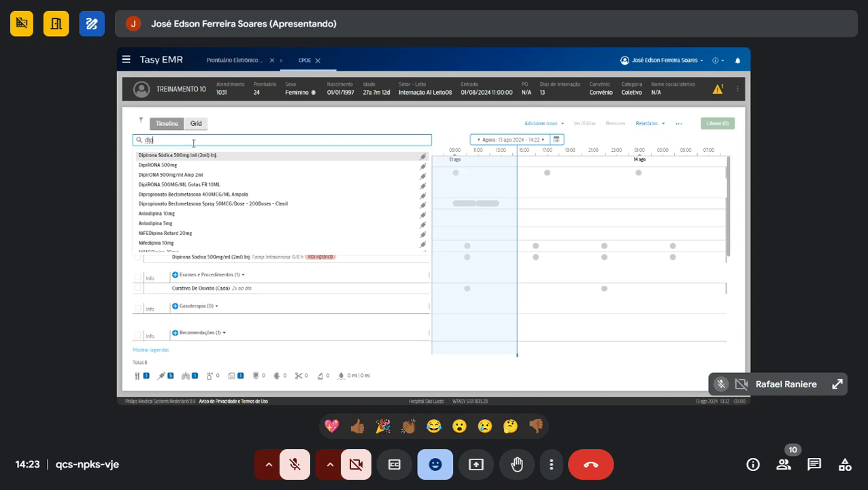
pyautogui.click(265, 125)
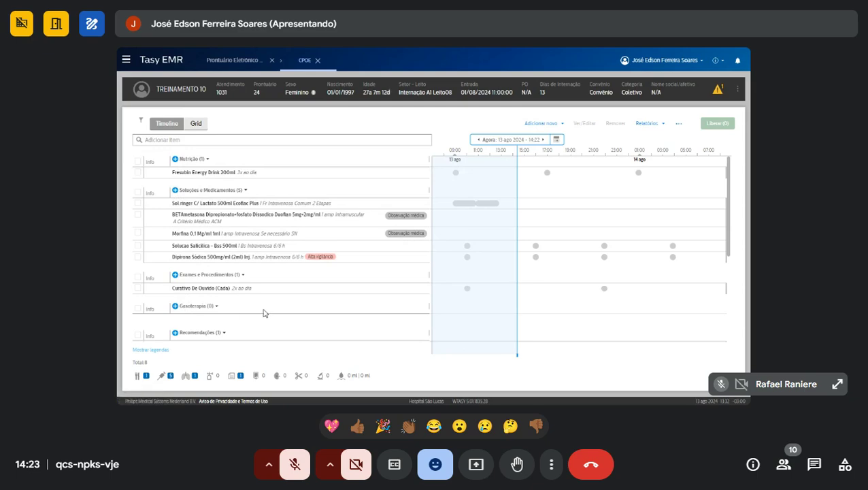
pyautogui.scroll(-1, 460, 307)
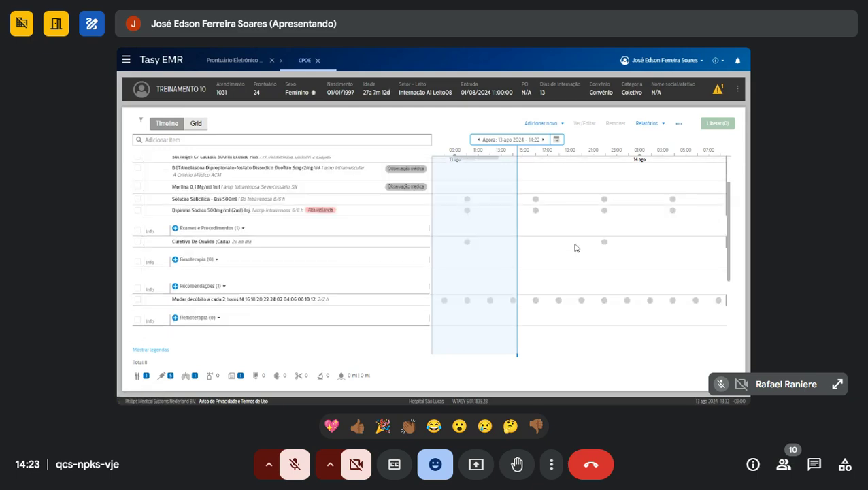
pyautogui.scroll(1, 258, 210)
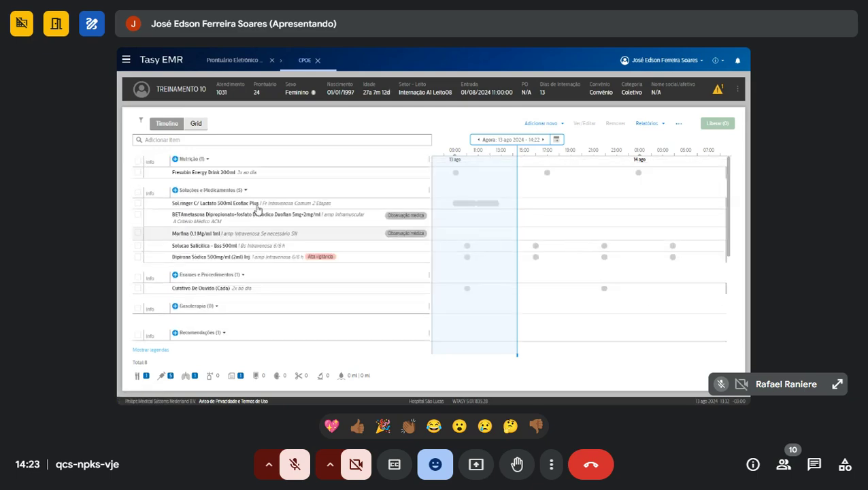
# - Start a new Nutrição item in the bed 08 patient's prescription
pyautogui.click(155, 140)
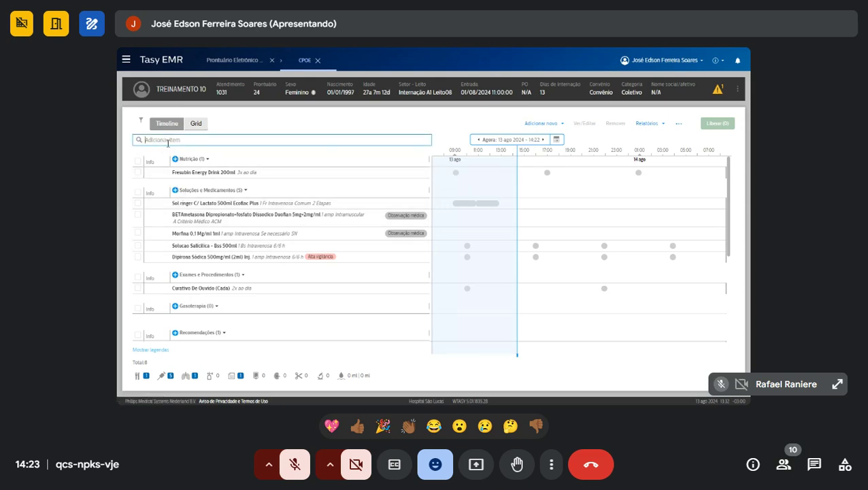
pyautogui.click(176, 165)
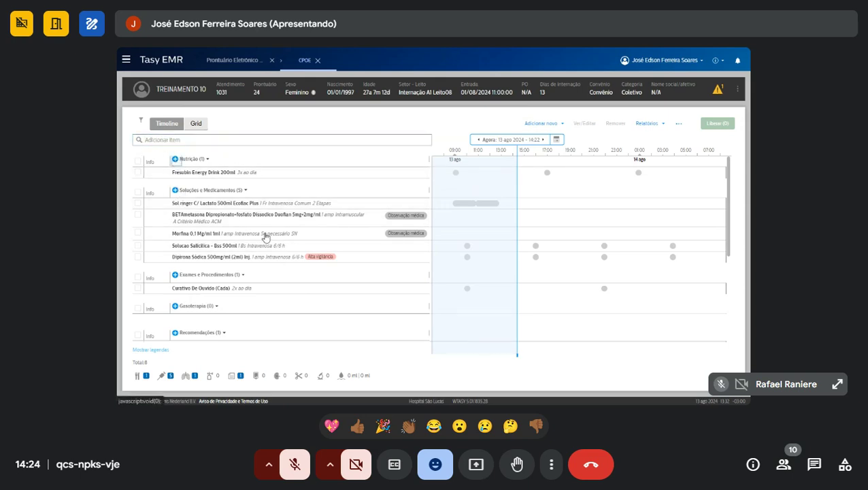
pyautogui.click(544, 181)
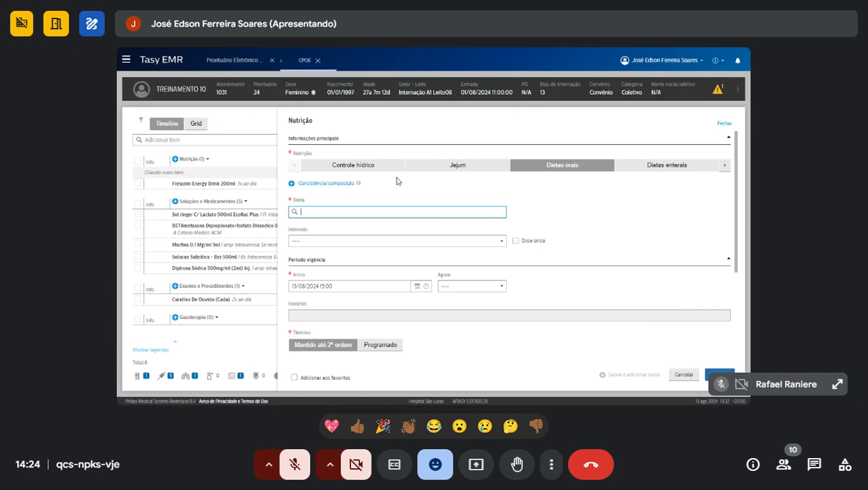
# - Look over the fasting (Jejum), oral and enteral diet forms of the new nutrition item
pyautogui.click(464, 170)
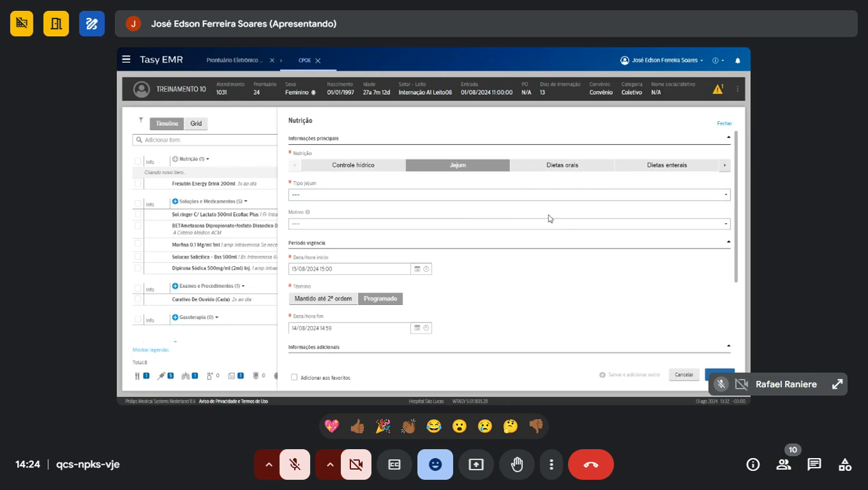
pyautogui.click(554, 167)
pyautogui.click(676, 166)
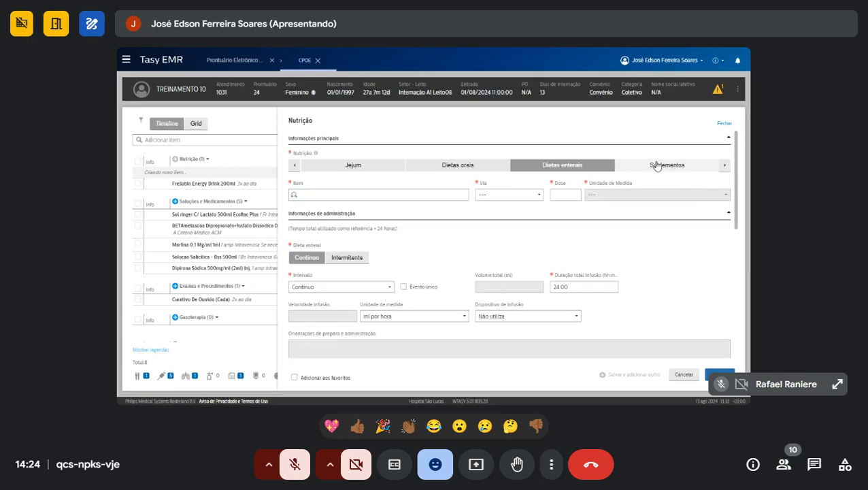
pyautogui.click(294, 170)
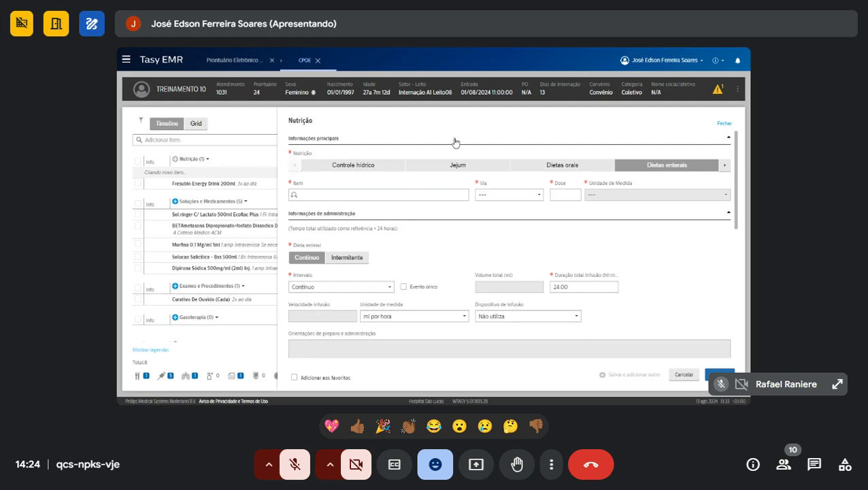
# - Choose Fresubin Energy Drink 200ml as an oral diet and justify the duplicate item with "treinamento"
pyautogui.click(562, 168)
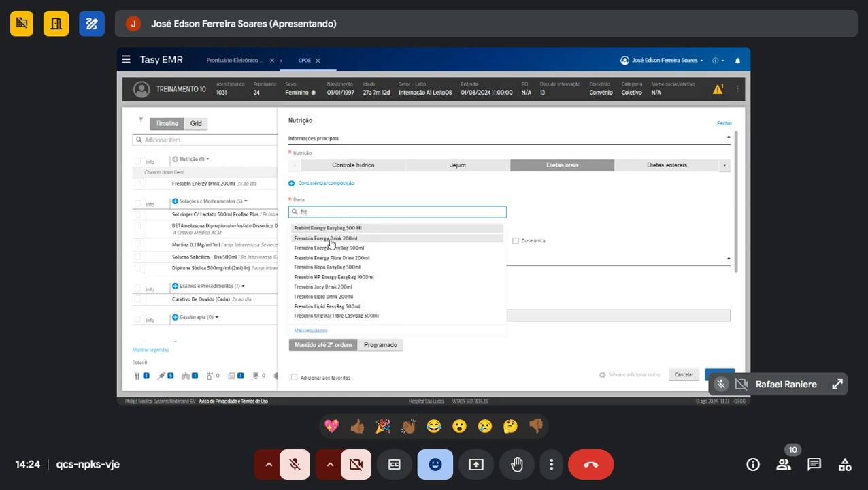
pyautogui.click(330, 239)
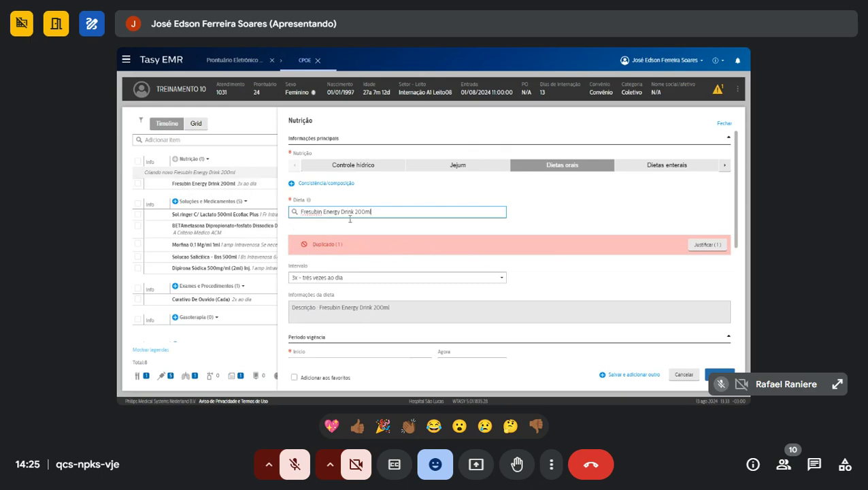
pyautogui.click(705, 249)
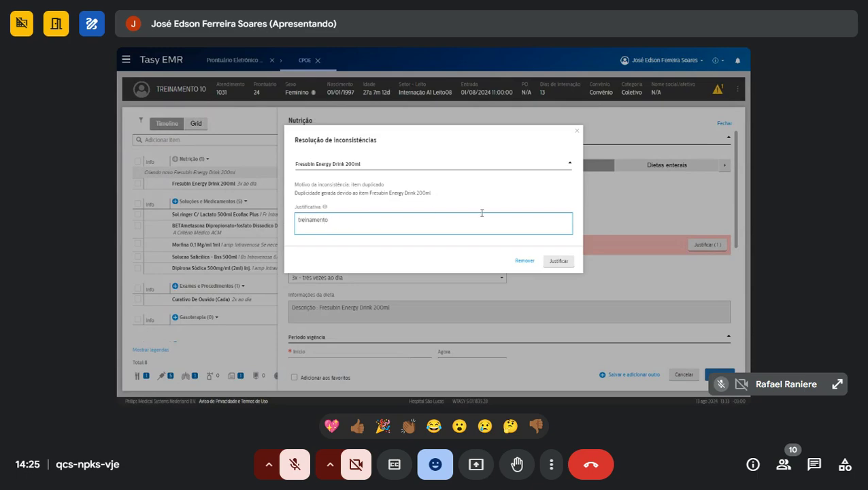
pyautogui.click(556, 261)
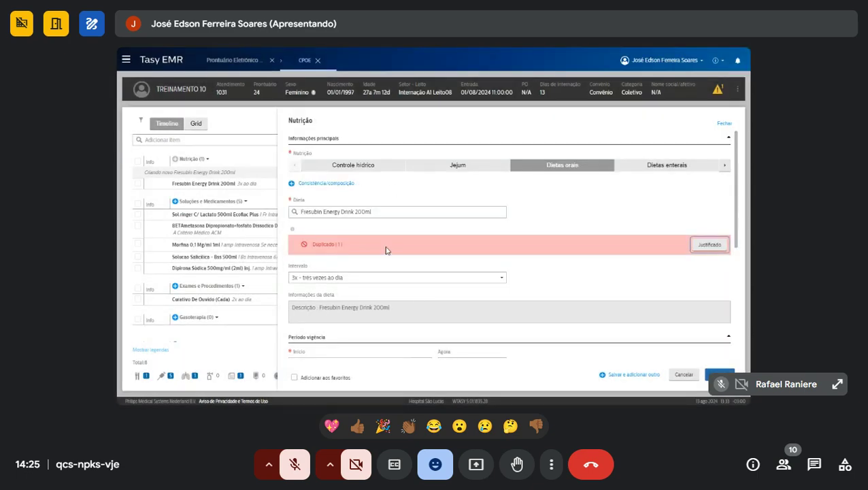
# - Set the Fresubin diet's interval to "1x - uma vez ao dia"
pyautogui.moveTo(287, 267); pyautogui.dragTo(305, 266)
pyautogui.click(305, 266)
pyautogui.scroll(-1, 343, 254)
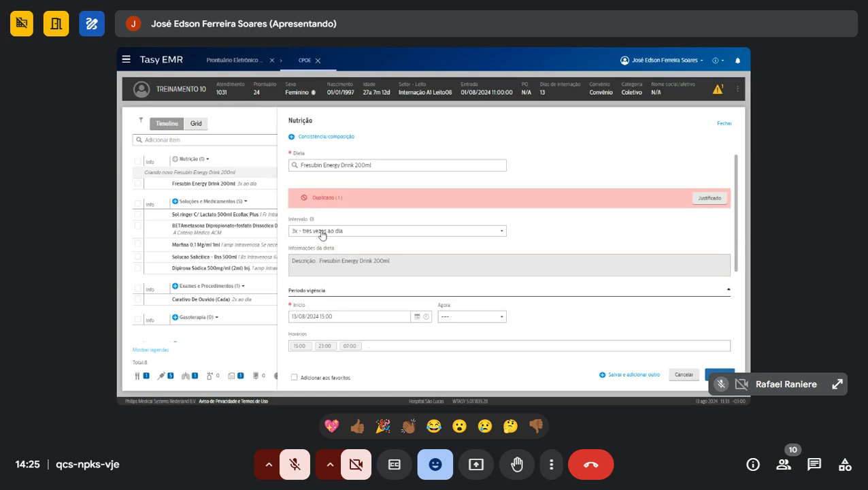
pyautogui.click(320, 231)
pyautogui.scroll(5, 374, 287)
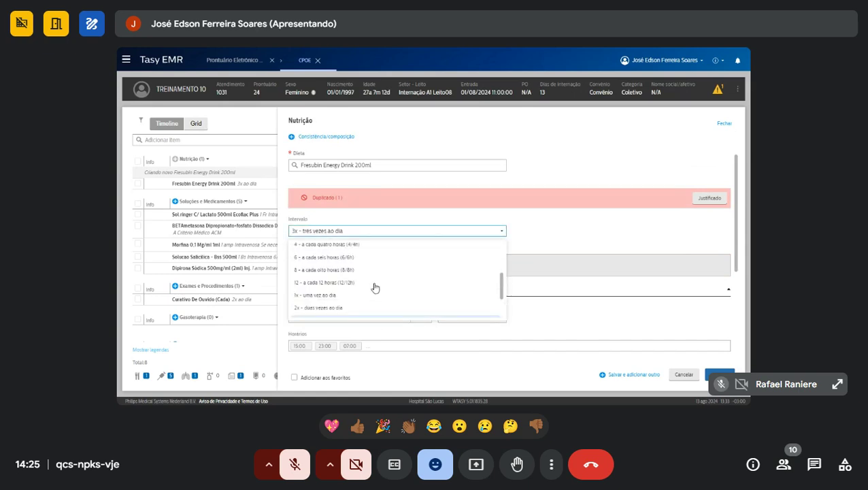
pyautogui.scroll(-5, 393, 285)
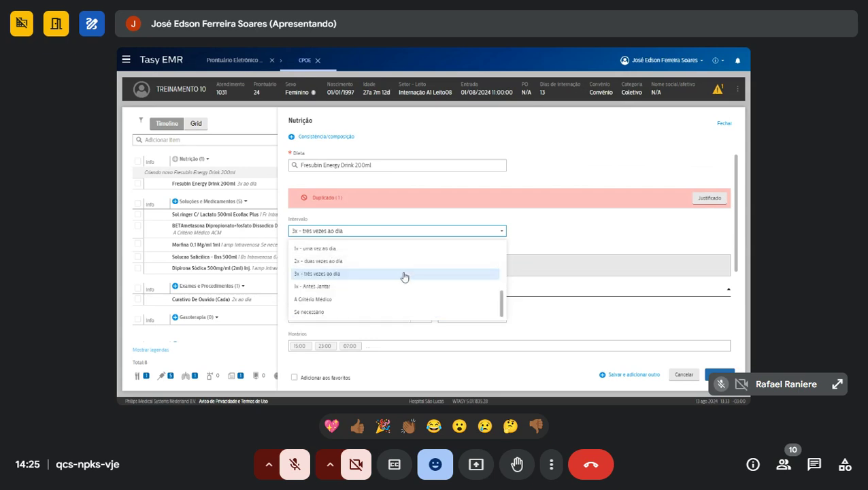
pyautogui.click(340, 249)
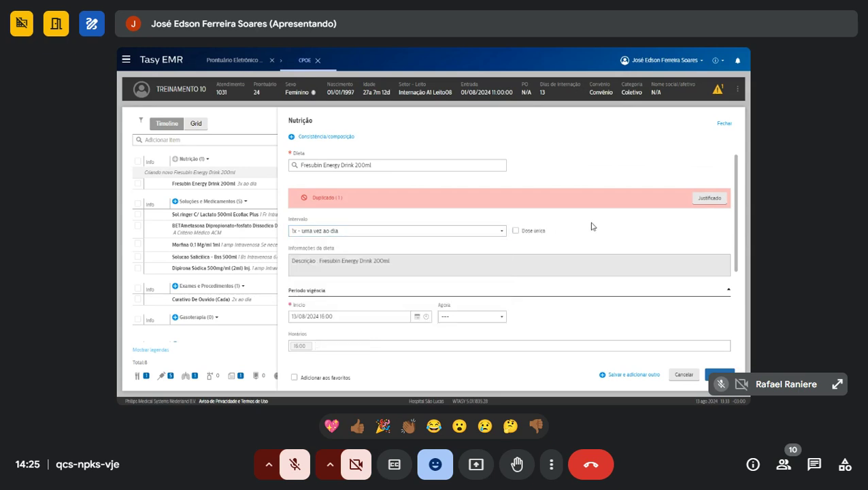
# - Review the diet's available interval options and leave the selection as it is
pyautogui.scroll(-3, 591, 227)
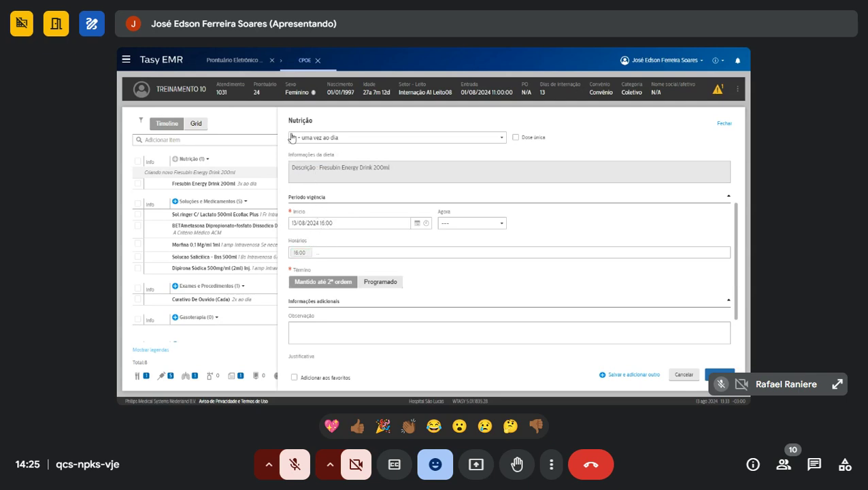
pyautogui.click(317, 139)
pyautogui.scroll(1, 348, 194)
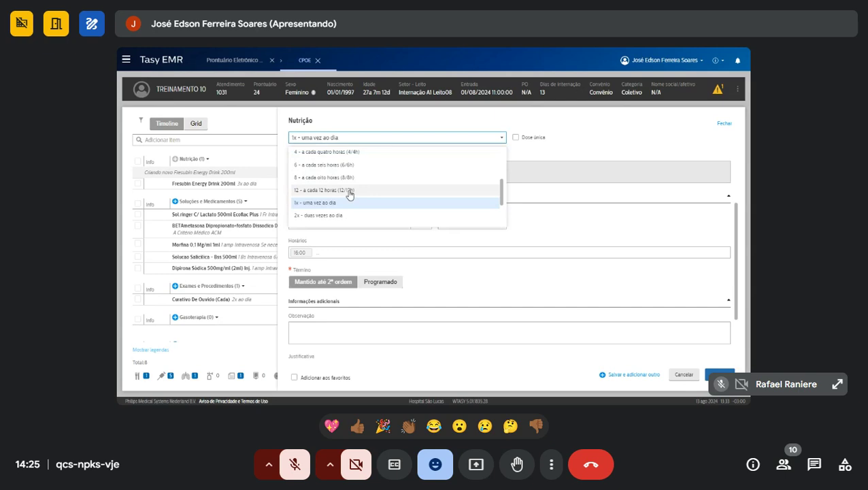
pyautogui.click(584, 168)
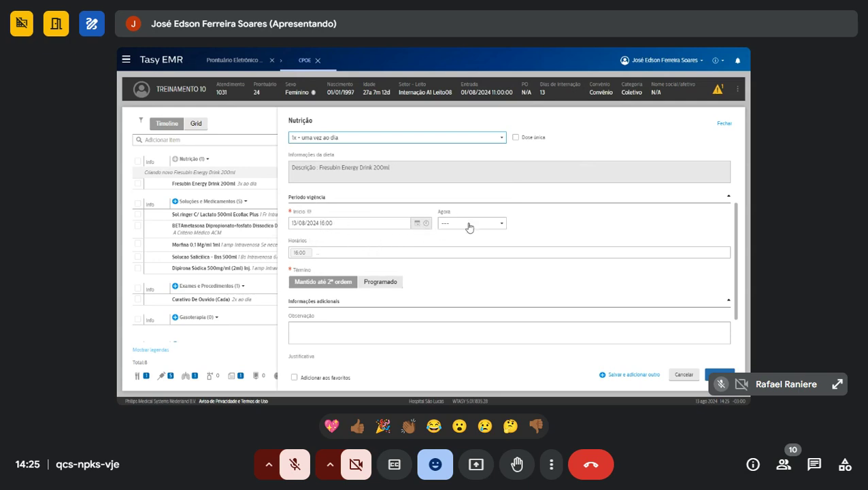
# - Review the Fresubin diet's start date and time and the immediate-start (Agora) options, leaving them as they are
pyautogui.click(370, 222)
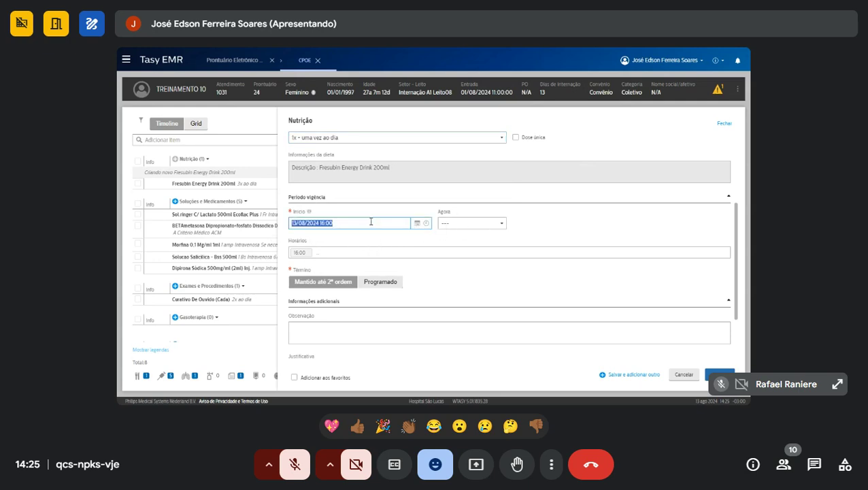
pyautogui.click(457, 223)
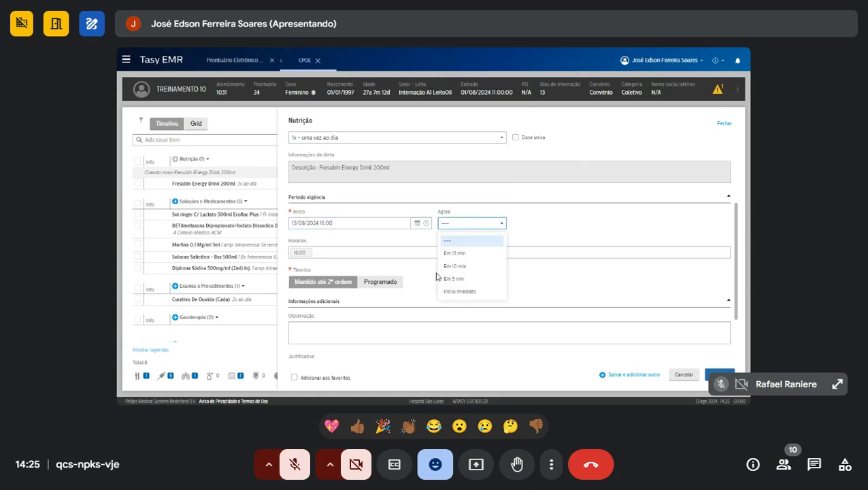
pyautogui.click(369, 243)
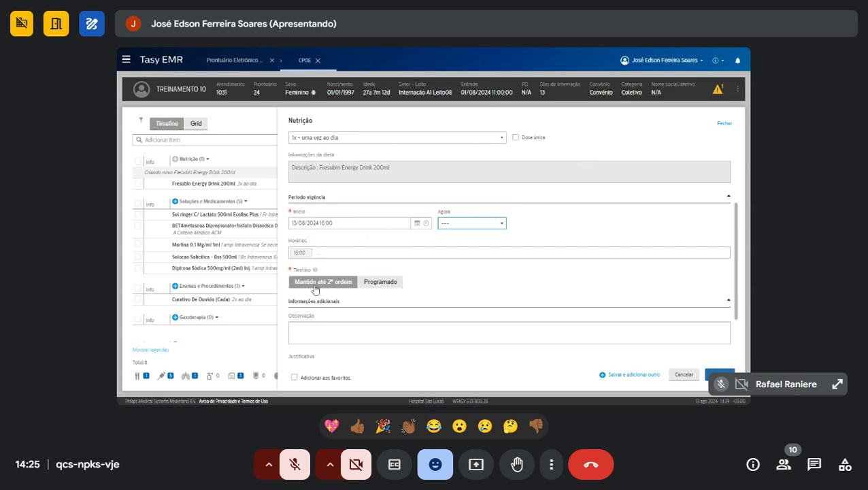
pyautogui.click(293, 223)
pyautogui.click(293, 222)
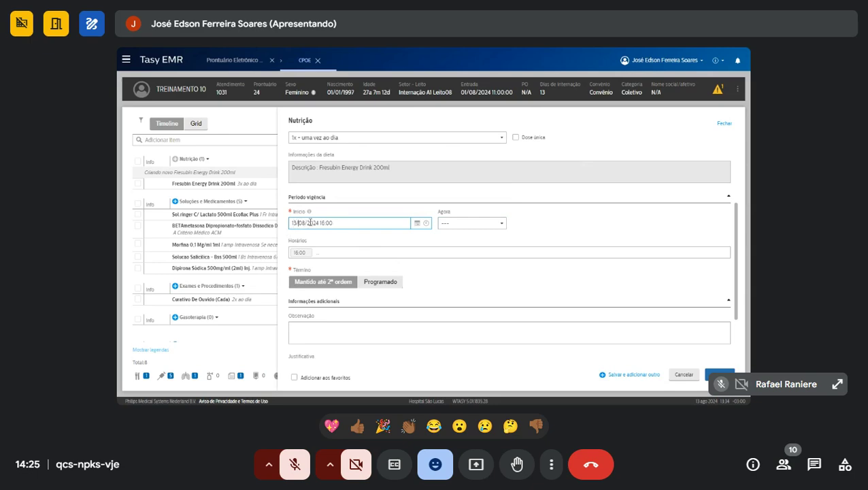
pyautogui.moveTo(320, 223); pyautogui.dragTo(335, 223)
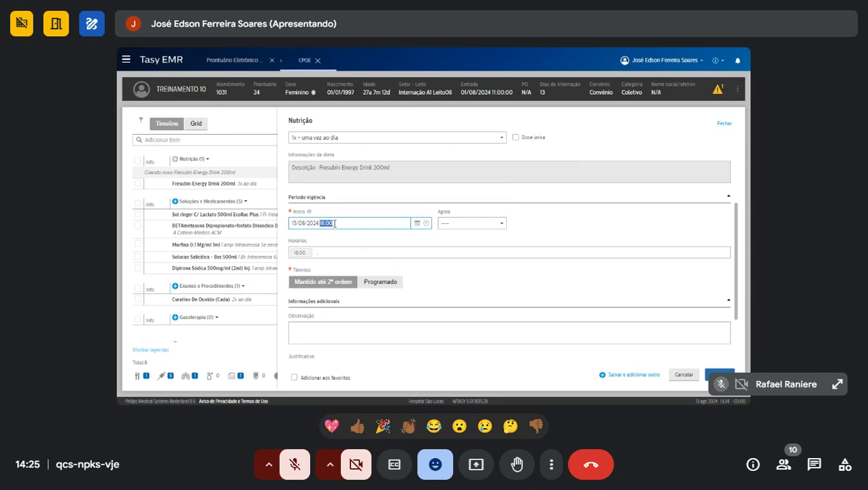
# - Try the Programado end option and its end-date calendar, and return the diet's end to "Mantido até 2ª ordem"
pyautogui.click(294, 280)
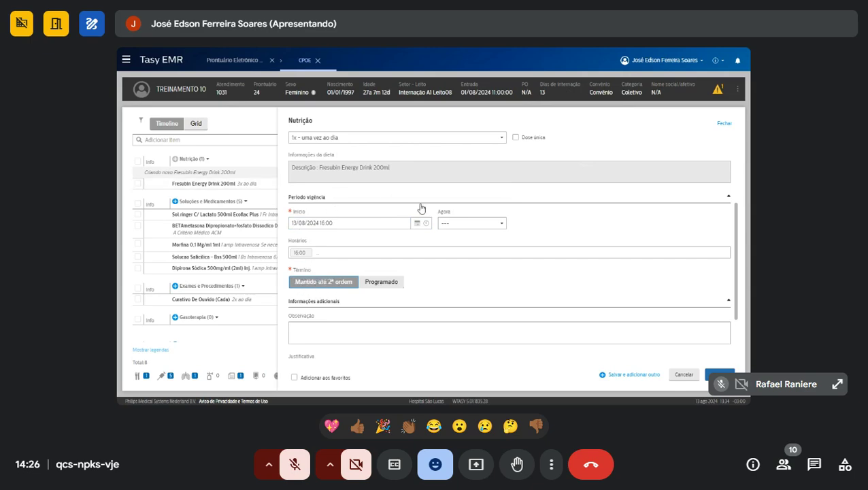
pyautogui.click(381, 283)
pyautogui.scroll(-1, 517, 229)
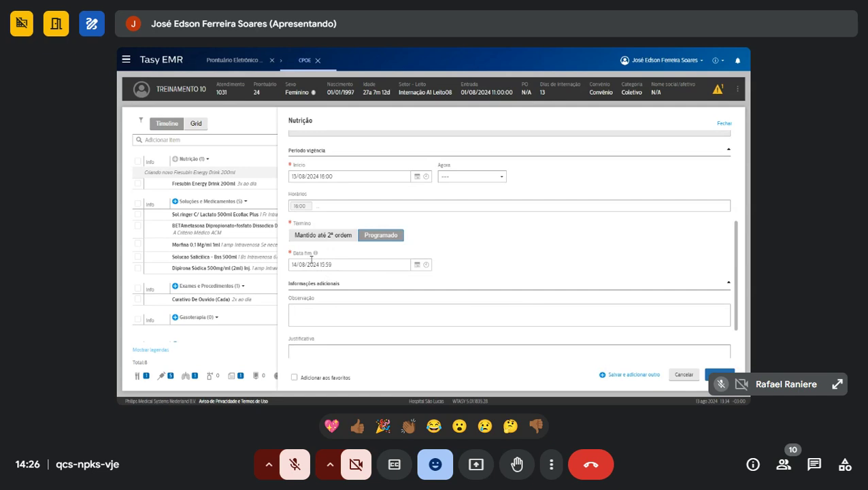
pyautogui.click(343, 264)
pyautogui.click(418, 264)
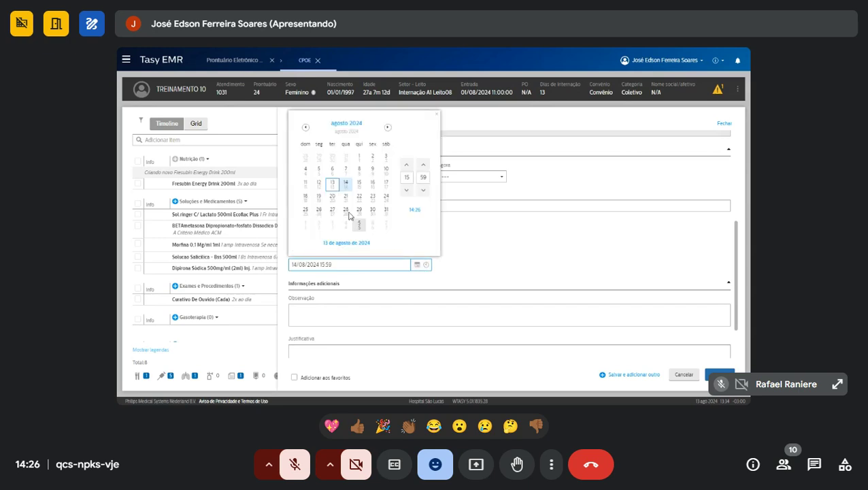
pyautogui.click(501, 251)
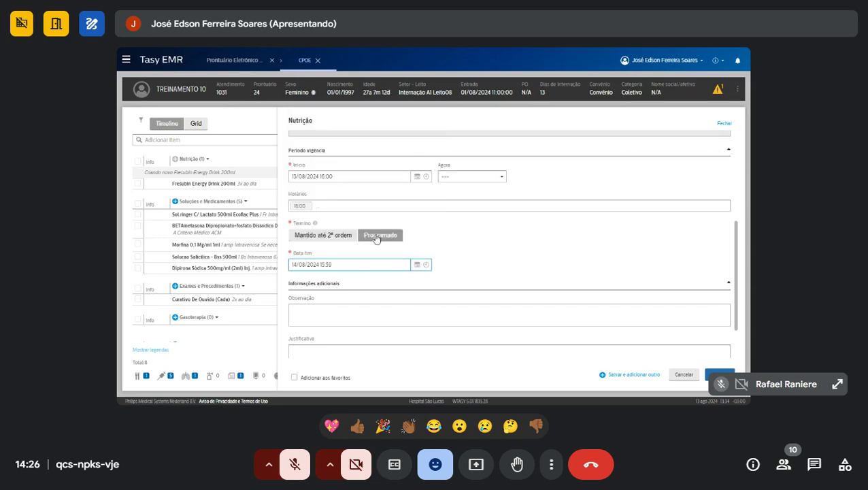
pyautogui.click(315, 236)
# - Leave the diet's Observação and Justificativa fields blank and save the Fresubin nutrition item
pyautogui.scroll(-1, 422, 262)
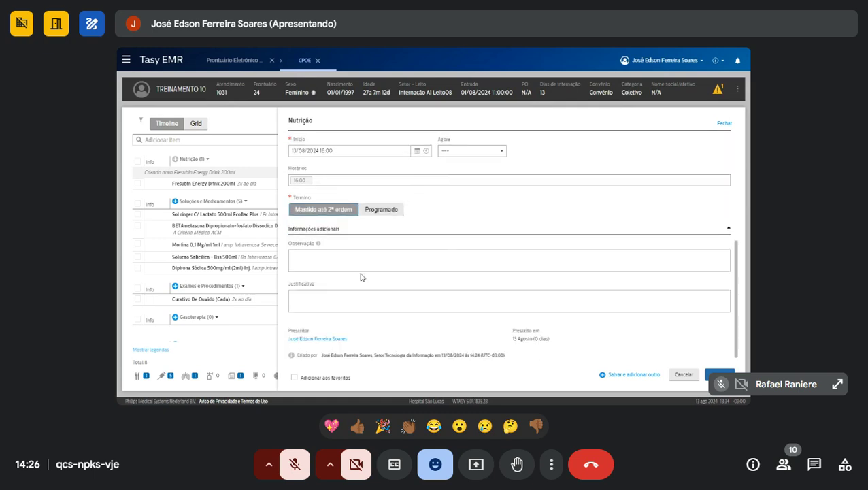
pyautogui.click(326, 260)
pyautogui.click(321, 302)
pyautogui.click(326, 260)
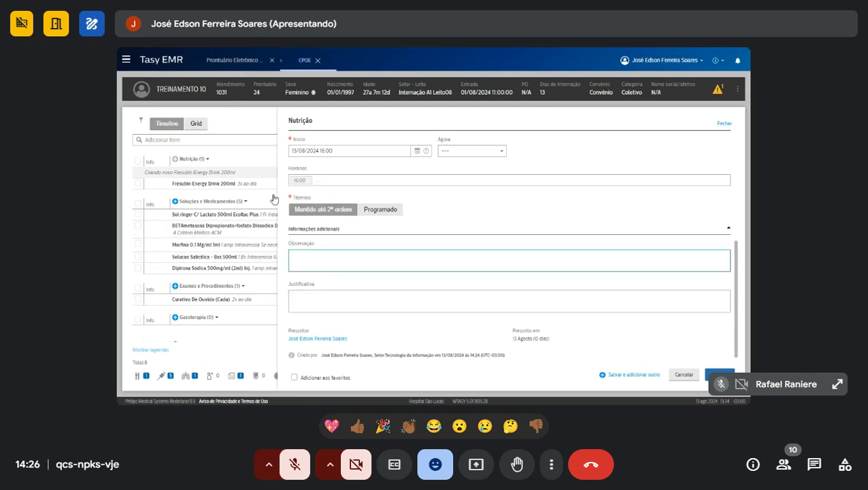
pyautogui.moveTo(294, 283); pyautogui.dragTo(310, 283)
pyautogui.click(323, 305)
pyautogui.click(298, 301)
pyautogui.click(711, 372)
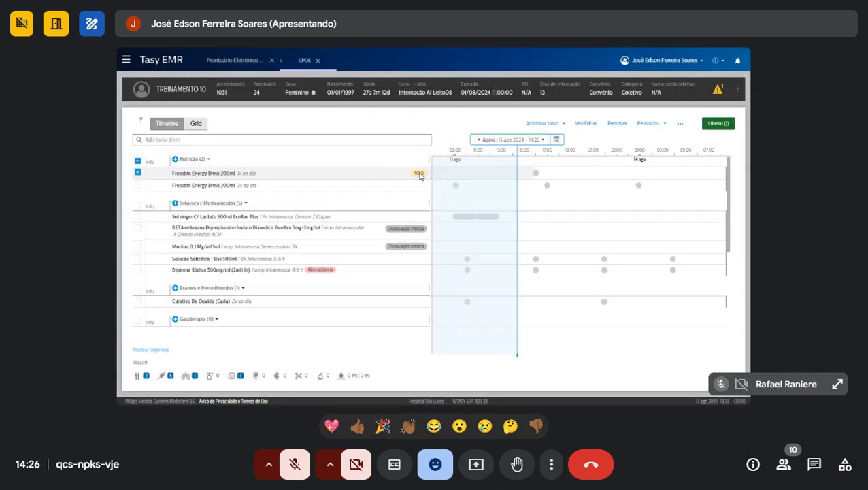
# - Look at the new Fresubin entry and its neighbouring items in the prescription timeline
pyautogui.moveTo(420, 176)
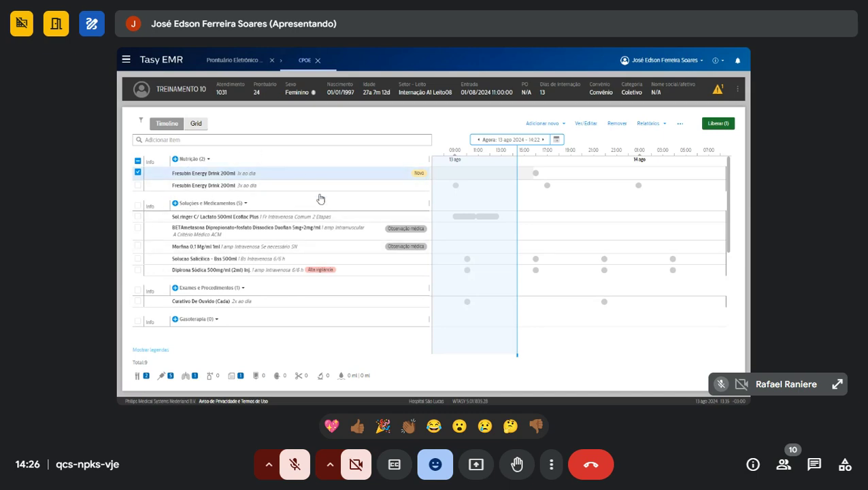
pyautogui.moveTo(185, 218); pyautogui.dragTo(269, 171)
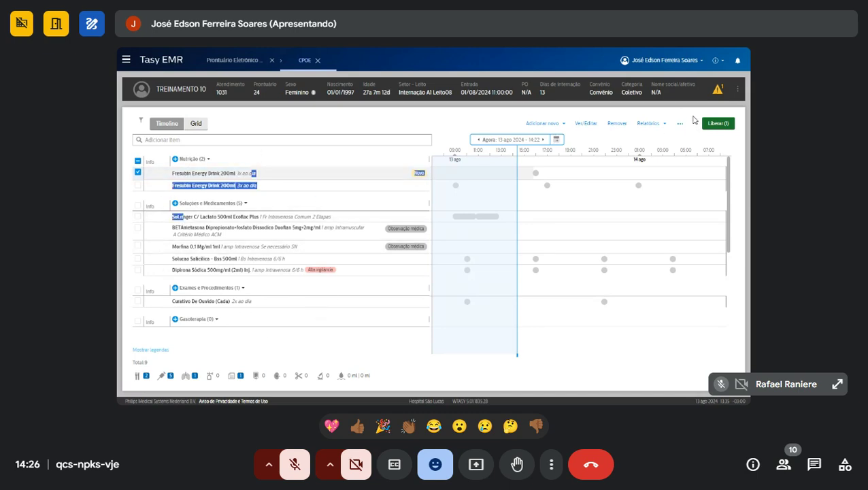
pyautogui.click(693, 119)
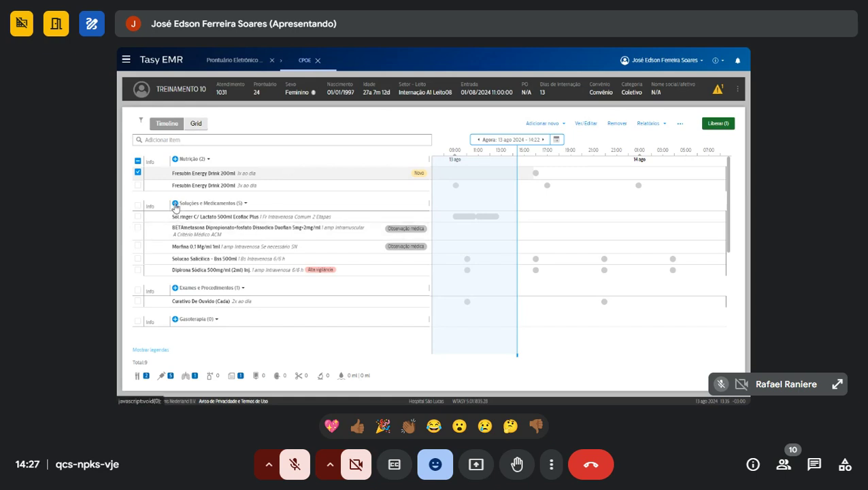
# - Start a new Soluções e Medicamentos item with Sol.ringer C/ Lactato 500ml Ecoflac Plus, keeping the Intravenosa route
pyautogui.click(446, 220)
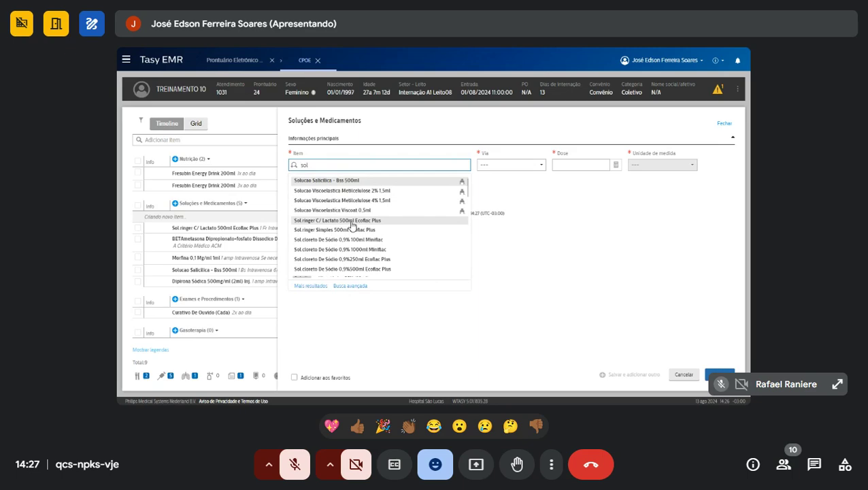
pyautogui.click(352, 221)
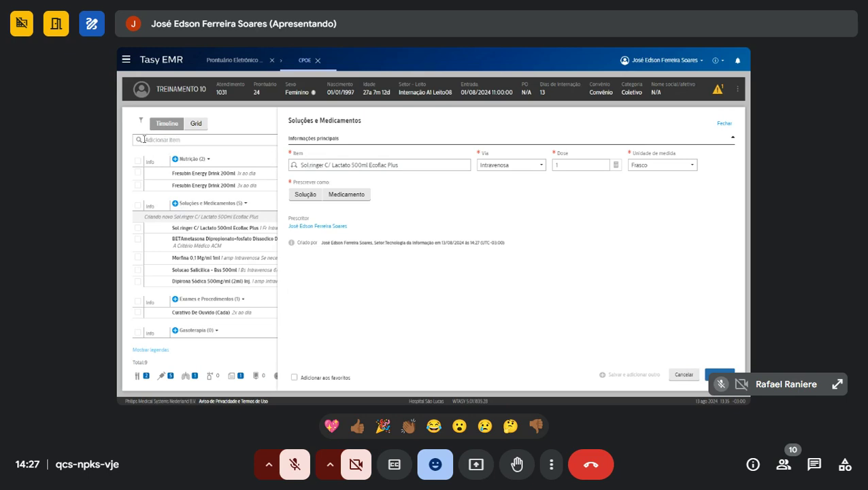
pyautogui.click(302, 165)
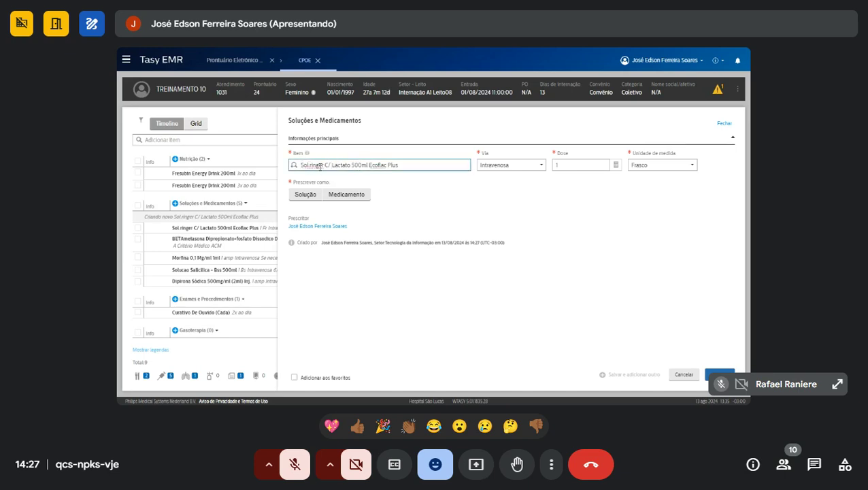
pyautogui.click(504, 171)
pyautogui.click(525, 179)
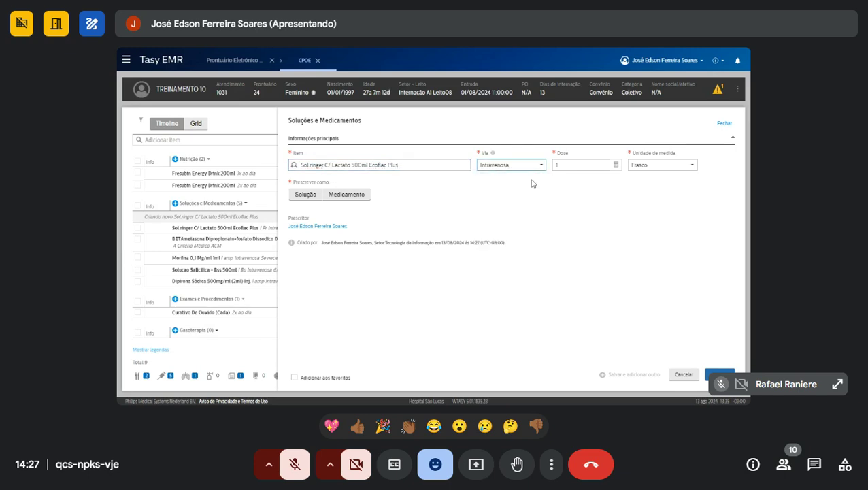
# - Set the Ringer lactate dose to 500 Mililitros and prescribe it as Solução
pyautogui.click(653, 167)
pyautogui.click(647, 209)
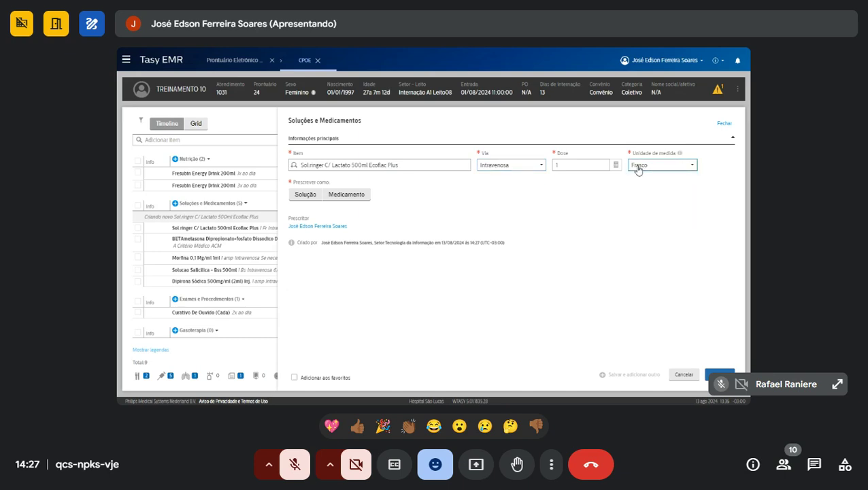
pyautogui.click(637, 208)
pyautogui.click(306, 195)
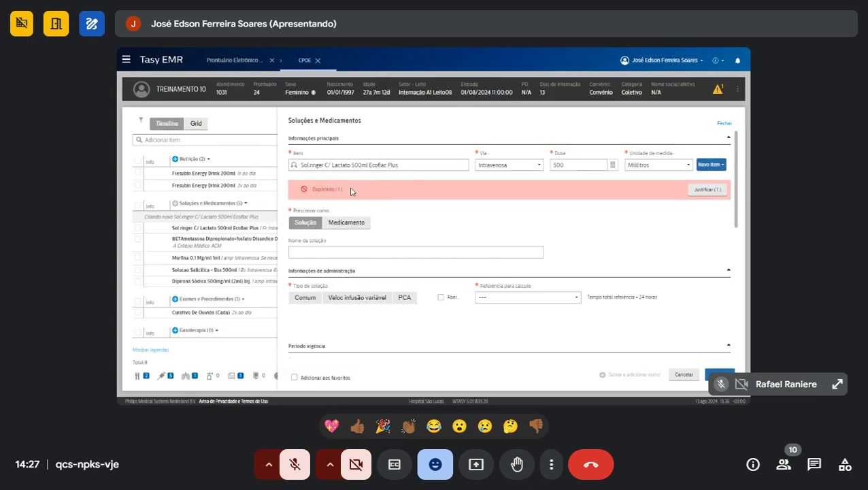
# - Enter and confirm a justification for the duplicate Ringer lactate item
pyautogui.click(700, 189)
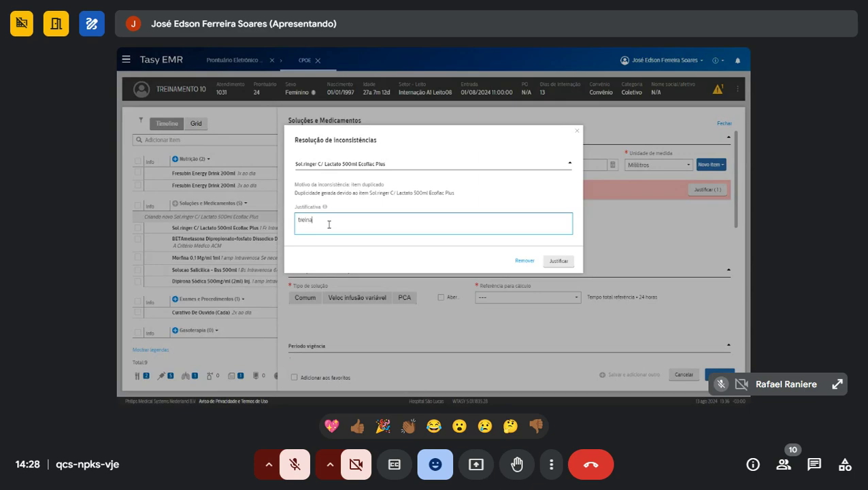
pyautogui.press('BackSpace')
pyautogui.press('BackSpace')
pyautogui.press('BackSpace')
pyautogui.press('BackSpace')
pyautogui.press('BackSpace')
pyautogui.press('BackSpace')
pyautogui.press('BackSpace')
pyautogui.press('BackSpace')
pyautogui.press('BackSpace')
pyautogui.press('BackSpace')
pyautogui.press('BackSpace')
pyautogui.click(561, 261)
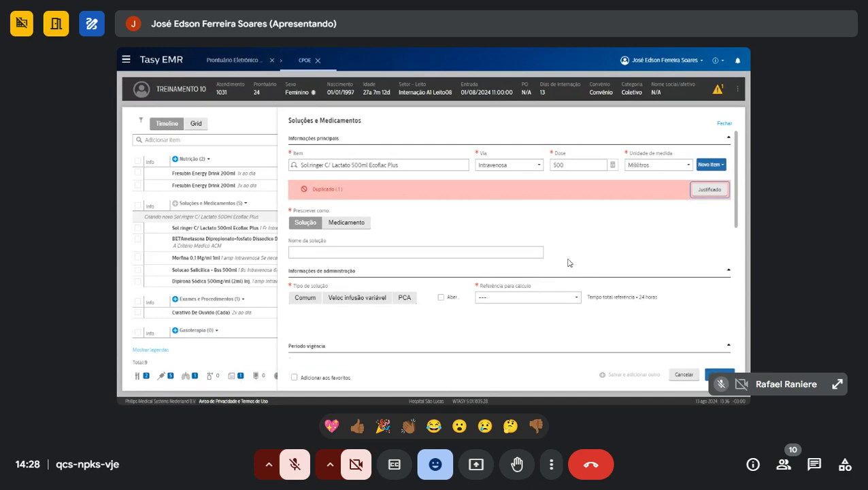
# - Review the additional item types, try a Diluente line with the search "so", and remove that line
pyautogui.click(720, 167)
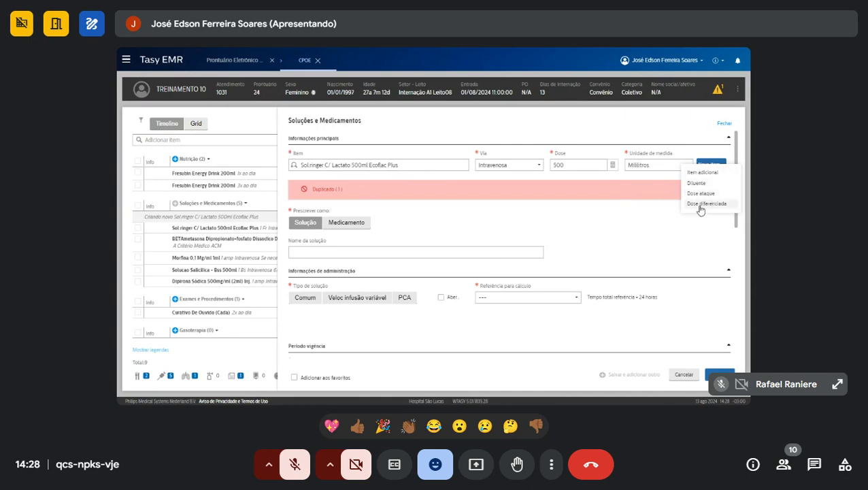
pyautogui.click(715, 166)
pyautogui.click(709, 168)
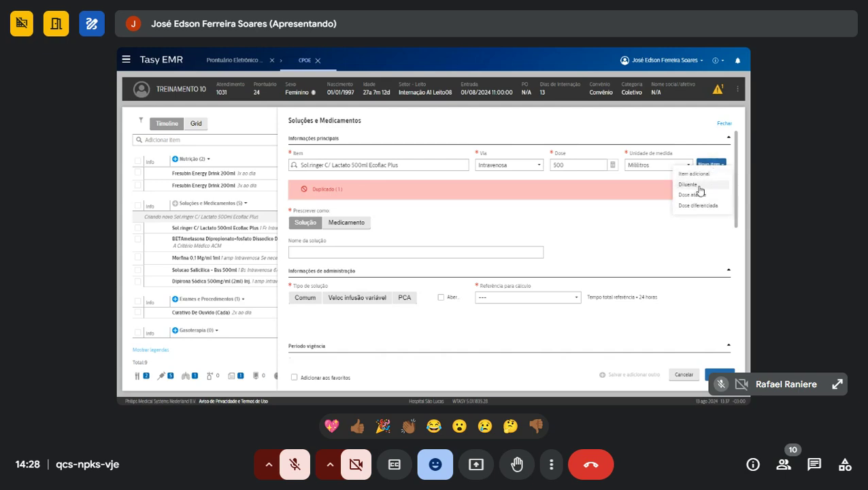
pyautogui.click(688, 184)
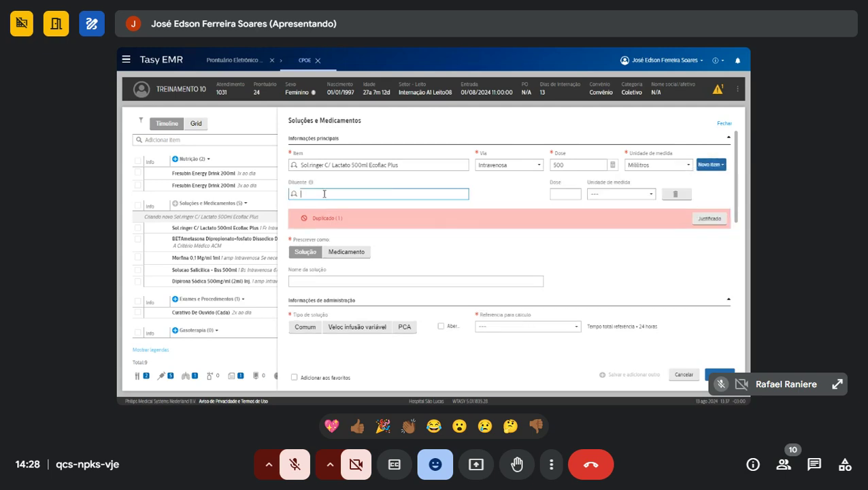
pyautogui.write('so')
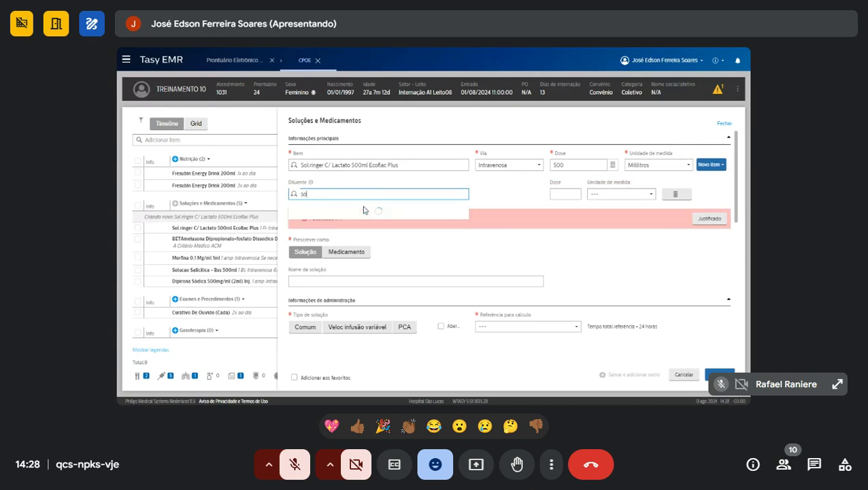
pyautogui.click(485, 194)
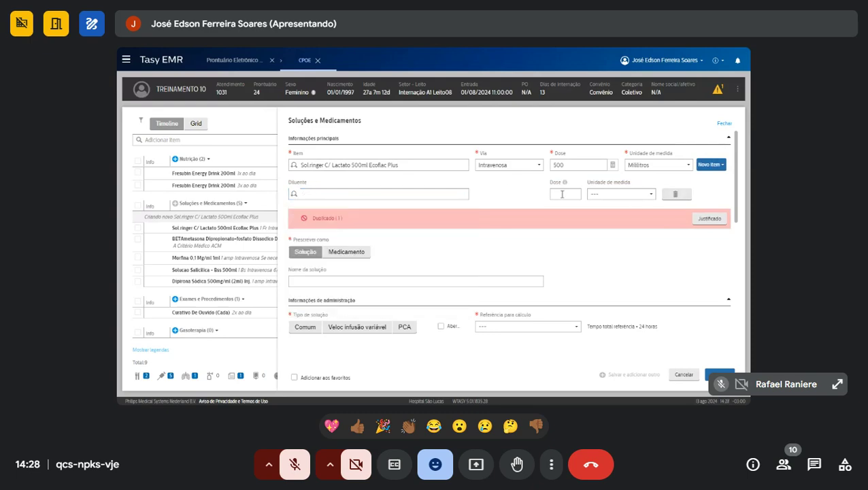
pyautogui.click(683, 195)
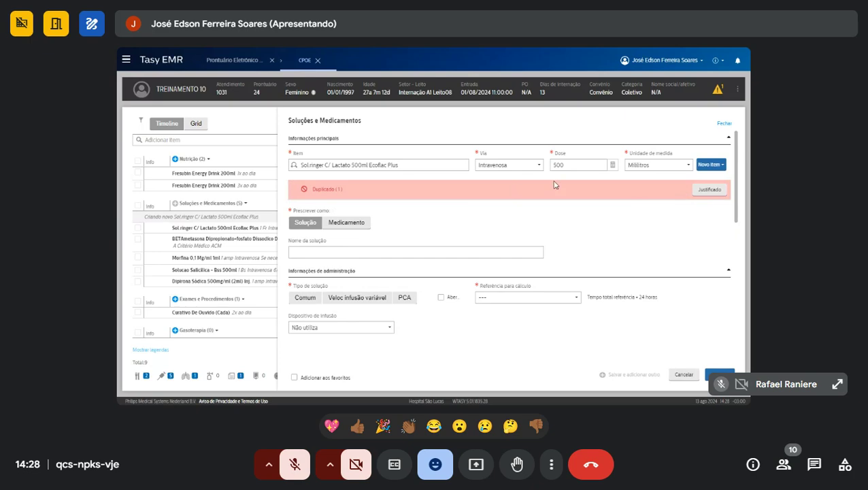
# - Leave the solution name blank and set the solution type to "Veloc infusão variável"
pyautogui.scroll(-1, 422, 229)
pyautogui.click(300, 203)
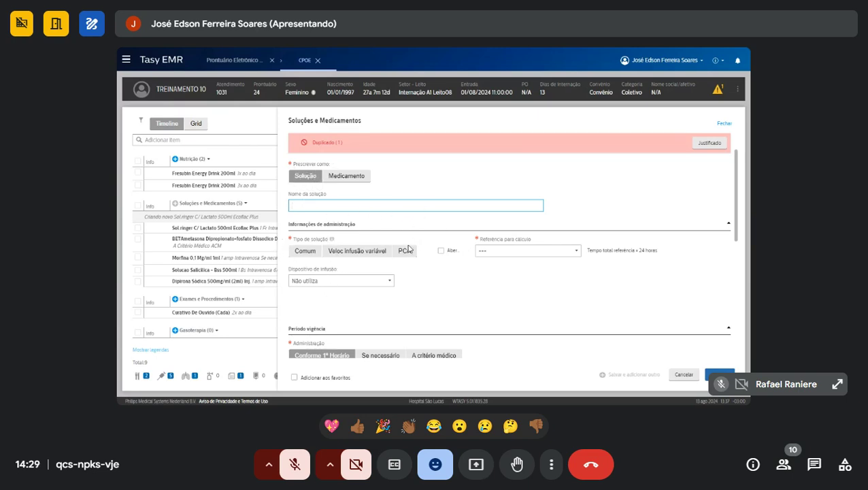
pyautogui.scroll(-1, 338, 248)
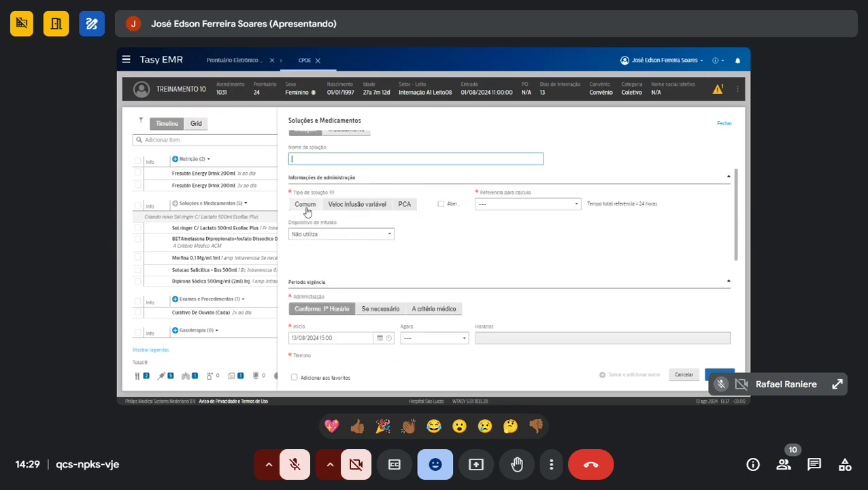
pyautogui.moveTo(304, 192); pyautogui.dragTo(327, 193)
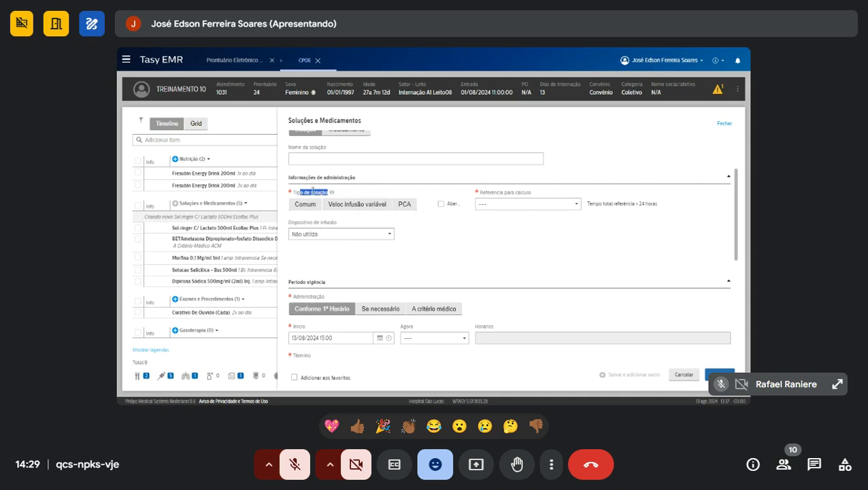
pyautogui.click(382, 216)
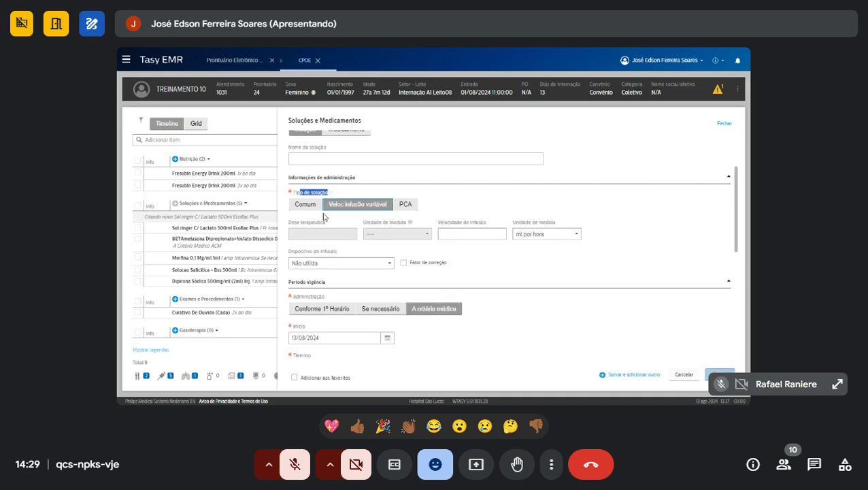
pyautogui.click(476, 201)
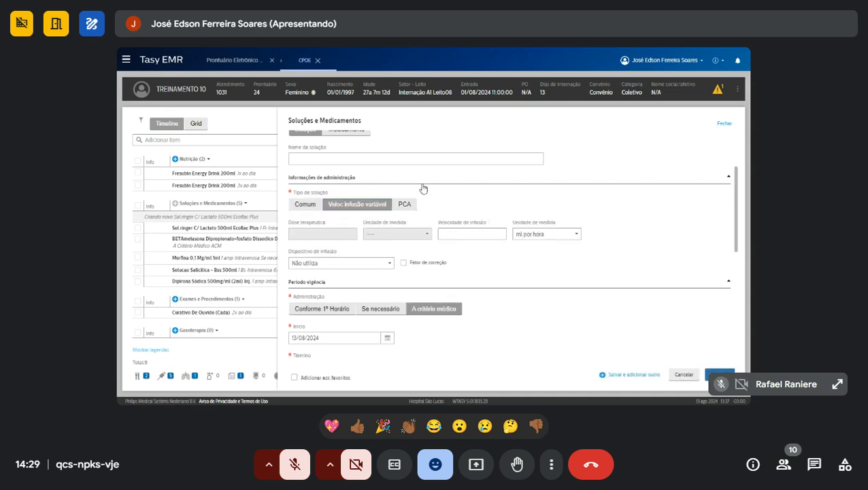
# - Set the solution's infusion speed to 2 ml por hora
pyautogui.click(457, 233)
pyautogui.click(542, 268)
pyautogui.scroll(-1, 552, 255)
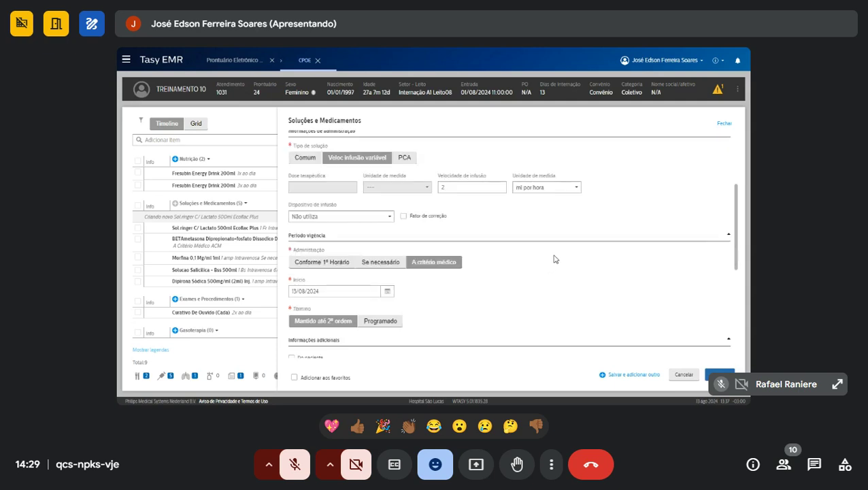
# - Go through the administration options for the Ringer lactate solution and set it to "Conforme 1º Horário"
pyautogui.click(327, 264)
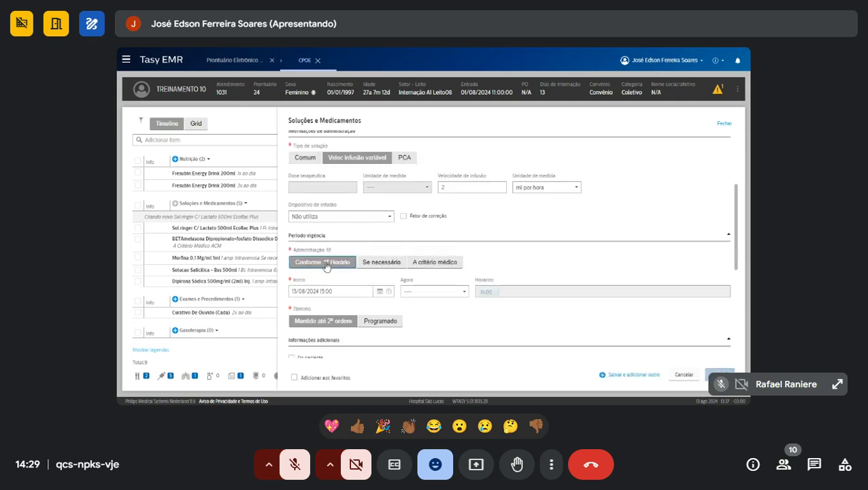
pyautogui.click(367, 264)
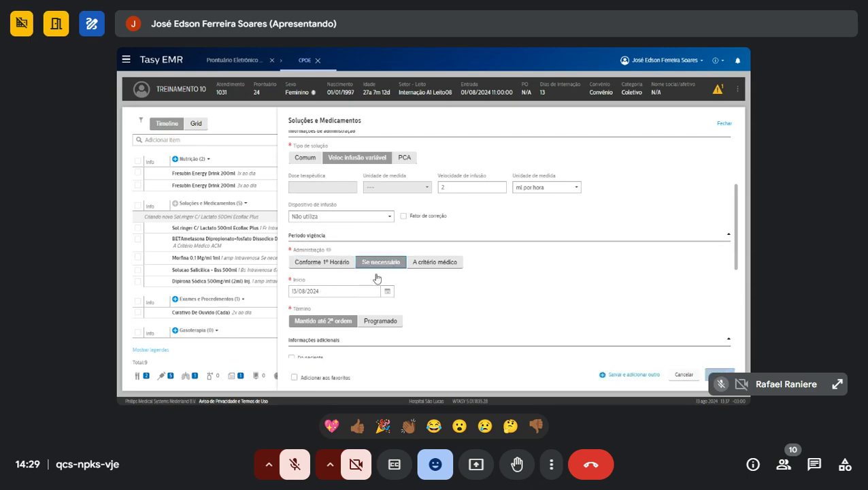
pyautogui.click(438, 263)
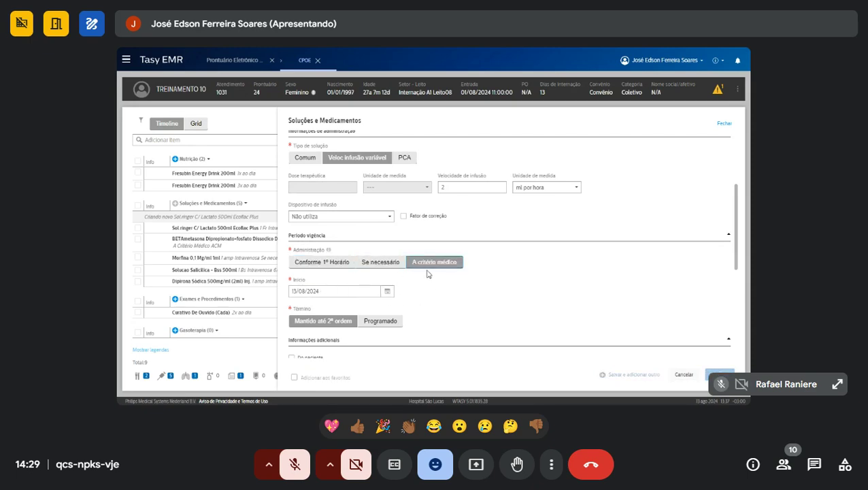
pyautogui.click(303, 266)
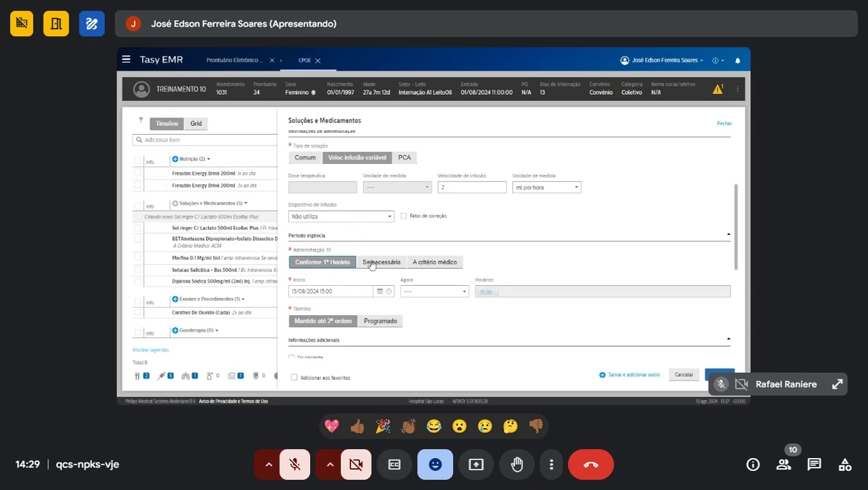
# - Try the "Do paciente" option, enter 5 expected days of use, and save the Ringer lactate solution
pyautogui.scroll(-1, 442, 255)
pyautogui.scroll(-3, 353, 284)
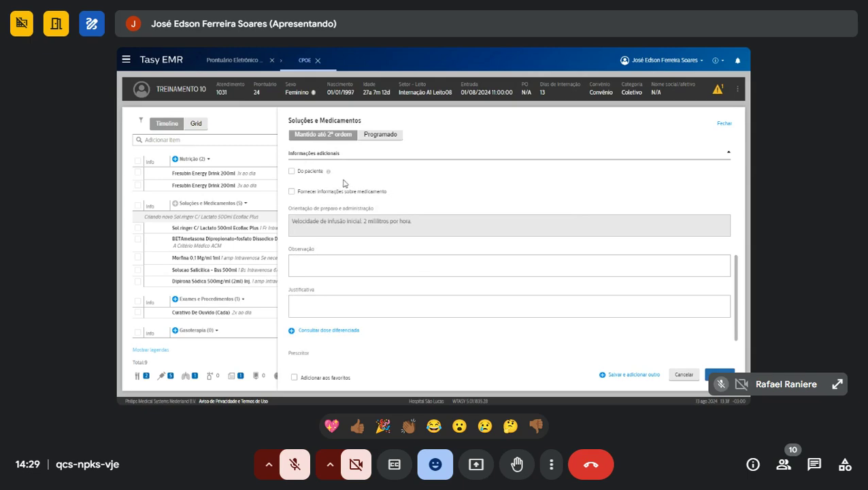
pyautogui.scroll(2, 343, 182)
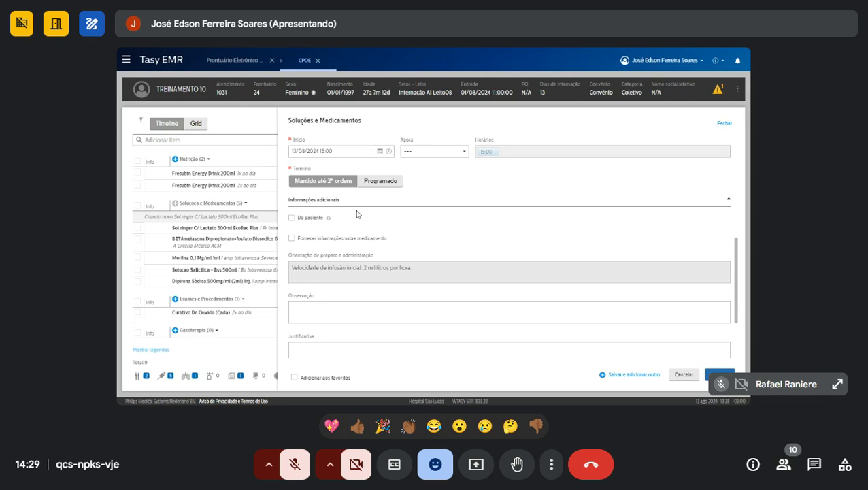
pyautogui.click(302, 219)
pyautogui.click(296, 221)
pyautogui.click(302, 222)
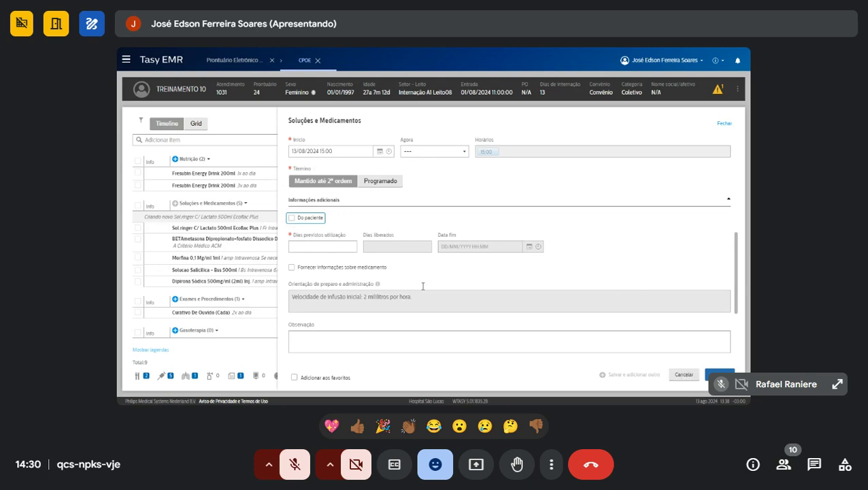
pyautogui.click(353, 246)
pyautogui.write('5')
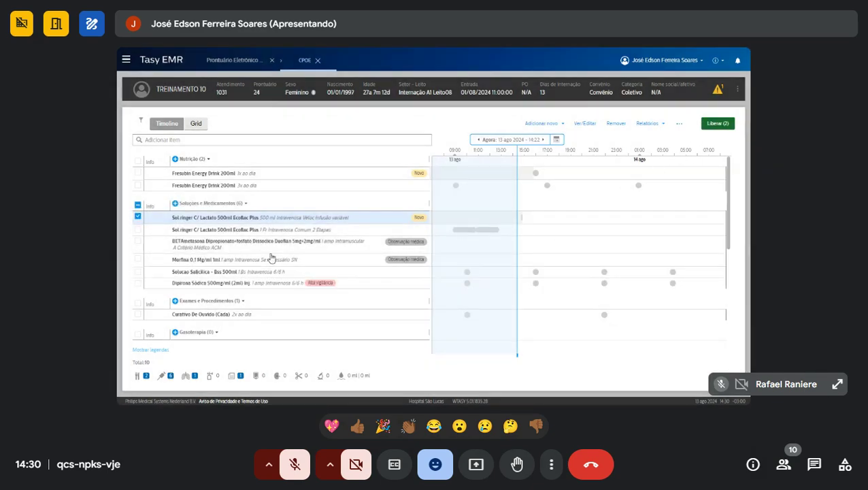
# - Add a new solutions and medications item, searching "dip" and choosing DipiRONA 500MG/ML Gotas FR 10ML
pyautogui.click(175, 204)
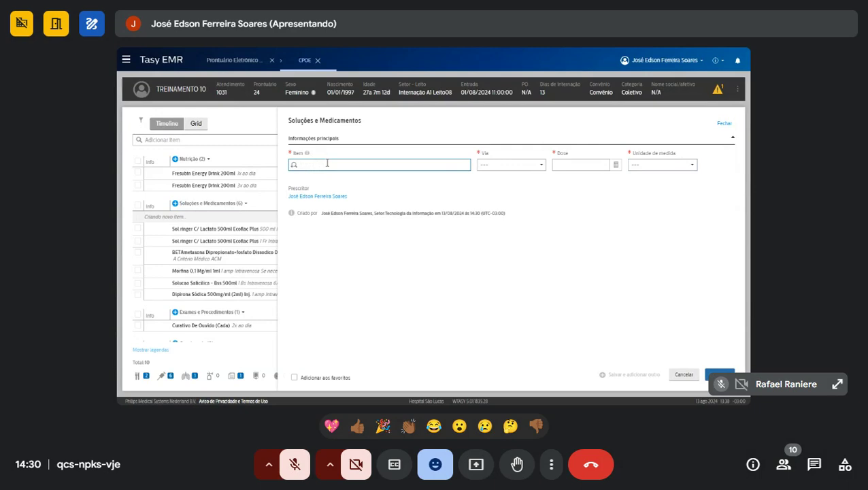
pyautogui.write('dip')
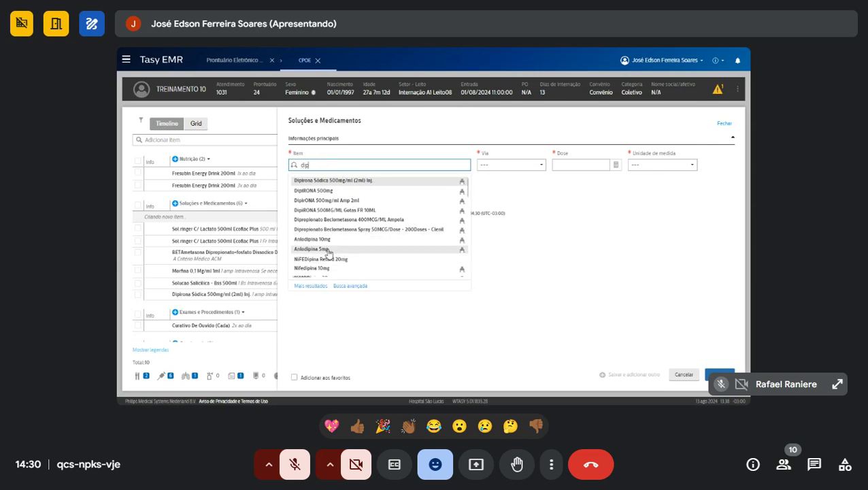
pyautogui.click(331, 210)
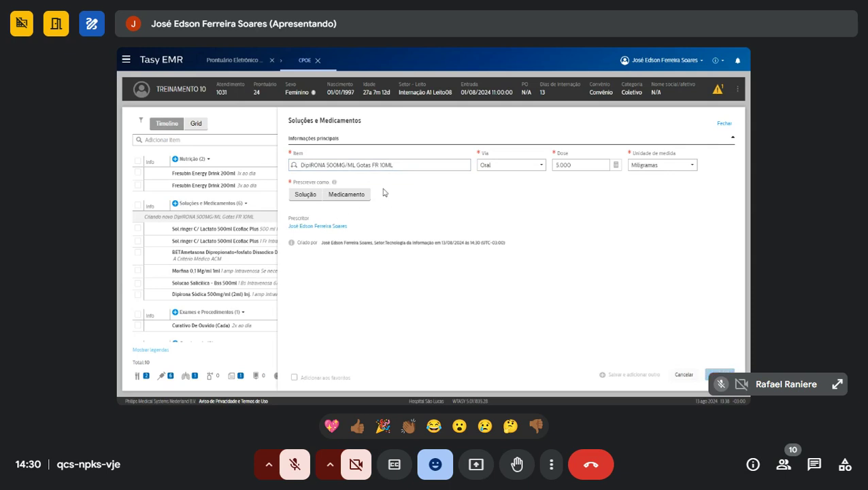
# - Set the dipyrone dose to 10 with Gotas as the unit of measure, leaving the route as Oral
pyautogui.click(487, 166)
pyautogui.click(577, 177)
pyautogui.press('Tab')
pyautogui.press('Tab')
pyautogui.hotkey('alt', 'Down')
pyautogui.press('Escape')
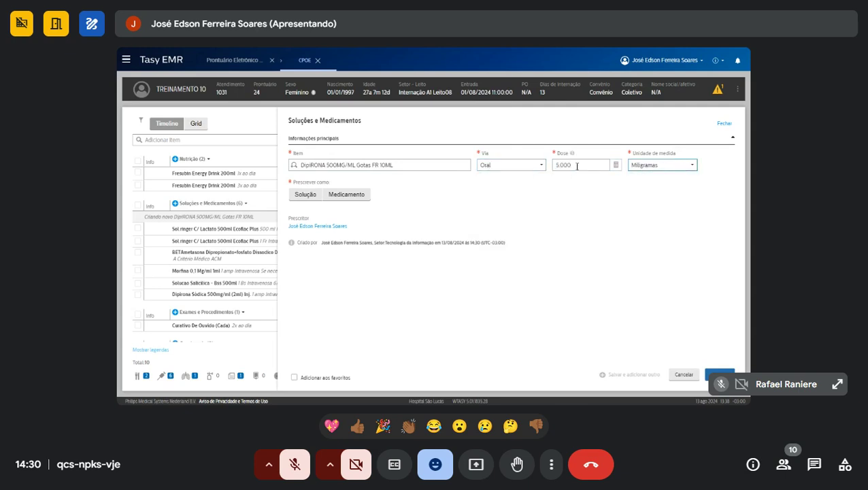
pyautogui.click(655, 166)
pyautogui.click(639, 199)
pyautogui.click(591, 163)
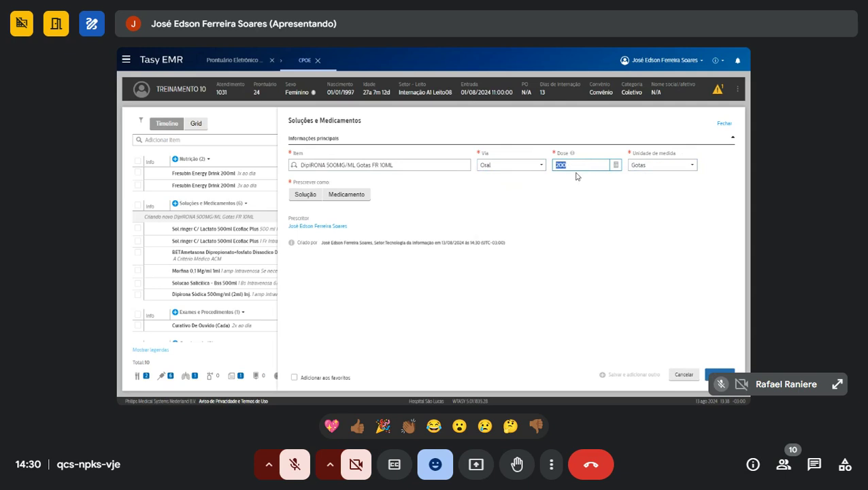
pyautogui.write('10')
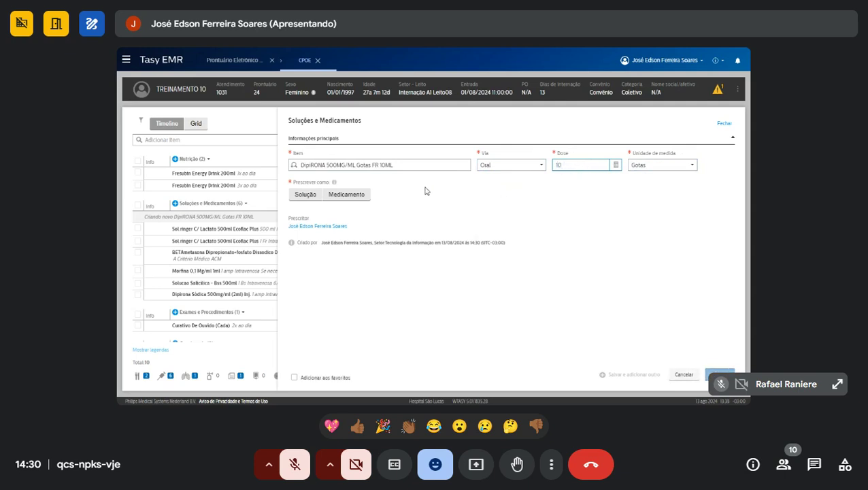
# - Prescribe the dipyrone as Medicamento with the interval "3 - a cada três horas (3/3h)"
pyautogui.click(350, 196)
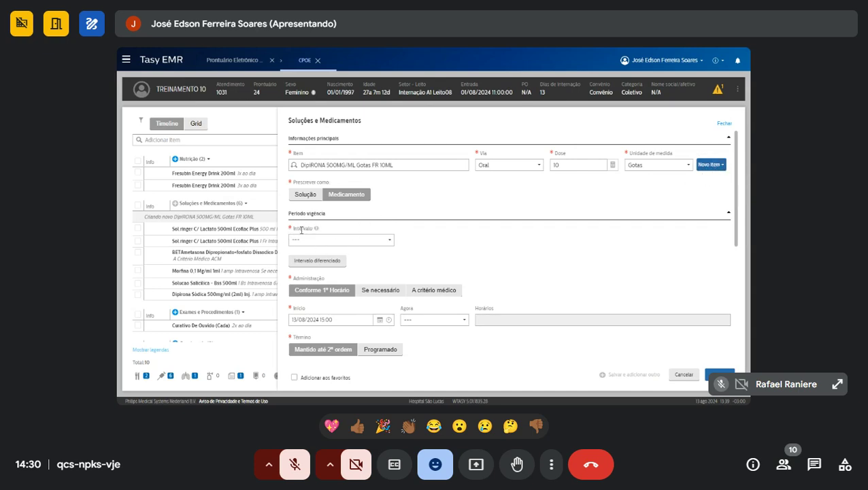
pyautogui.click(344, 243)
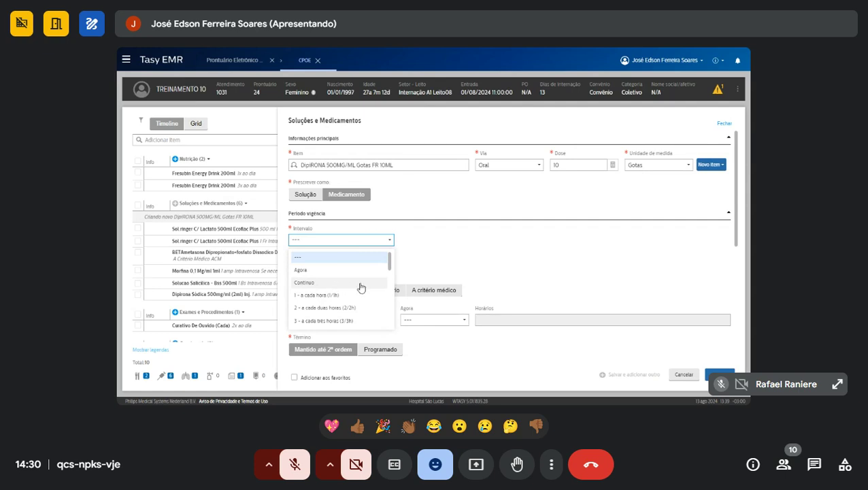
pyautogui.scroll(-5, 354, 287)
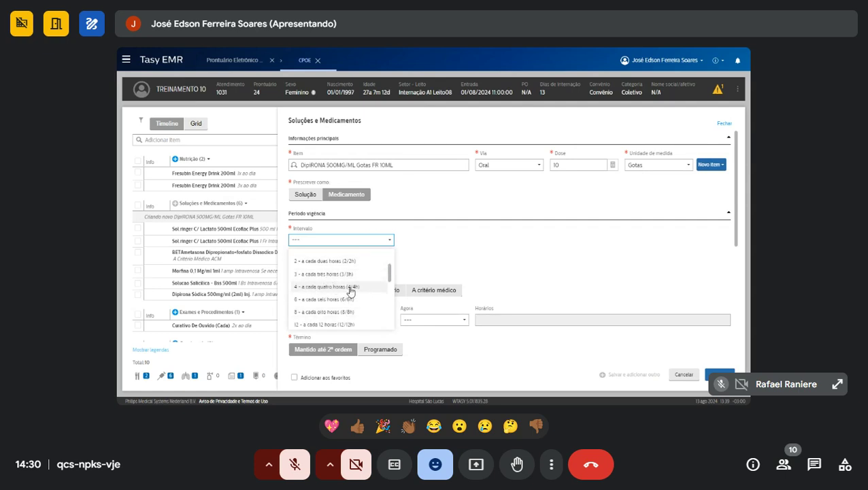
pyautogui.scroll(-3, 354, 298)
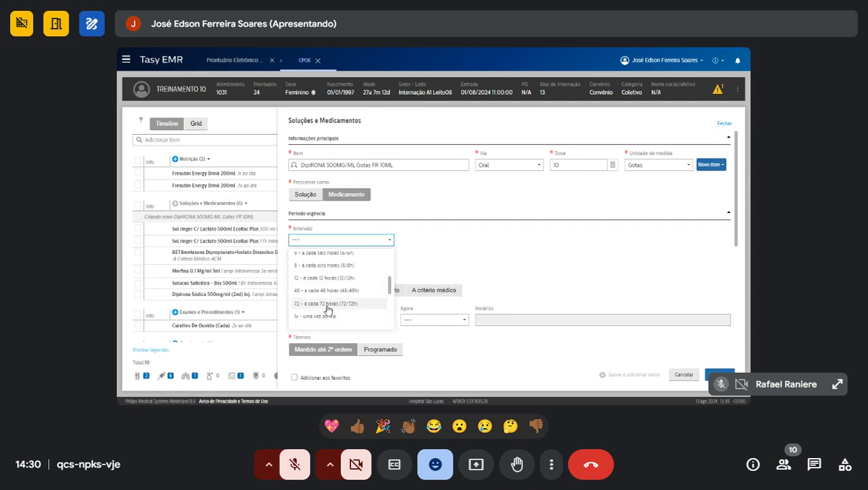
pyautogui.scroll(8, 328, 305)
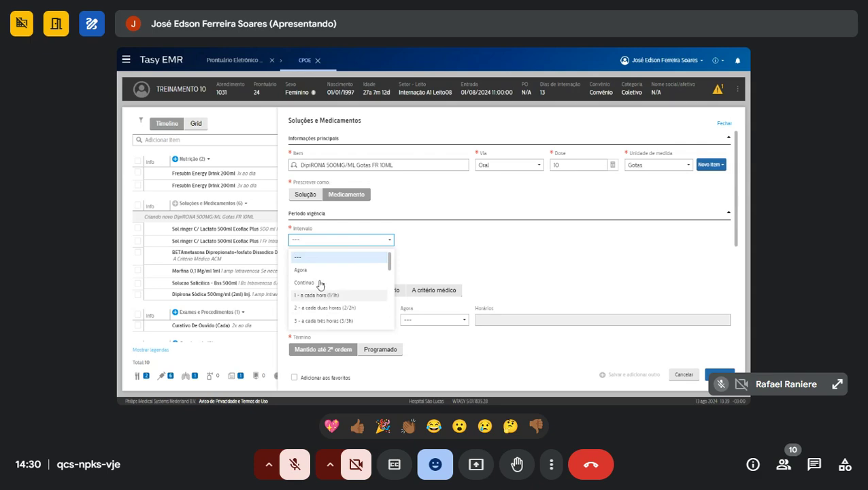
pyautogui.click(333, 321)
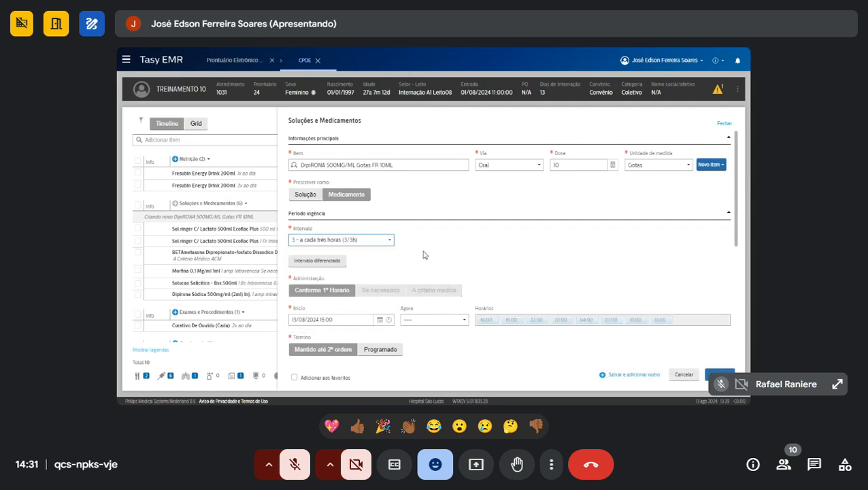
# - Keep "Conforme 1º Horário" administration and "Mantido até 2ª ordem" as the end, review the additional information, and save the dipyrone item
pyautogui.scroll(-1, 423, 255)
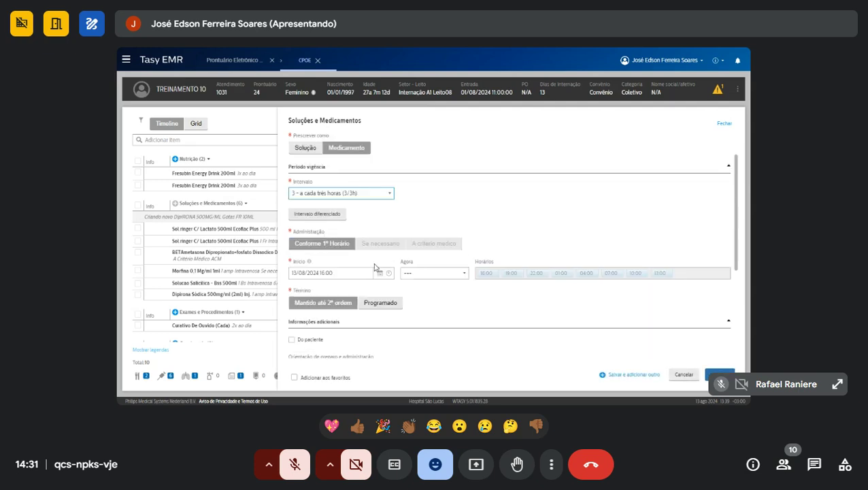
pyautogui.click(321, 249)
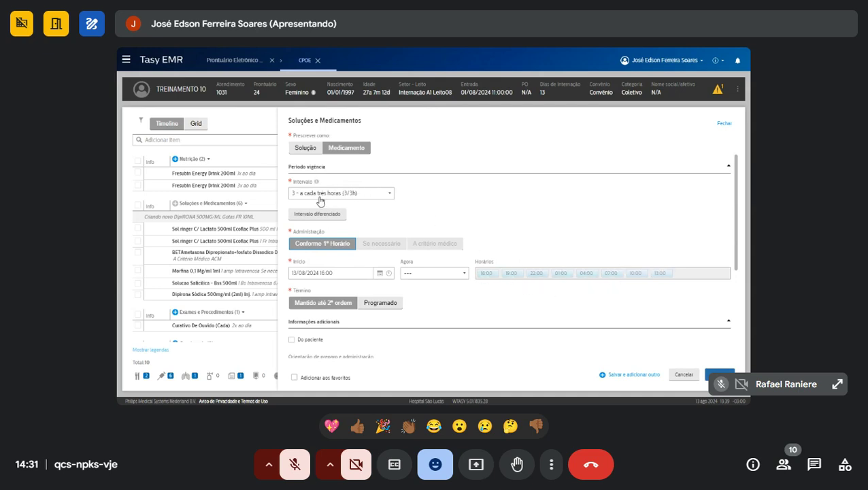
pyautogui.click(297, 304)
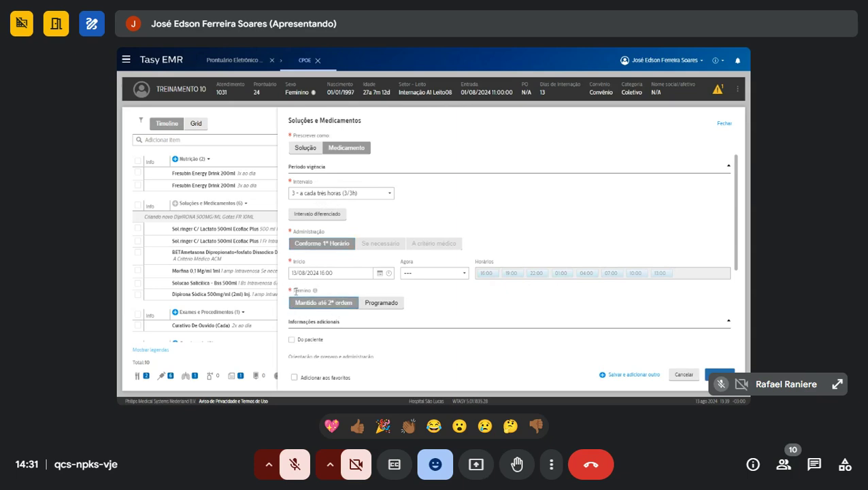
pyautogui.scroll(-1, 439, 285)
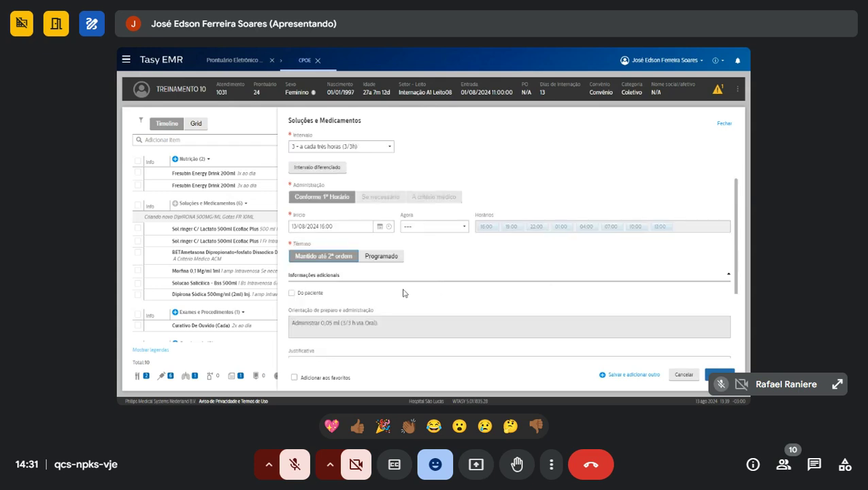
pyautogui.scroll(-1, 363, 297)
pyautogui.scroll(-1, 332, 264)
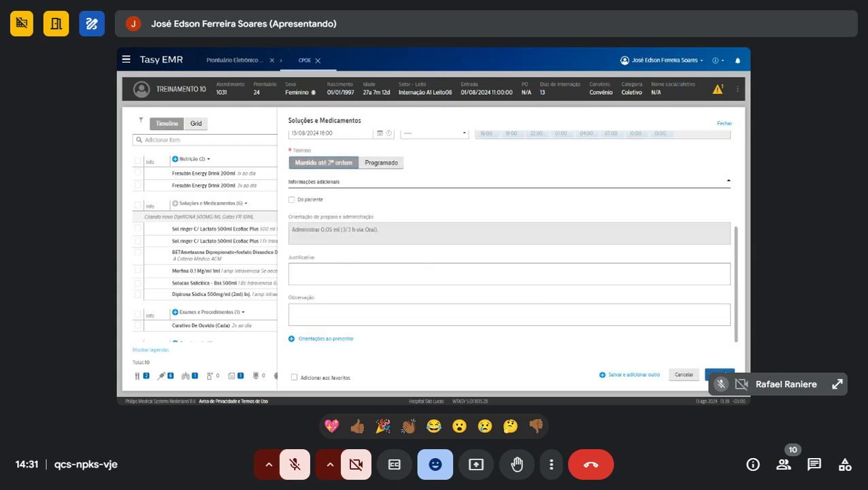
pyautogui.click(719, 374)
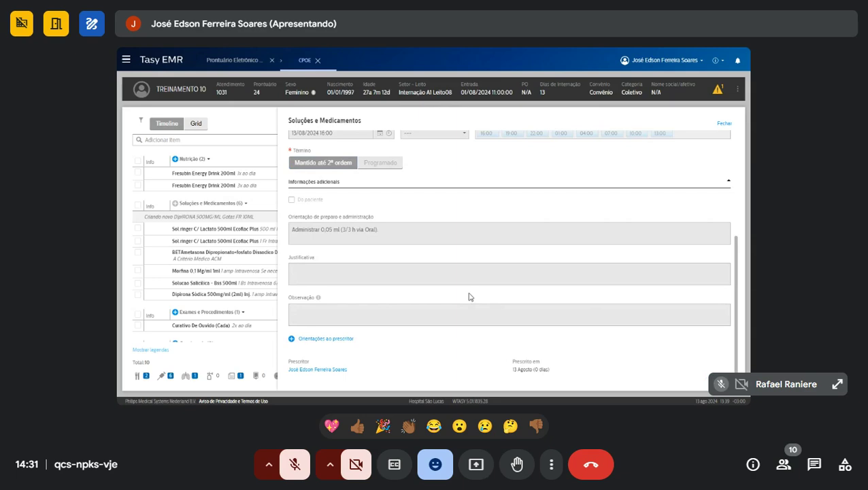
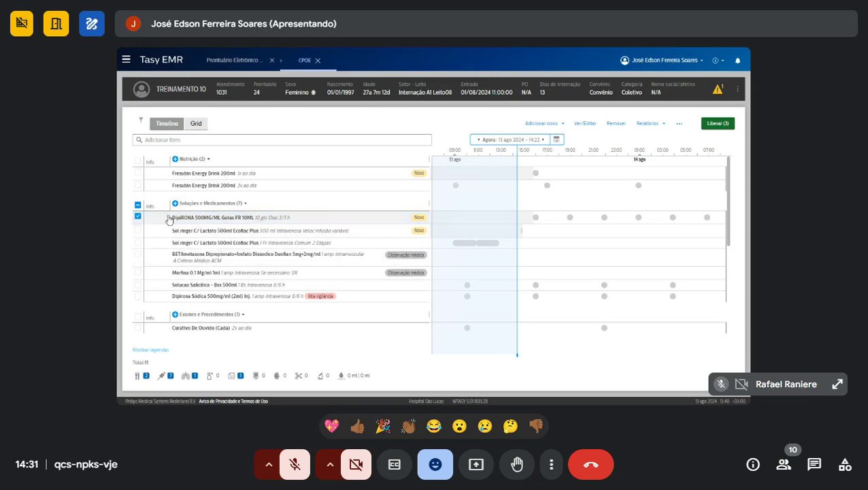
# - Start a new exams and procedures item, searching "dos" and choosing Dosagem De Ferro Em Tecido Hepático
pyautogui.scroll(-2, 524, 245)
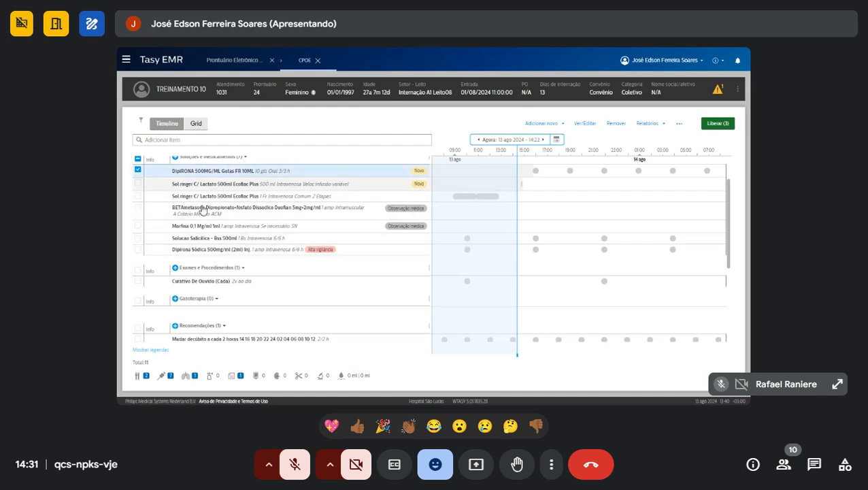
pyautogui.click(347, 294)
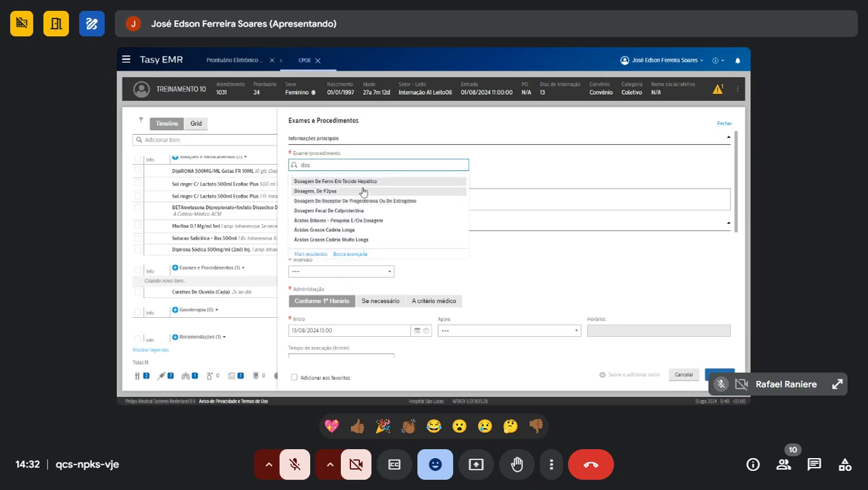
pyautogui.click(361, 188)
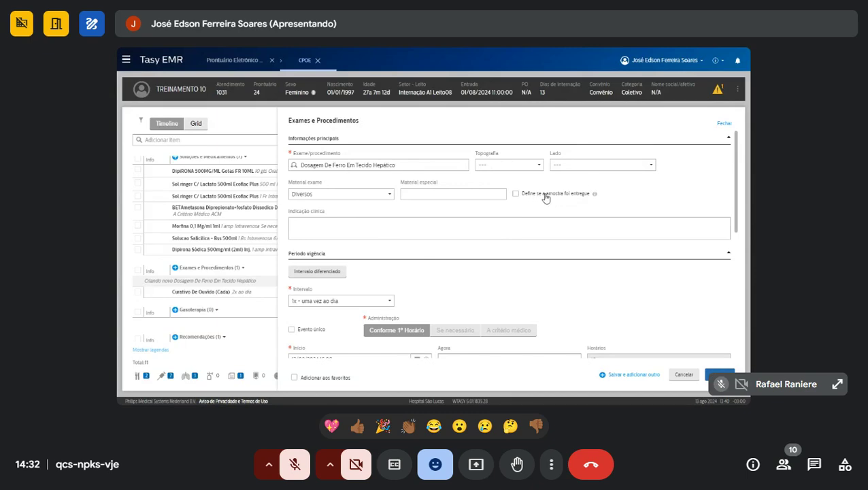
# - Browse the interval options for the iron dosage exam and select "1x - uma vez ao dia"
pyautogui.click(310, 231)
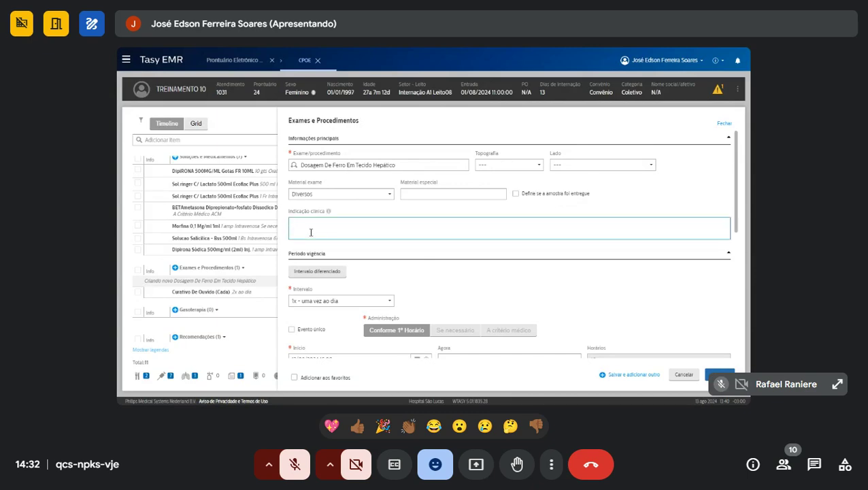
pyautogui.scroll(-2, 401, 233)
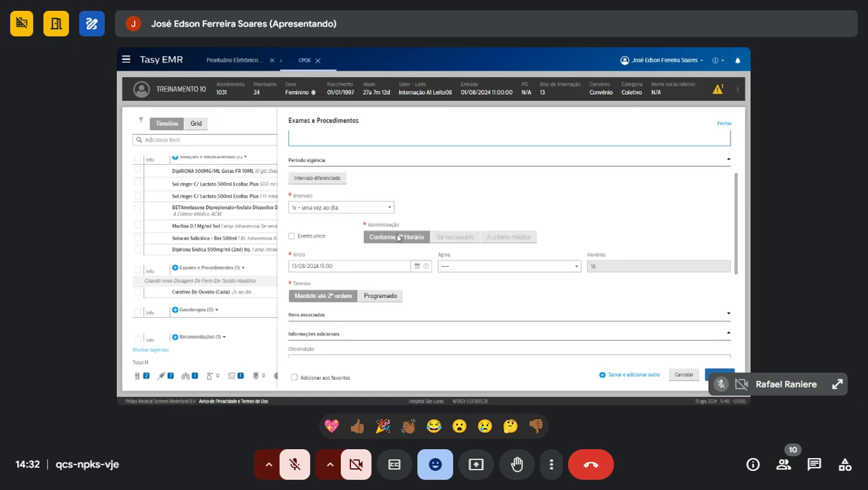
pyautogui.click(322, 207)
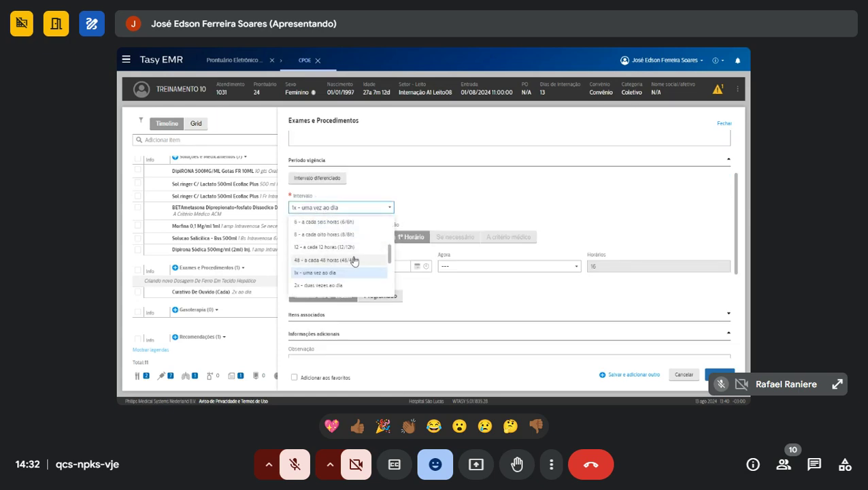
pyautogui.scroll(3, 340, 252)
pyautogui.click(497, 215)
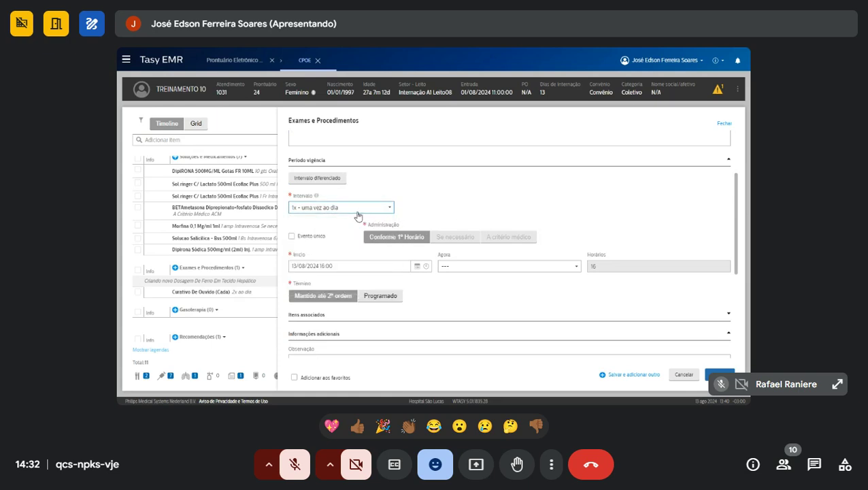
pyautogui.click(360, 210)
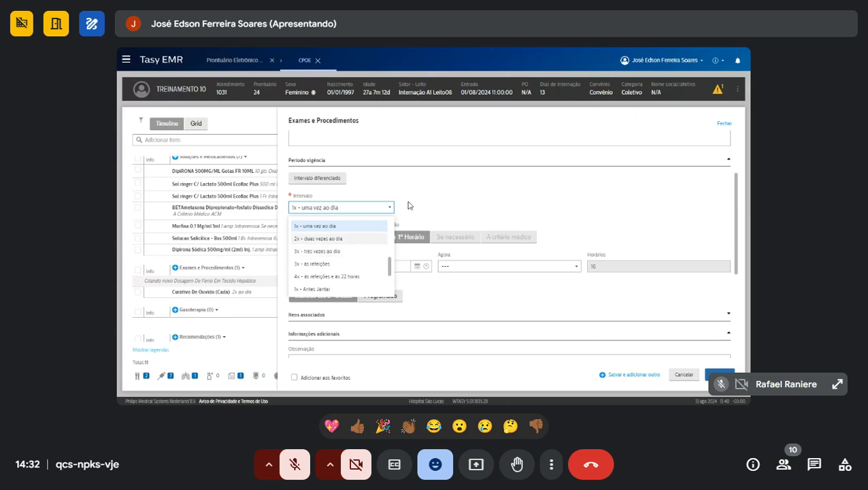
pyautogui.click(323, 226)
pyautogui.scroll(2, 421, 208)
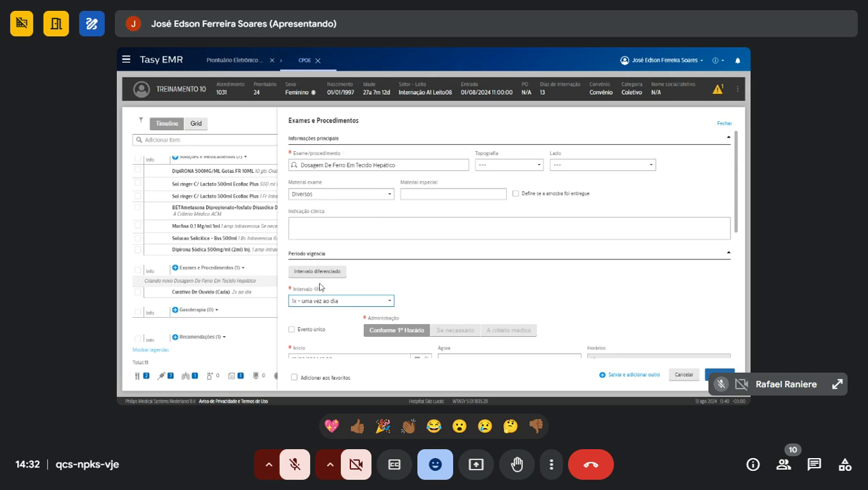
# - Review the exam's material, interval, end and additional information, and save the Dosagem De Ferro Em Tecido Hepático item
pyautogui.scroll(-1, 517, 274)
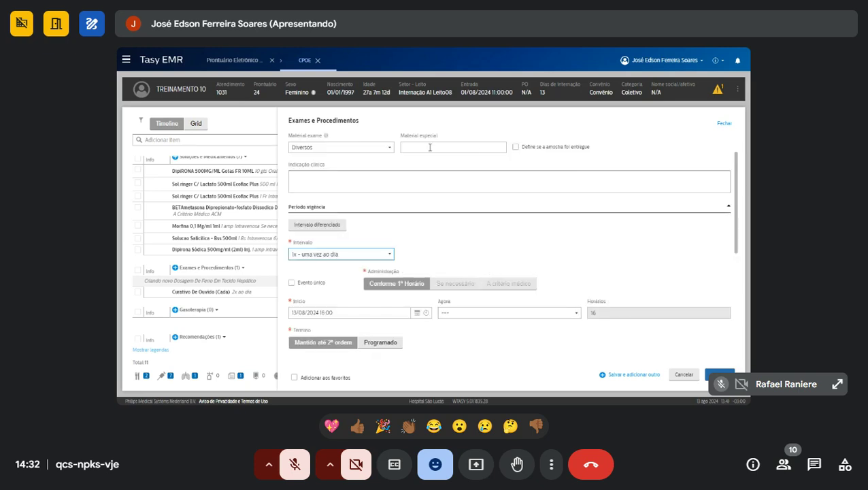
pyautogui.scroll(1, 340, 172)
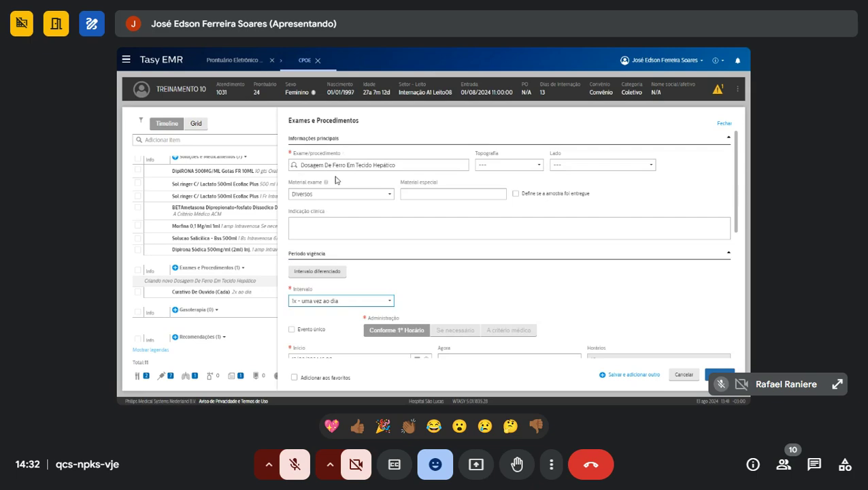
pyautogui.scroll(-1, 380, 245)
pyautogui.click(323, 257)
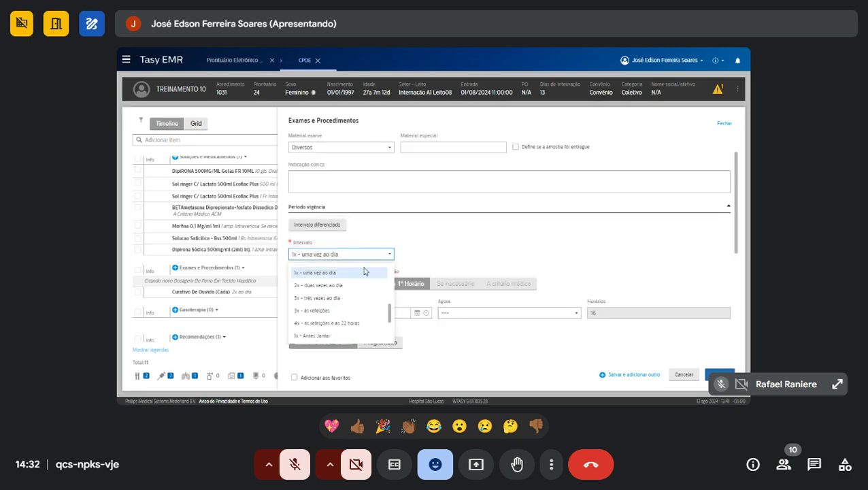
pyautogui.click(459, 260)
pyautogui.scroll(-2, 466, 254)
pyautogui.scroll(-2, 484, 255)
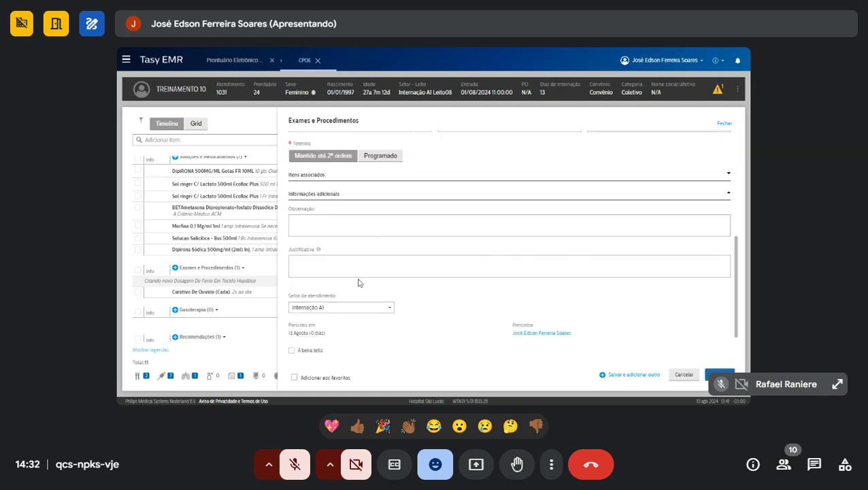
pyautogui.click(720, 374)
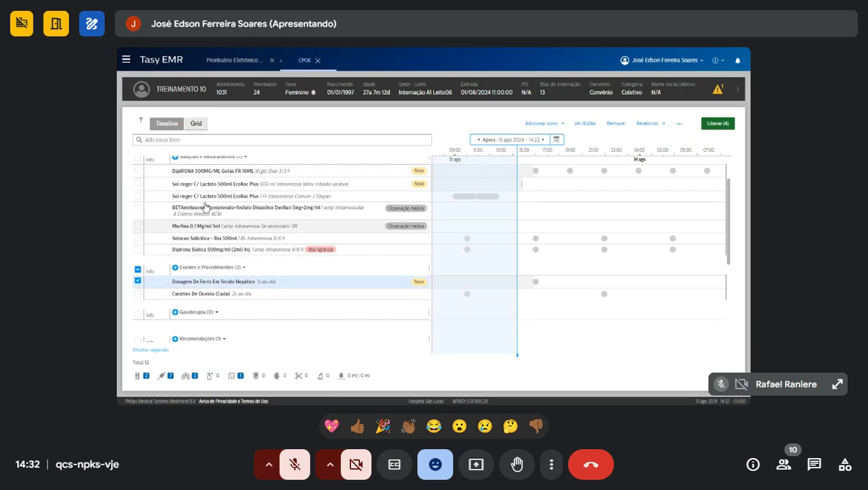
# - Start a new solutions and medications item, searching "morf" and choosing Morfina 1mg/ml/2ml
pyautogui.scroll(1, 179, 194)
pyautogui.click(174, 204)
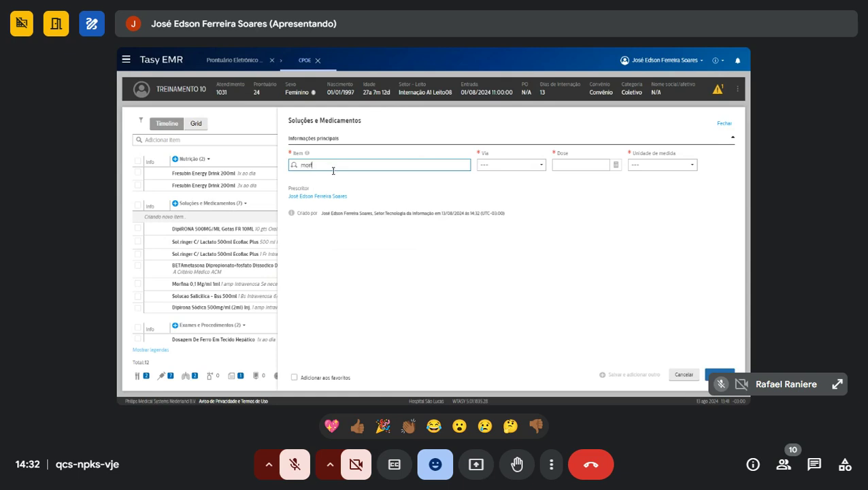
pyautogui.click(333, 191)
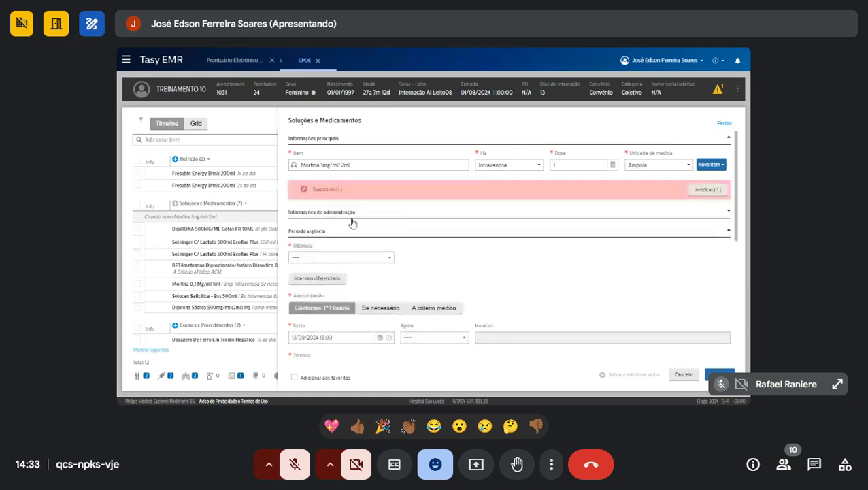
# - Try the "Se necessário" and "A critério médico" administration options for the morphine, returning to "Se necessário"
pyautogui.scroll(-1, 367, 241)
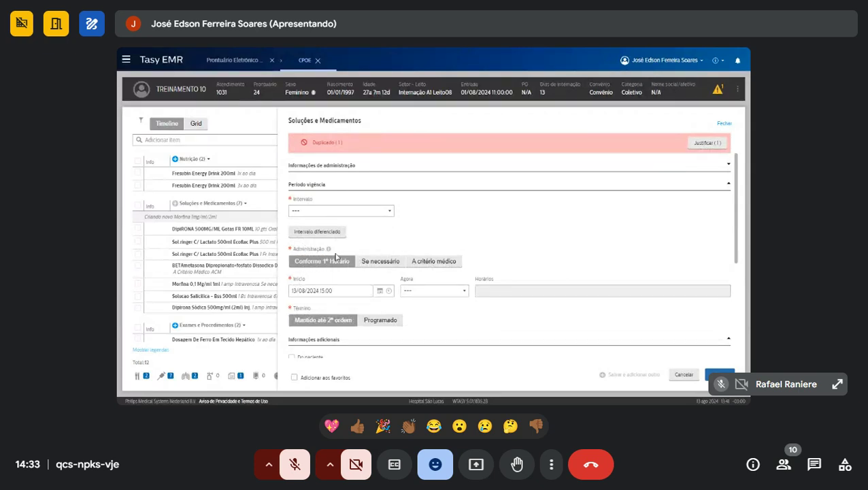
pyautogui.click(378, 261)
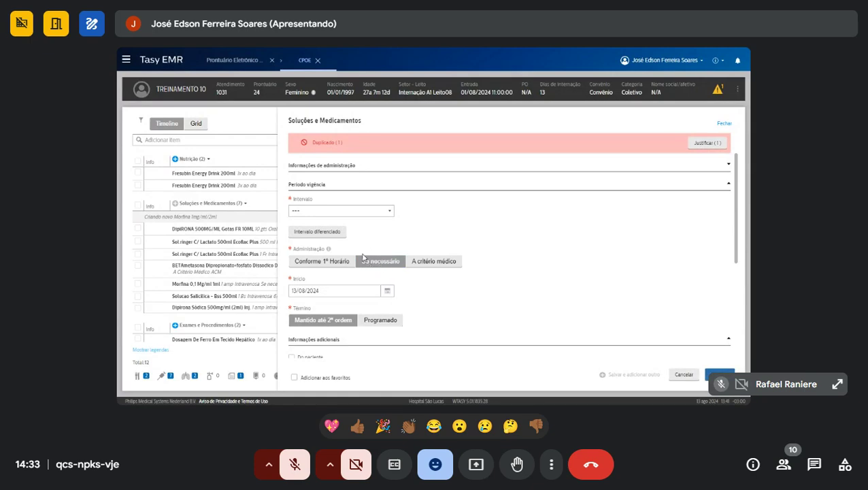
pyautogui.click(446, 262)
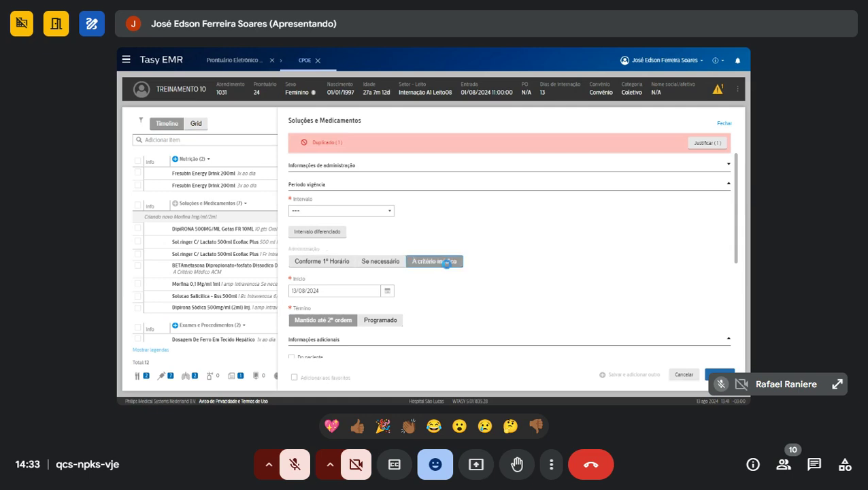
pyautogui.click(379, 264)
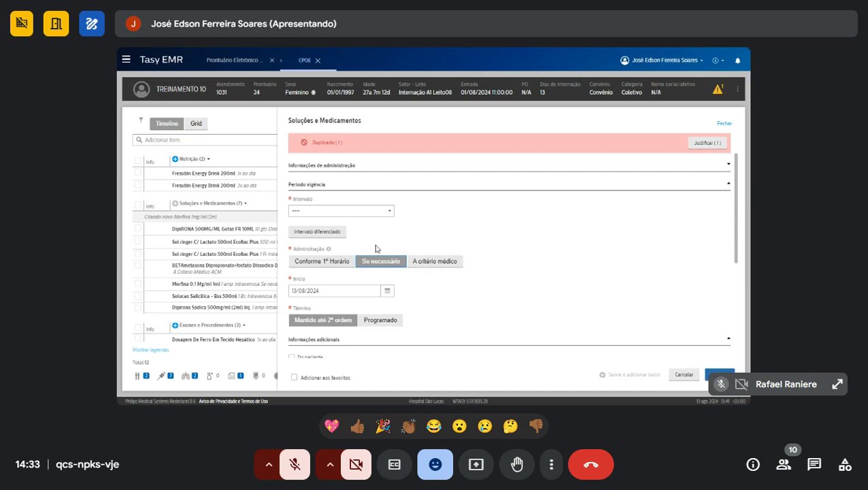
pyautogui.scroll(-3, 500, 231)
pyautogui.scroll(2, 486, 228)
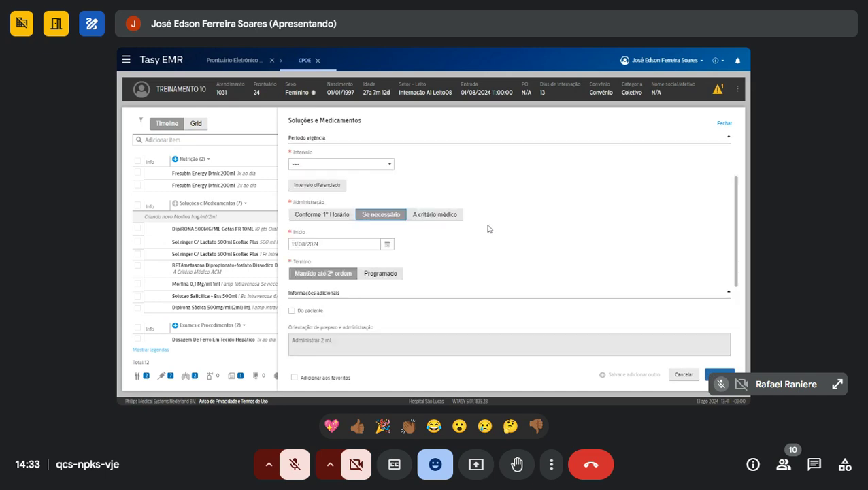
# - Try the intervals "Agora" and "1 - a cada hora (1/1h)" for the morphine
pyautogui.click(360, 164)
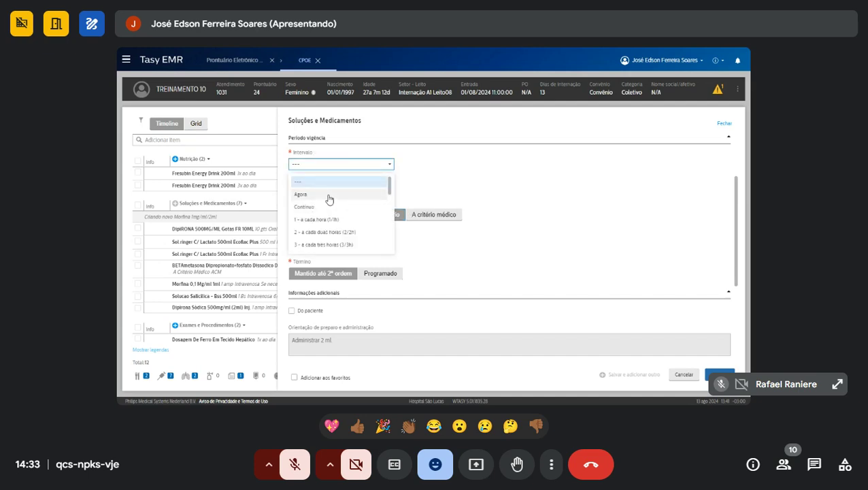
pyautogui.click(329, 196)
pyautogui.click(337, 166)
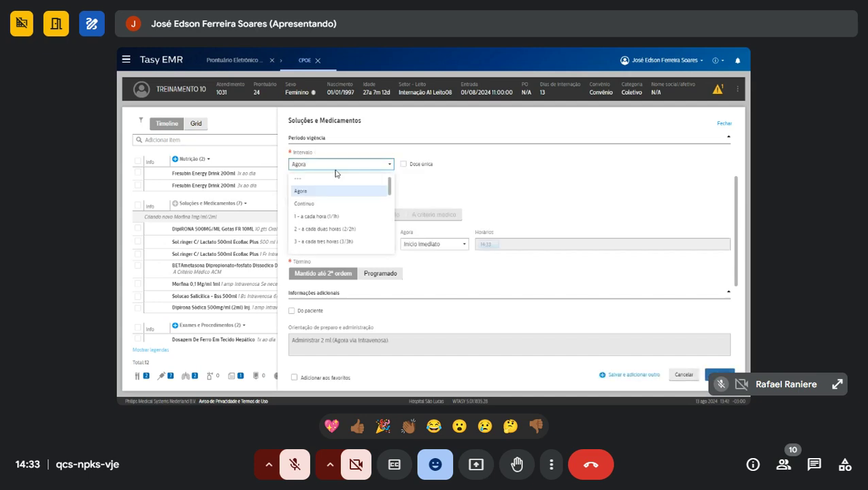
pyautogui.click(475, 193)
pyautogui.click(344, 168)
pyautogui.click(329, 208)
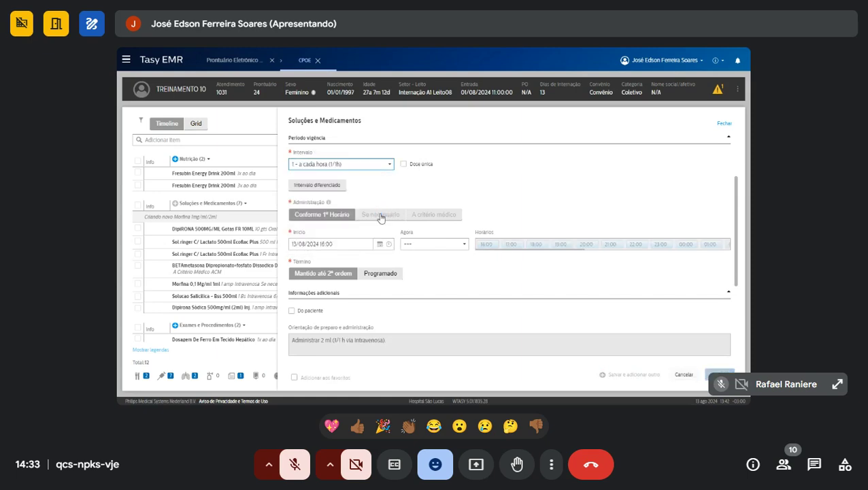
# - Set both the interval and the administration of the morphine to "Se necessário"
pyautogui.click(342, 167)
pyautogui.scroll(2, 319, 186)
pyautogui.click(319, 185)
pyautogui.click(361, 216)
pyautogui.click(389, 165)
pyautogui.scroll(-2, 381, 204)
pyautogui.scroll(-3, 378, 209)
pyautogui.scroll(-2, 374, 215)
pyautogui.click(318, 234)
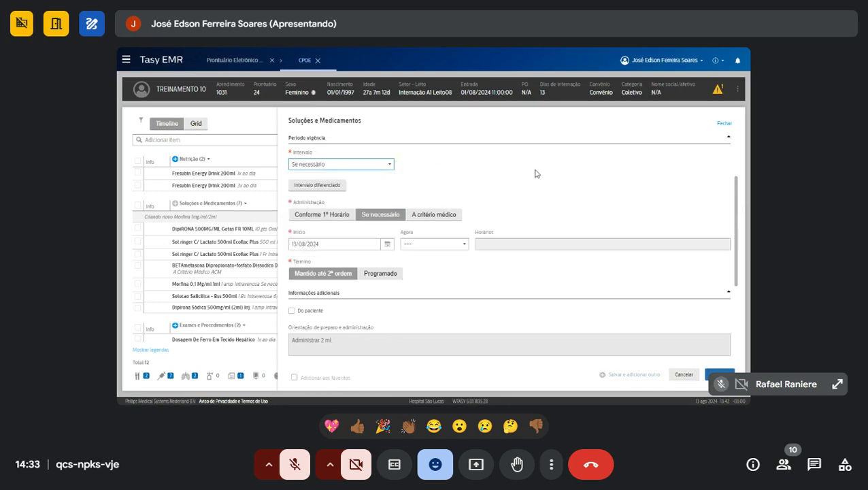
pyautogui.click(381, 216)
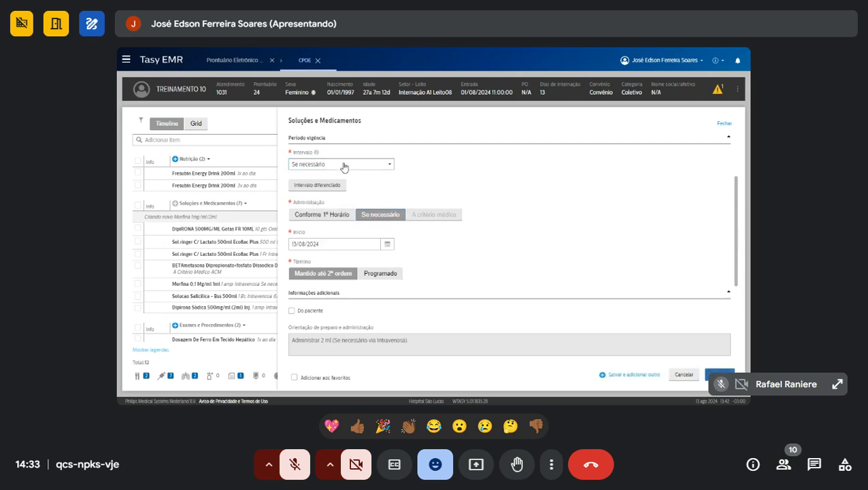
# - Review the morphine's details and enter the observation "caso dor"
pyautogui.scroll(-4, 381, 225)
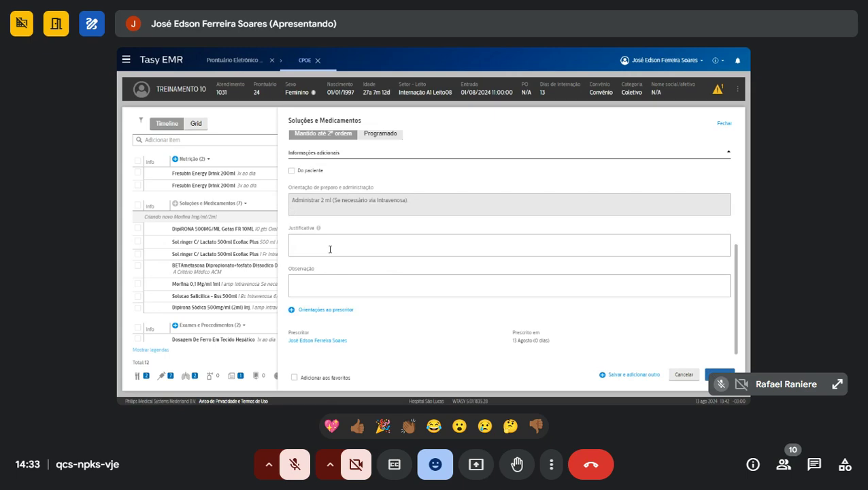
pyautogui.scroll(6, 420, 190)
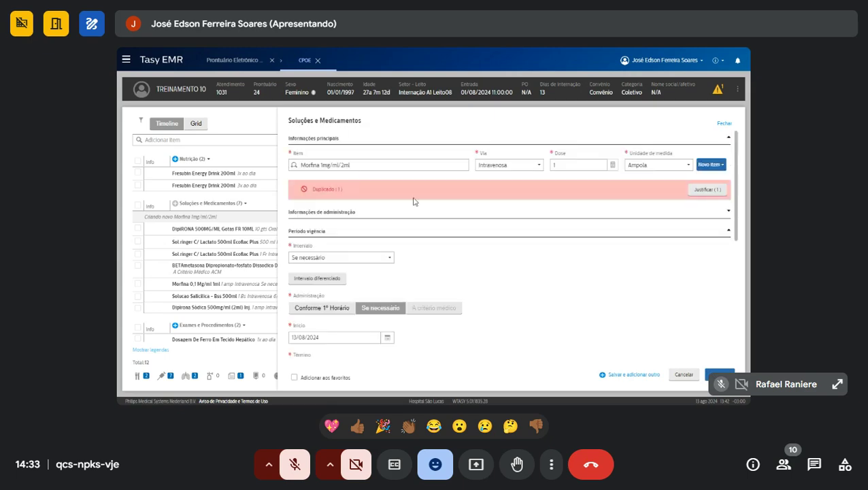
pyautogui.scroll(-6, 485, 275)
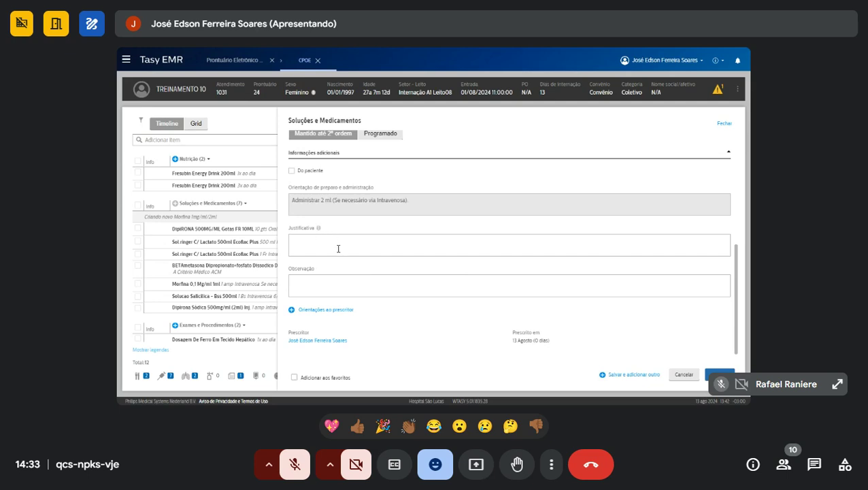
pyautogui.click(339, 278)
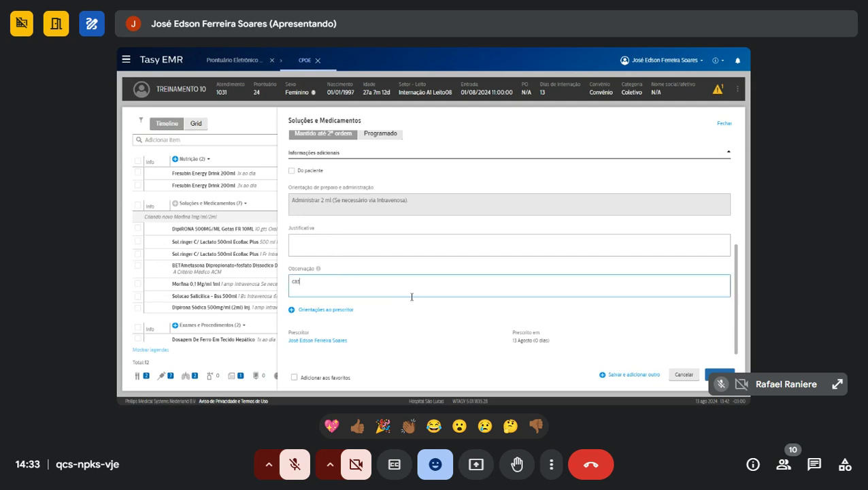
pyautogui.click(529, 299)
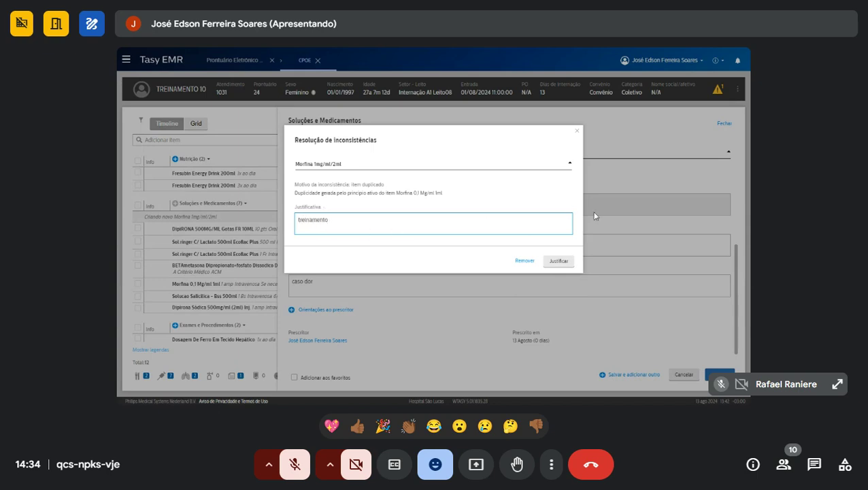
# - Justify the duplicated morphine item with "treinamento" and save the prescription item
pyautogui.click(558, 261)
pyautogui.scroll(3, 411, 244)
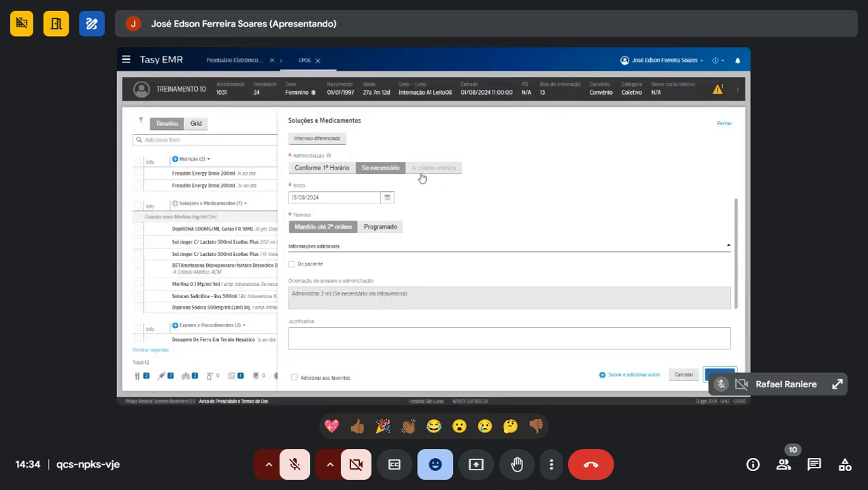
pyautogui.click(720, 374)
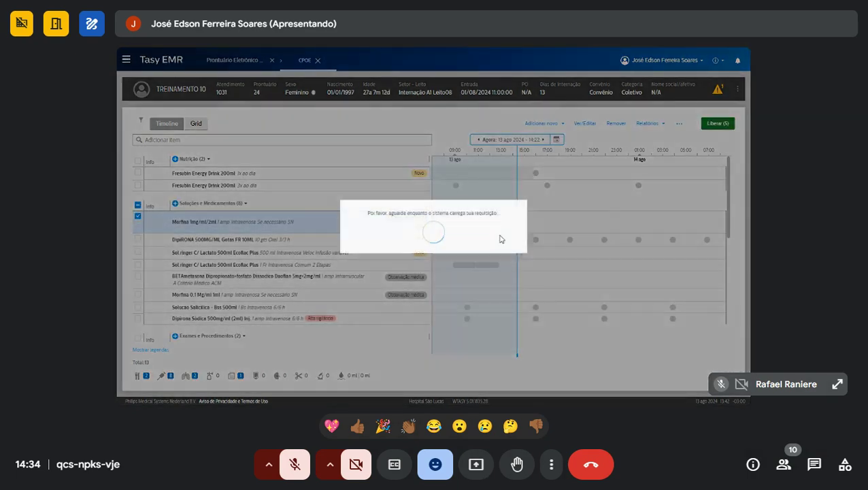
# - Add and save a continuous oxygen gas therapy item by Cateter nasal with a quantity of 2 Litros por minuto
pyautogui.scroll(-5, 441, 281)
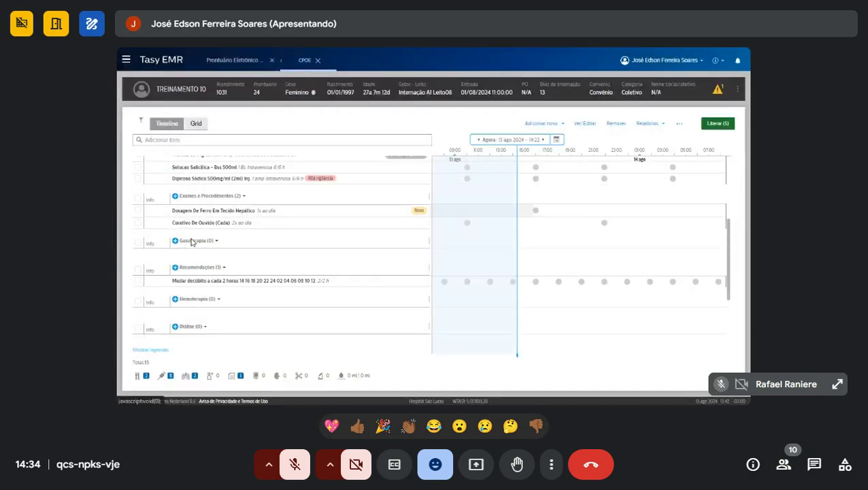
pyautogui.click(175, 241)
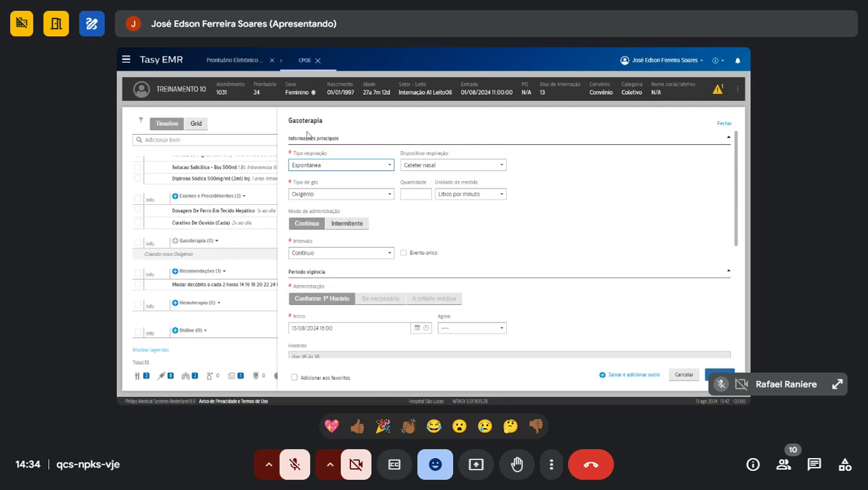
pyautogui.click(412, 195)
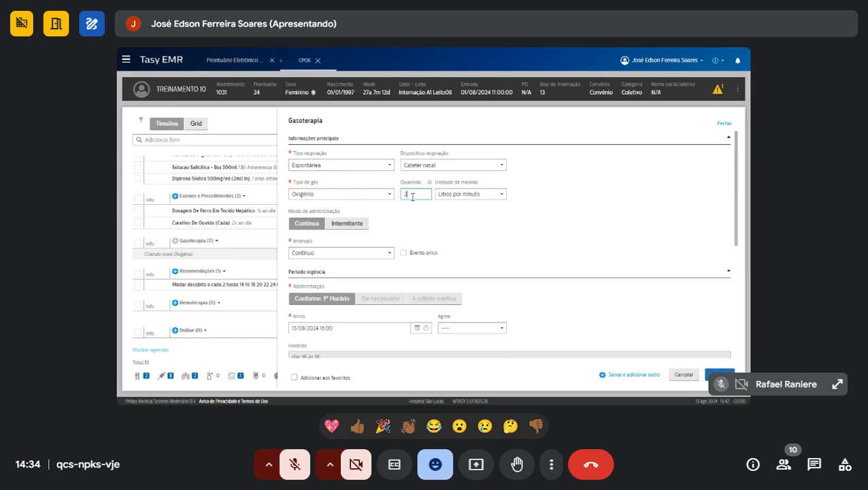
pyautogui.scroll(-1, 495, 231)
pyautogui.click(715, 371)
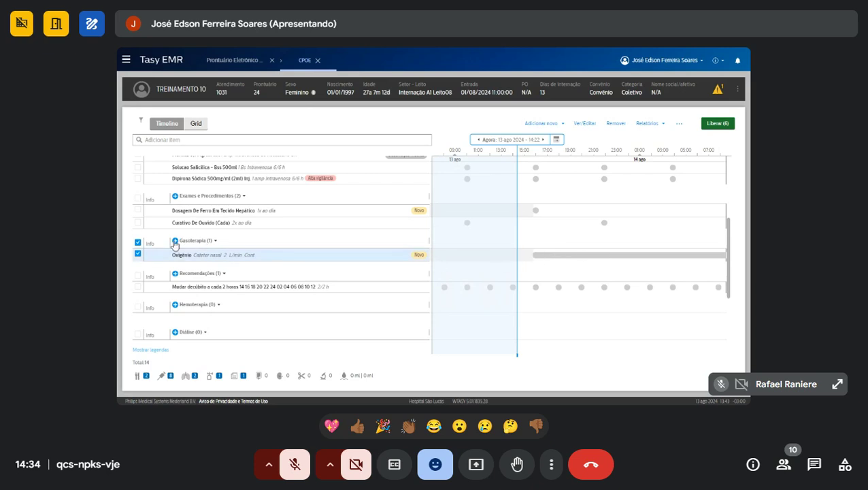
# - Add and save the recommendation "Curativo de catéter totalmente implantado" with an interval of every six hours (6/6h)
pyautogui.click(175, 273)
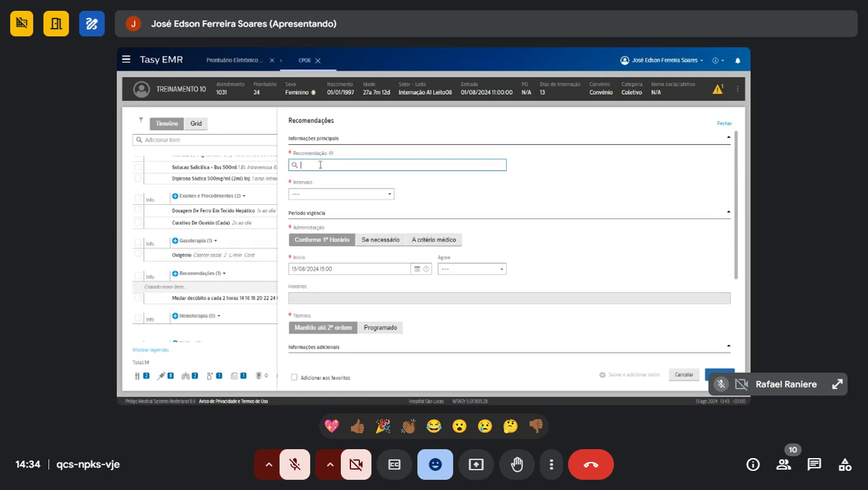
pyautogui.write('ci')
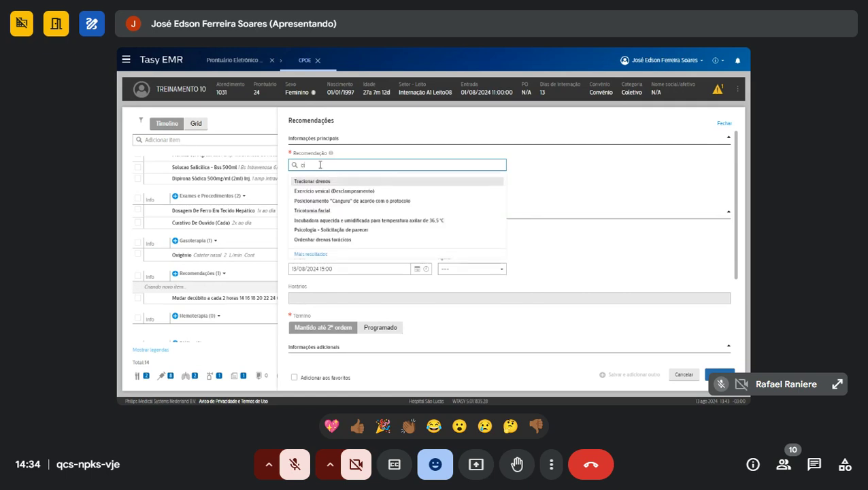
pyautogui.write('r')
pyautogui.click(327, 180)
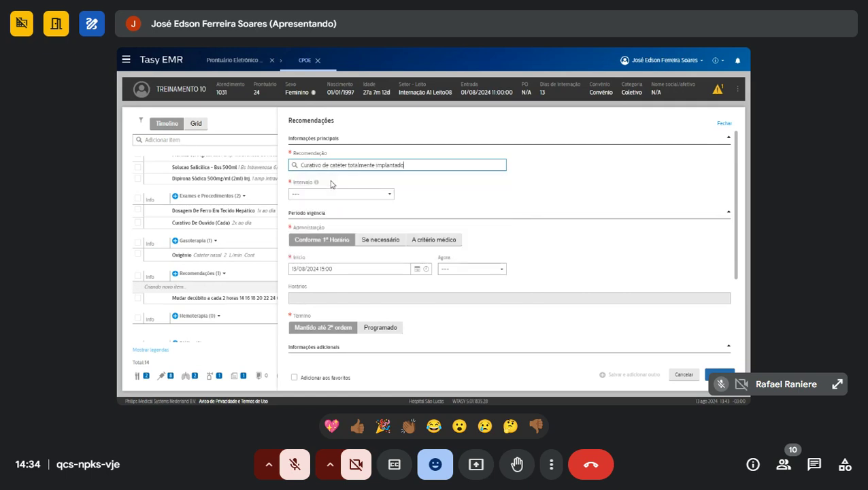
pyautogui.click(314, 194)
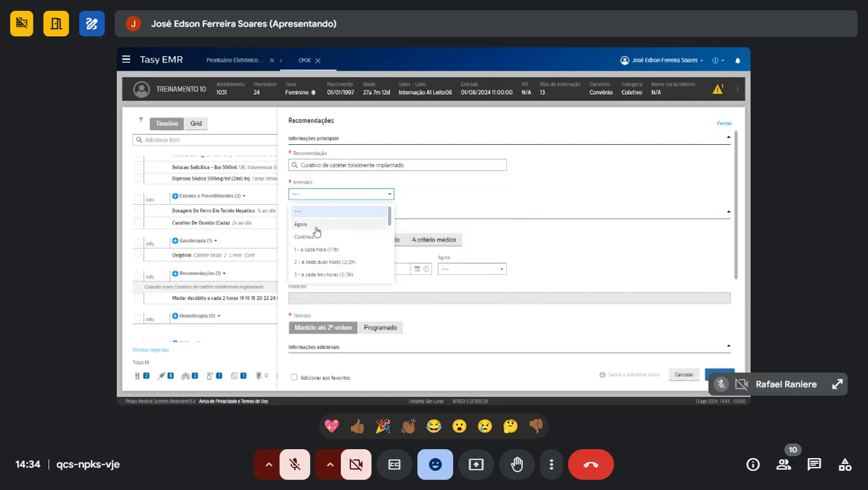
pyautogui.scroll(-2, 335, 252)
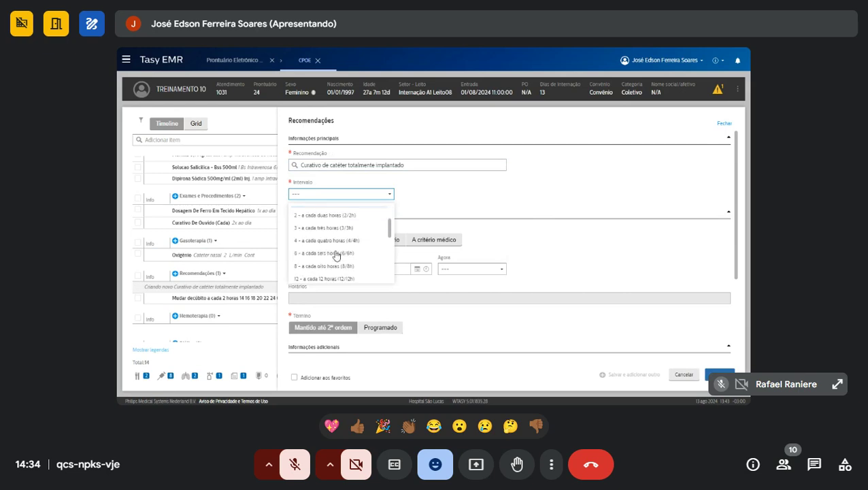
pyautogui.click(351, 253)
pyautogui.scroll(-1, 500, 233)
pyautogui.scroll(-1, 462, 272)
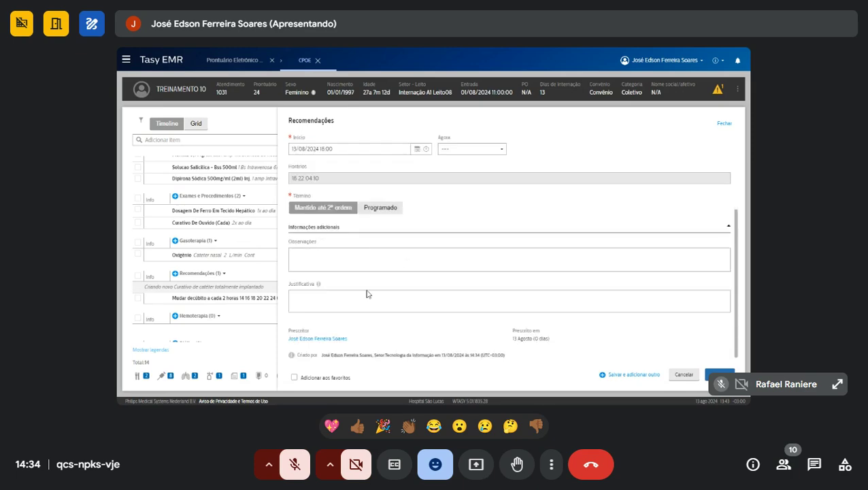
pyautogui.click(718, 374)
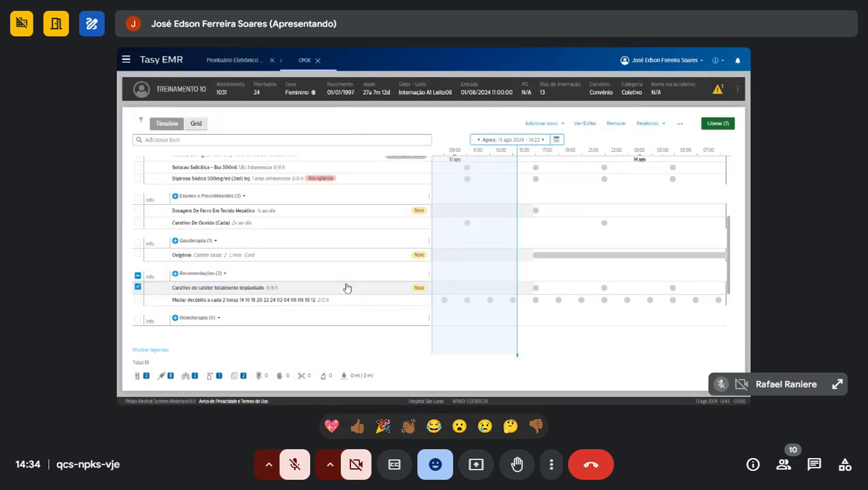
# - Examine the Hemoterapia form and its hemocomponente options, leaving the form without saving
pyautogui.scroll(-1, 253, 312)
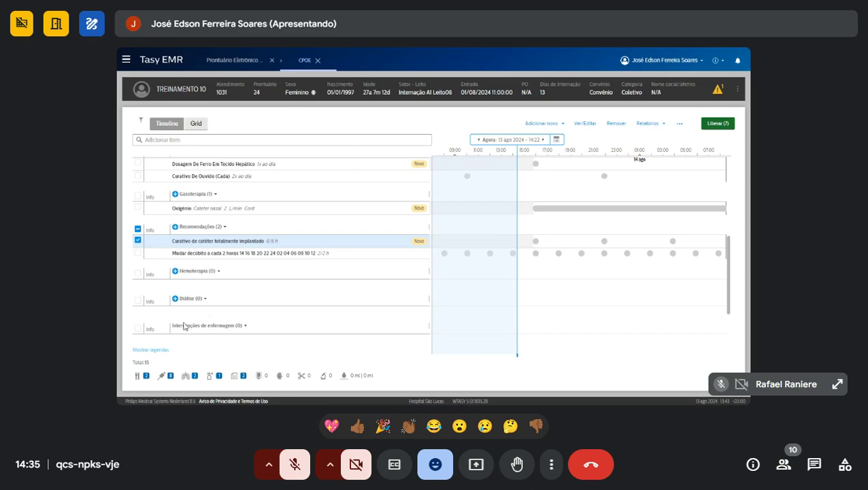
pyautogui.doubleClick(191, 272)
pyautogui.click(192, 291)
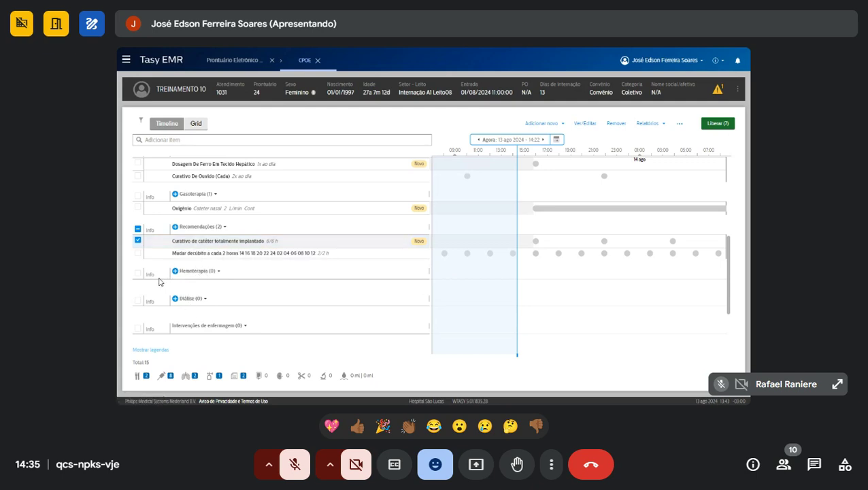
pyautogui.click(174, 272)
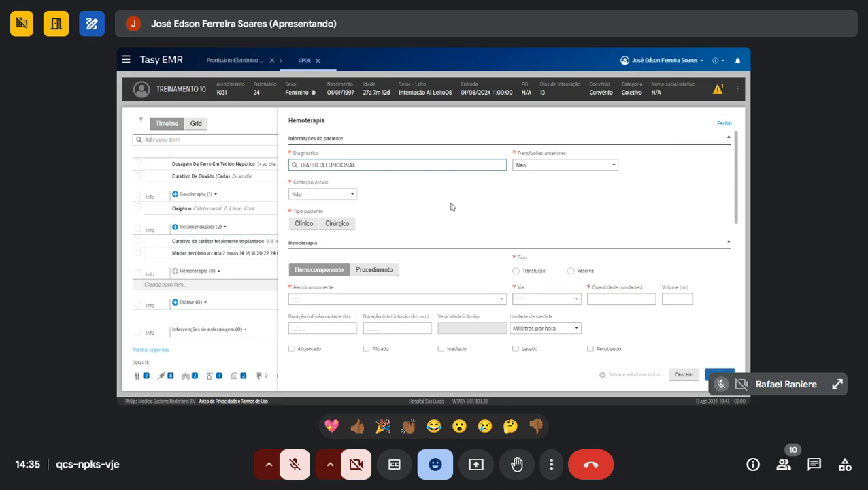
pyautogui.scroll(-1, 519, 194)
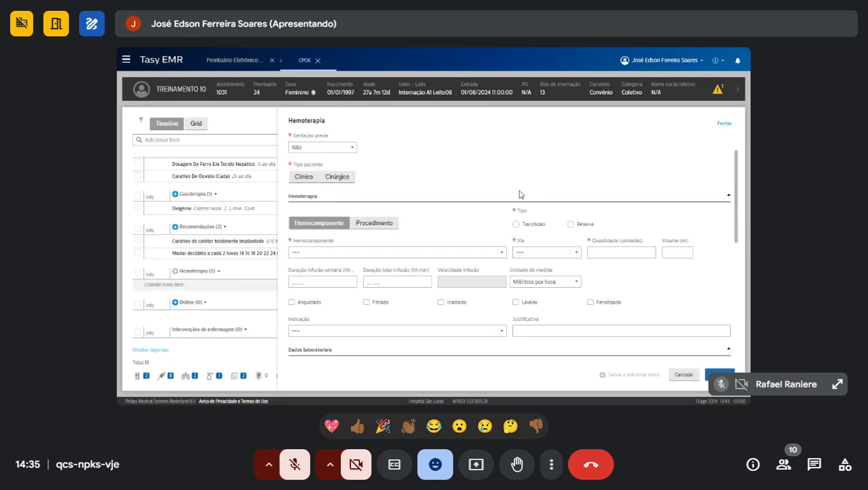
pyautogui.click(414, 253)
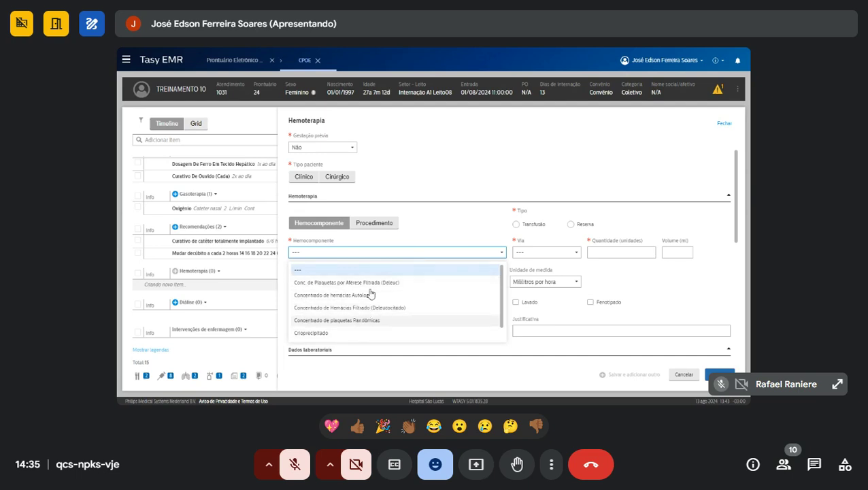
pyautogui.click(684, 374)
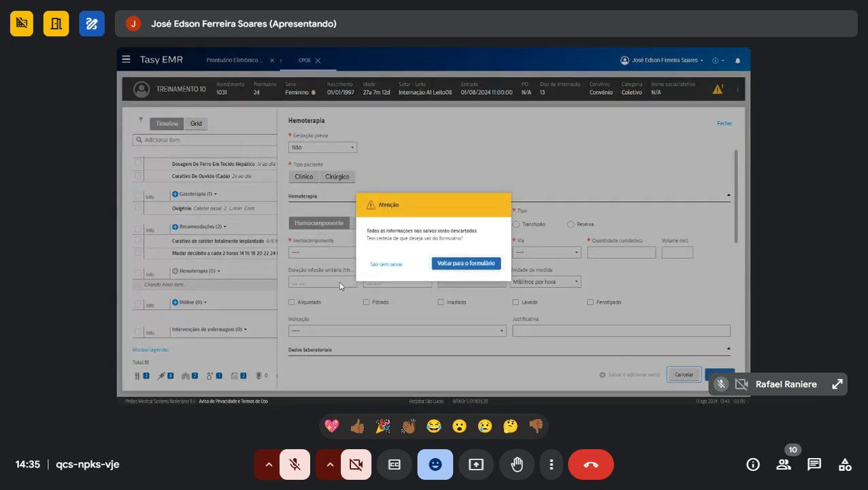
pyautogui.click(375, 265)
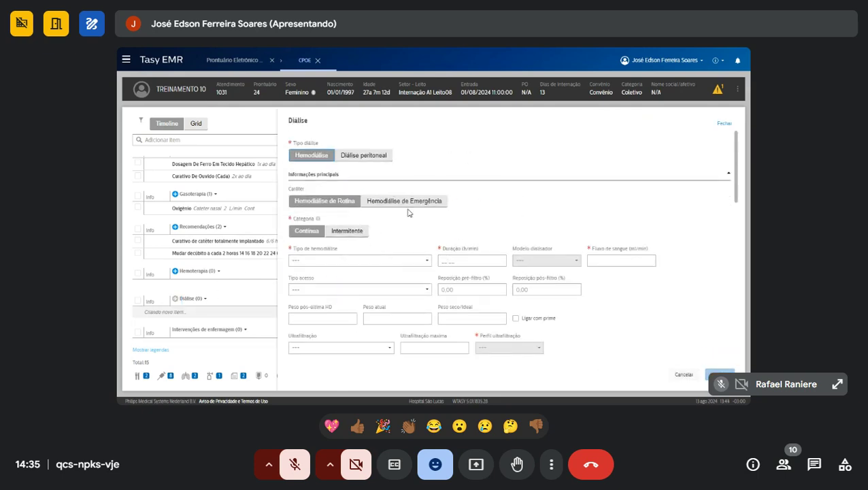
# - Examine the Diálise form's hemodialysis fields and leave it without saving
pyautogui.scroll(-1, 533, 219)
pyautogui.click(372, 215)
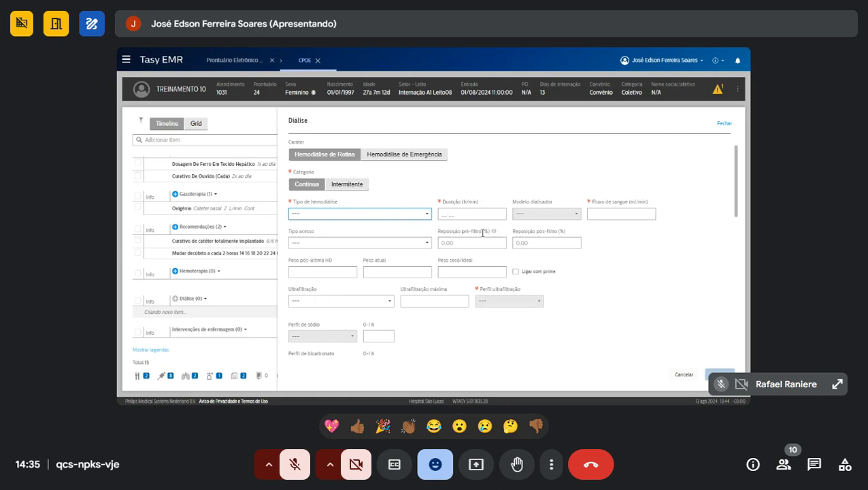
pyautogui.scroll(1, 329, 265)
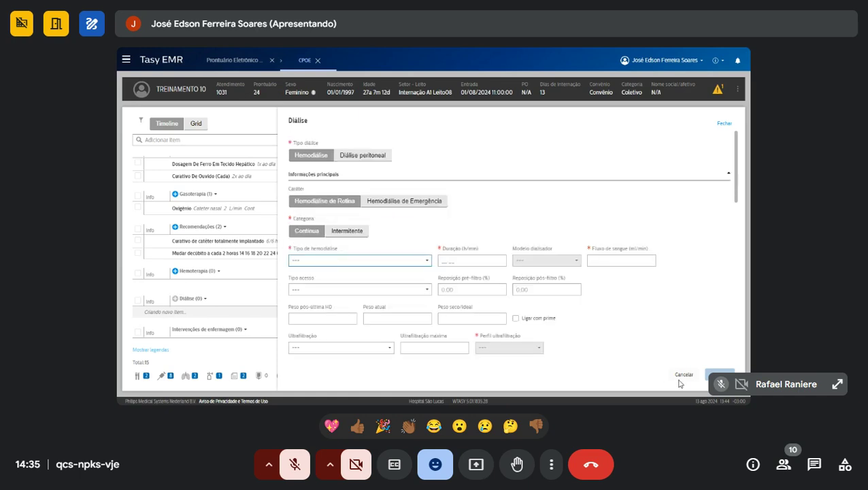
pyautogui.click(725, 124)
pyautogui.click(386, 264)
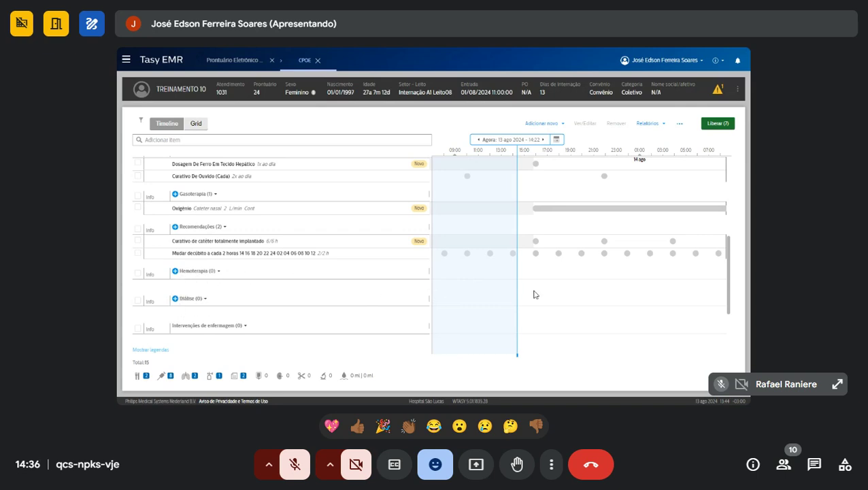
# - Review the list of new prescription items and release all of them for the Internação A1 sector
pyautogui.scroll(3, 544, 296)
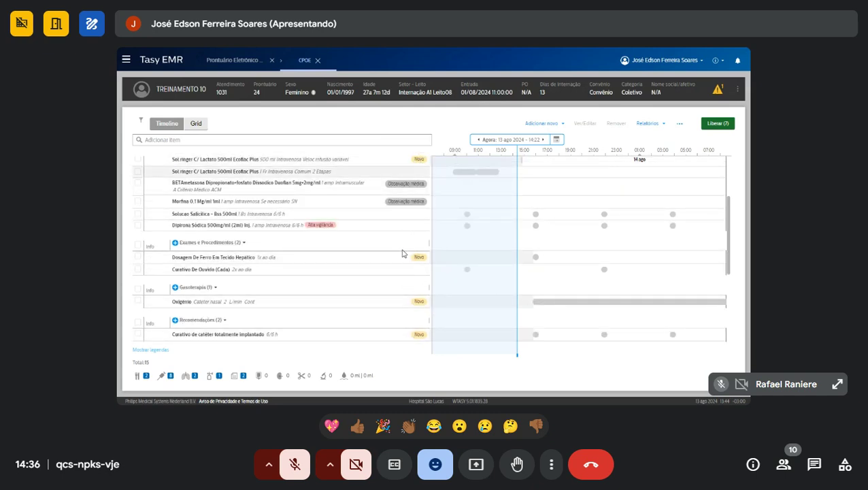
pyautogui.scroll(3, 403, 262)
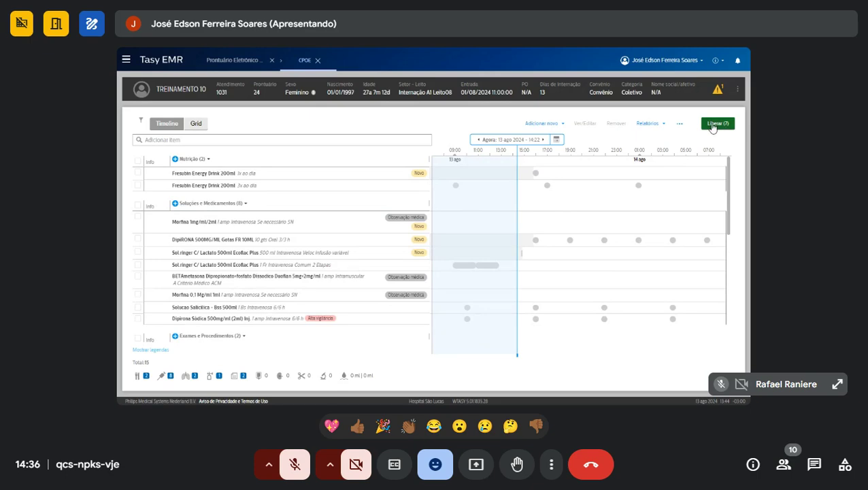
pyautogui.click(716, 124)
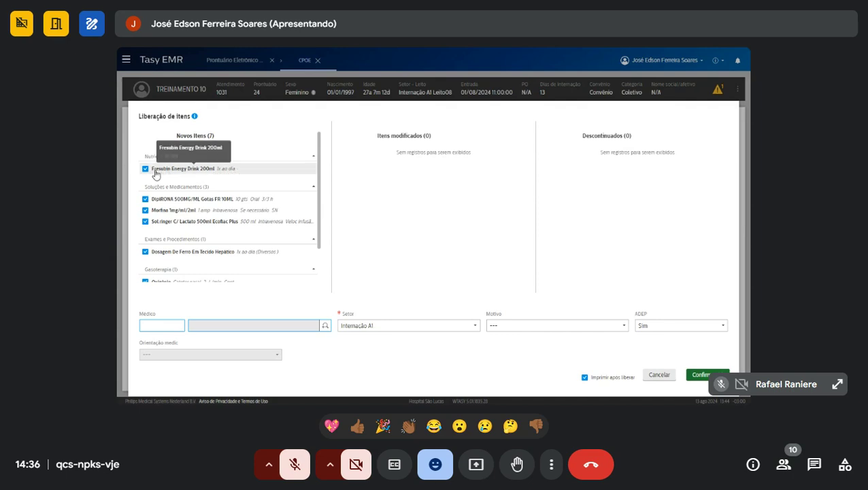
pyautogui.scroll(-2, 268, 190)
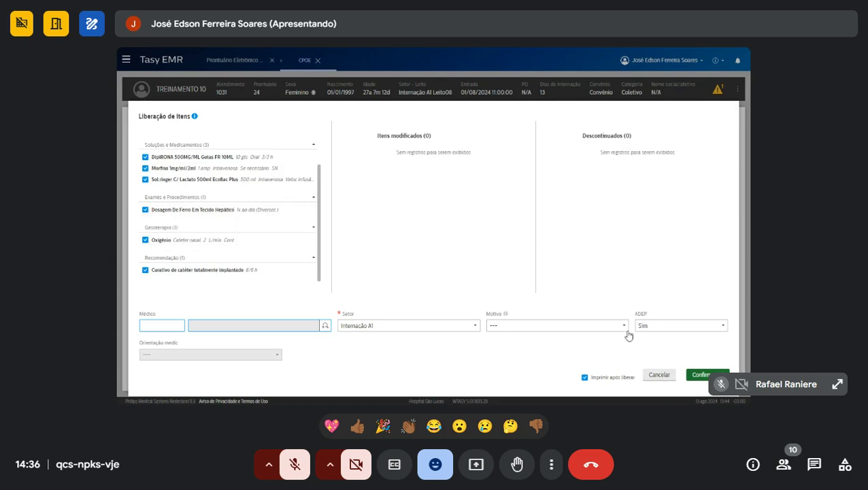
pyautogui.click(706, 374)
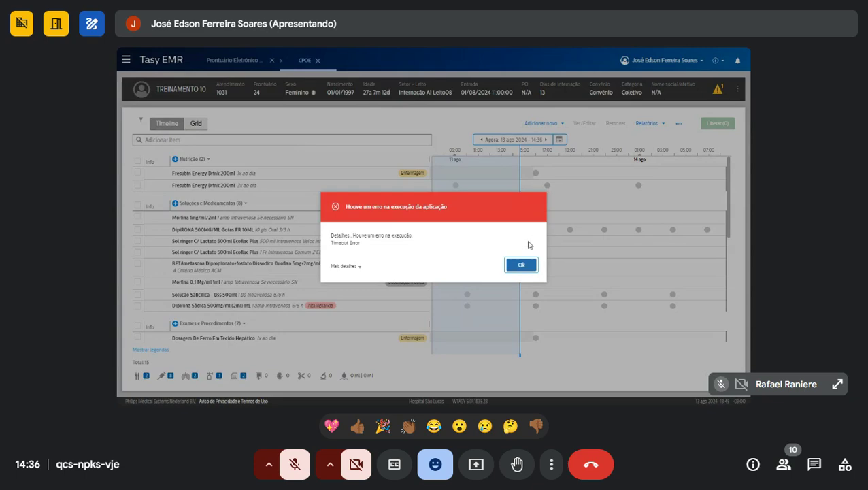
pyautogui.click(521, 265)
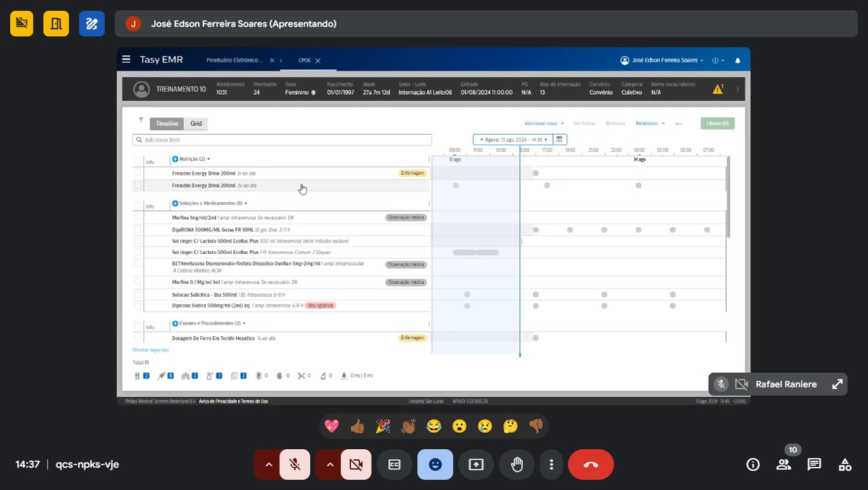
# - Set the once-daily Fresubin Energy Drink 200ml's interval to "2x - duas vezes ao dia", save it and release the modified item
pyautogui.click(275, 175)
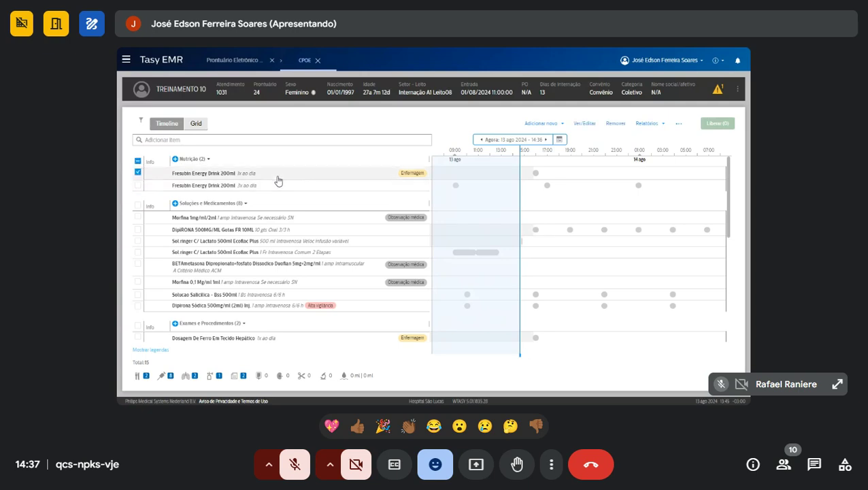
pyautogui.click(578, 123)
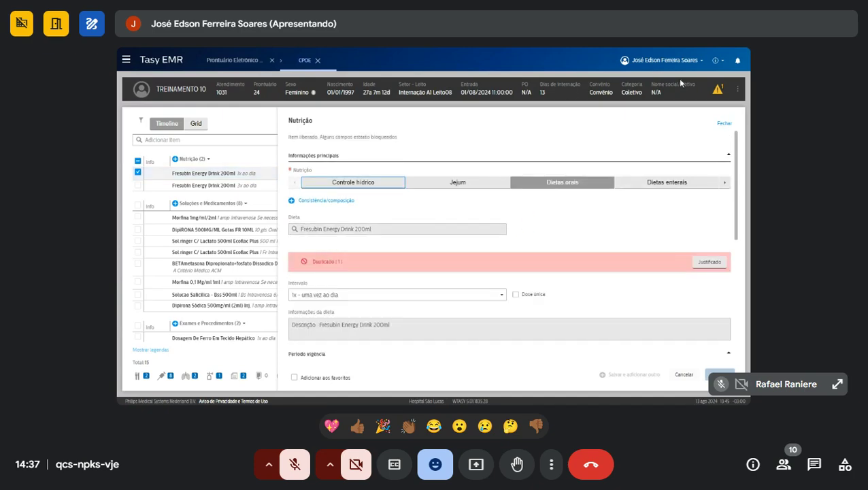
pyautogui.scroll(-1, 399, 272)
pyautogui.scroll(-2, 399, 272)
pyautogui.scroll(-3, 359, 281)
pyautogui.click(342, 311)
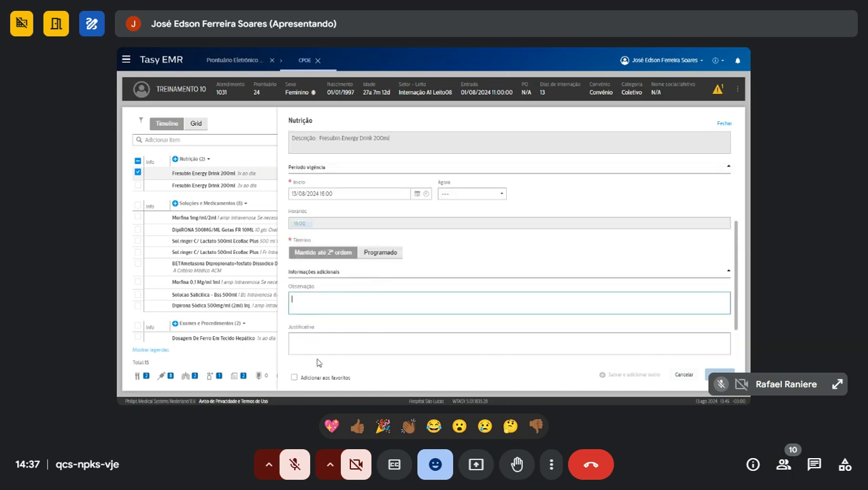
pyautogui.scroll(3, 378, 278)
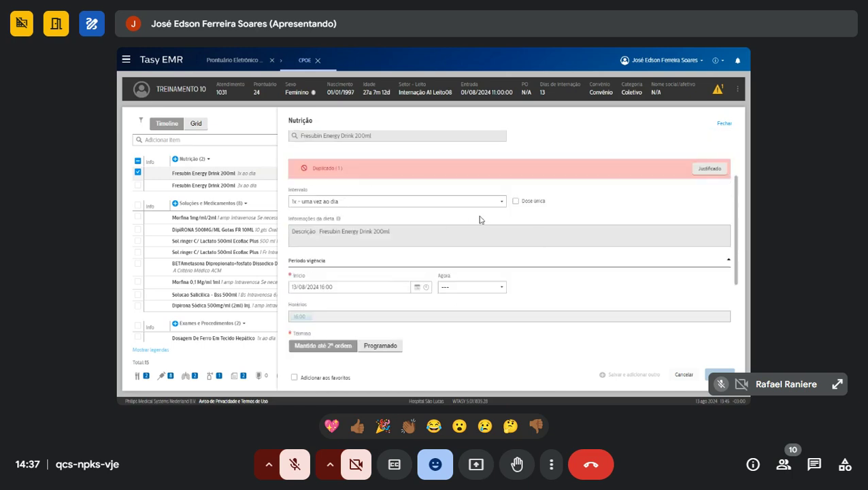
pyautogui.scroll(3, 517, 283)
pyautogui.scroll(-5, 376, 251)
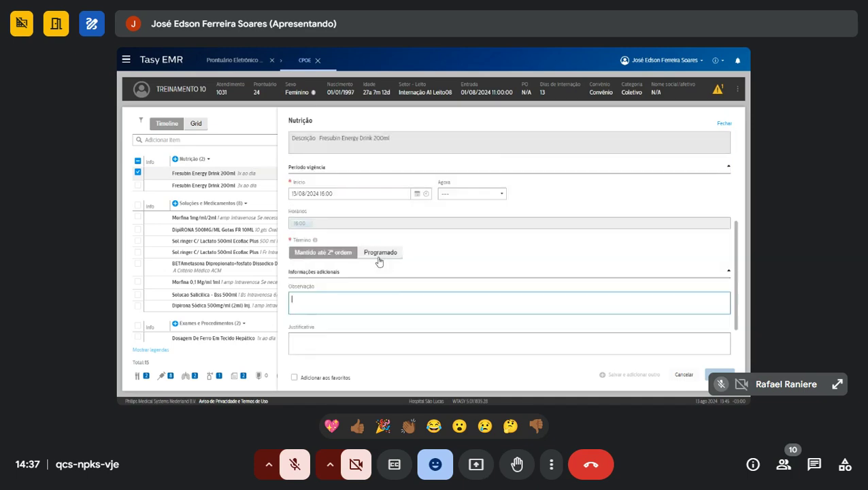
pyautogui.scroll(1, 340, 186)
pyautogui.click(339, 157)
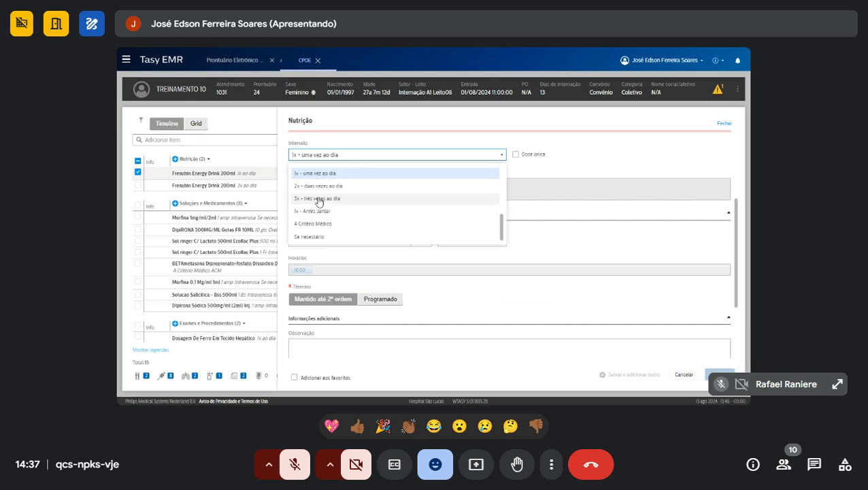
pyautogui.click(327, 188)
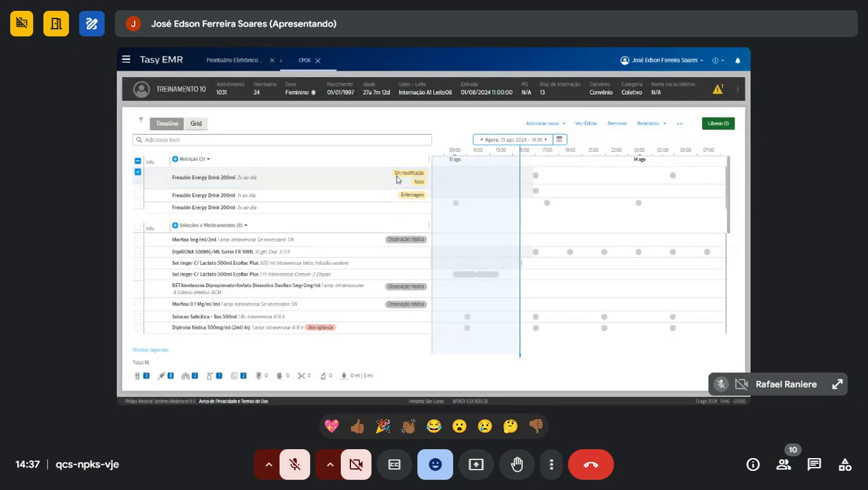
pyautogui.moveTo(397, 178)
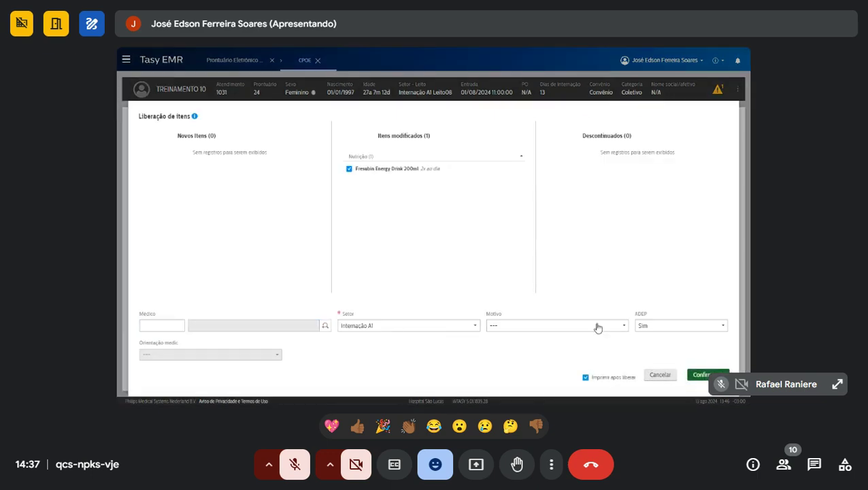
pyautogui.press('Return')
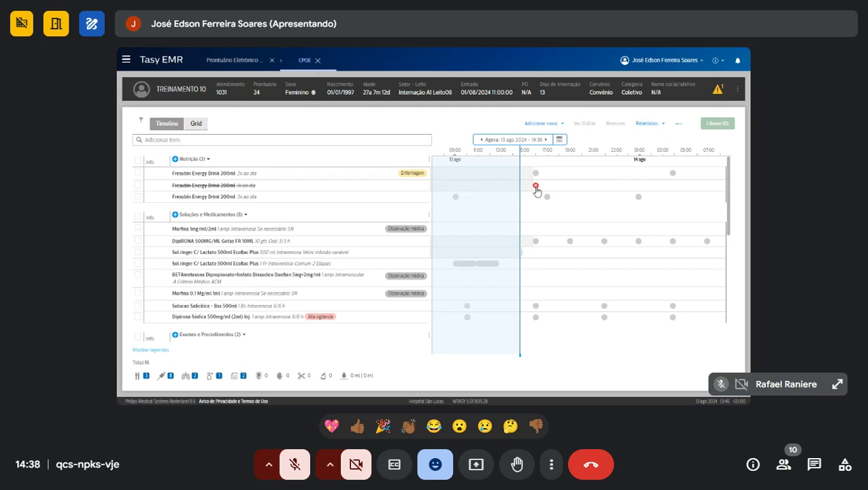
# - Discontinue the DipiRONA 500MG/ML Gotas FR 10ML item with immediate suspension
pyautogui.click(187, 174)
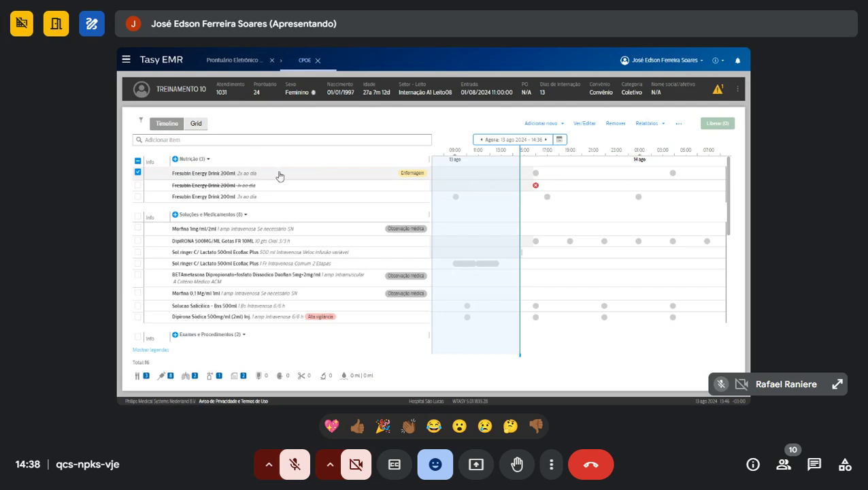
pyautogui.click(287, 242)
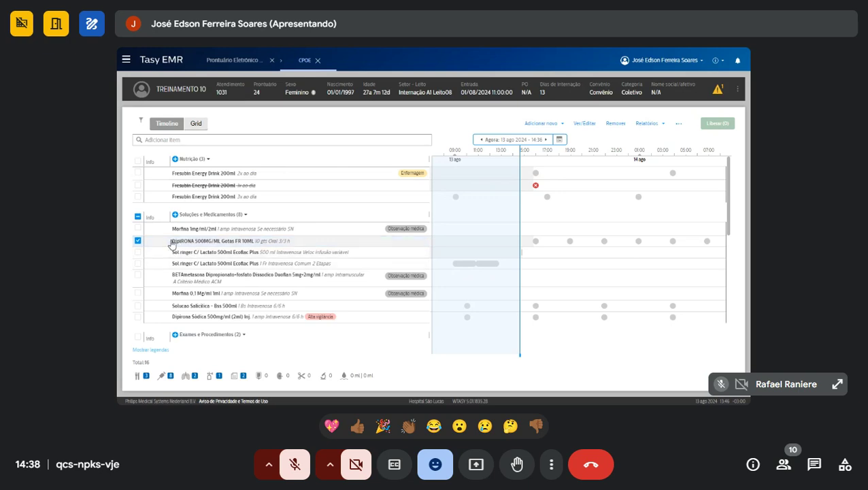
pyautogui.click(615, 123)
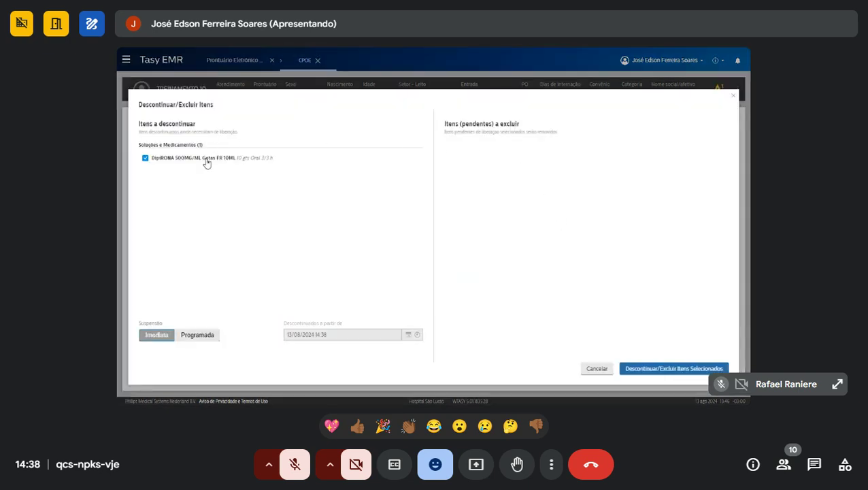
pyautogui.click(663, 369)
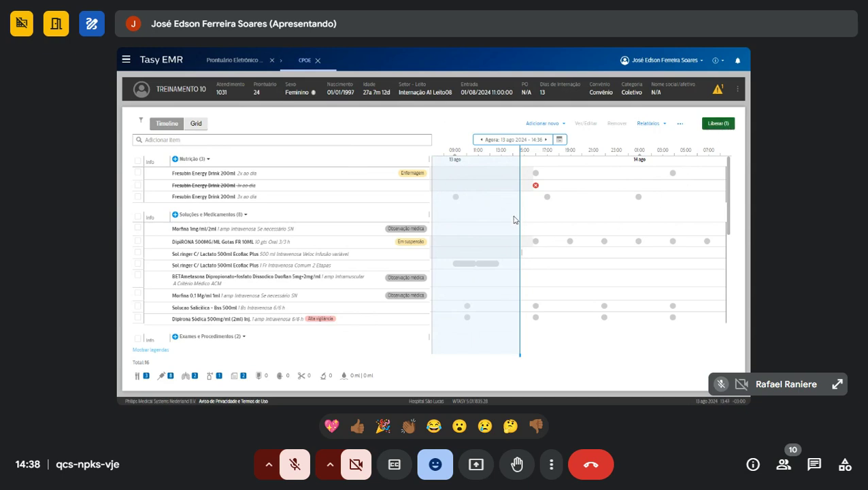
# - Review the new, modified and discontinued item groups and release the discontinued DipiRONA drops for the Internação A1 sector
pyautogui.click(719, 123)
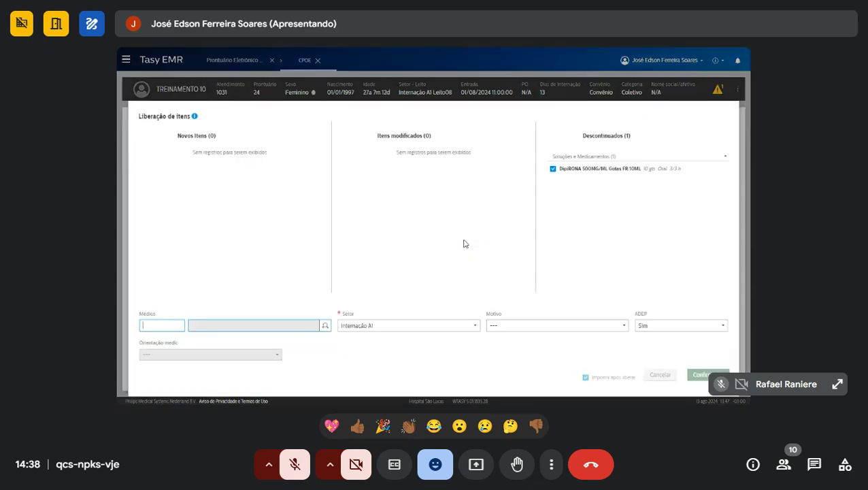
pyautogui.moveTo(178, 135); pyautogui.dragTo(209, 136)
pyautogui.moveTo(378, 136); pyautogui.dragTo(421, 136)
pyautogui.moveTo(578, 138); pyautogui.dragTo(628, 136)
pyautogui.click(618, 136)
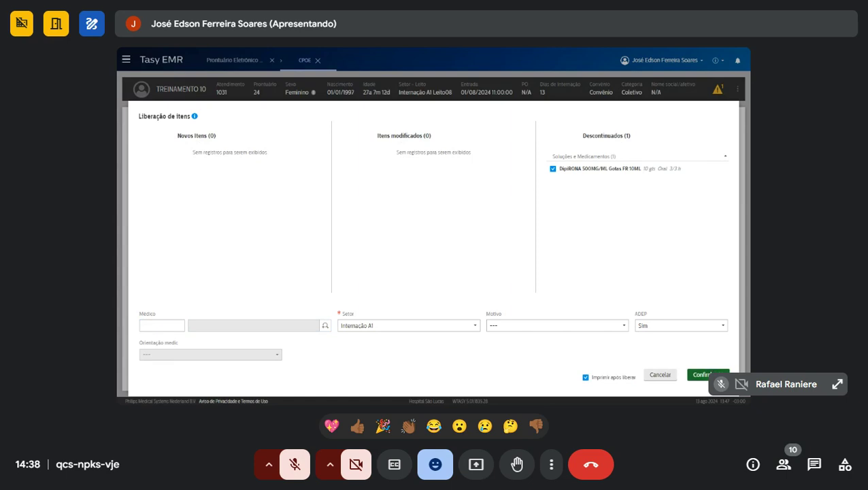
pyautogui.click(700, 374)
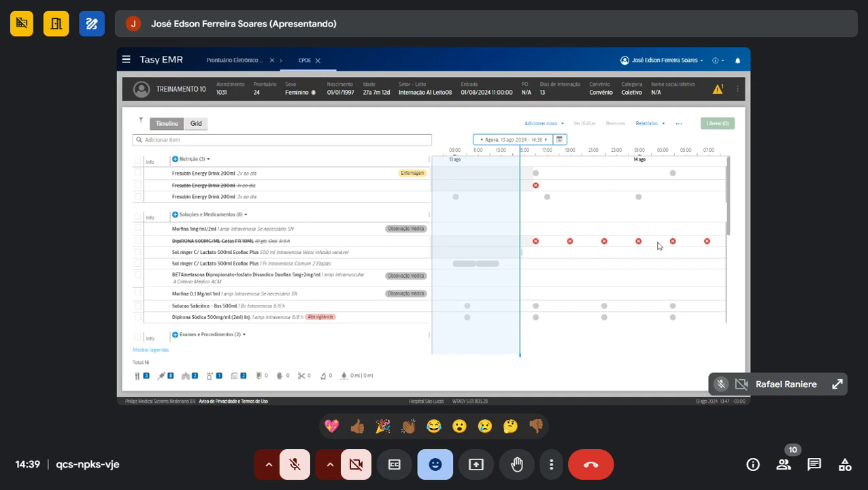
pyautogui.moveTo(603, 244)
pyautogui.moveTo(535, 244)
pyautogui.click(137, 173)
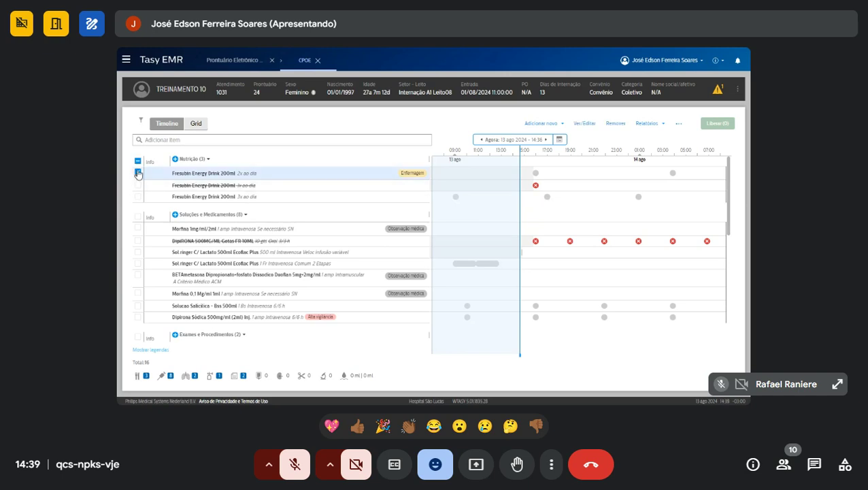
pyautogui.click(138, 173)
pyautogui.click(541, 124)
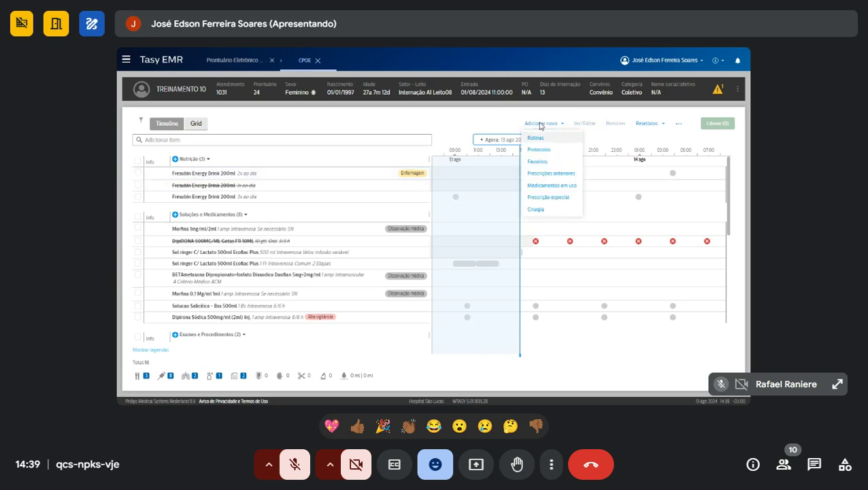
pyautogui.click(498, 125)
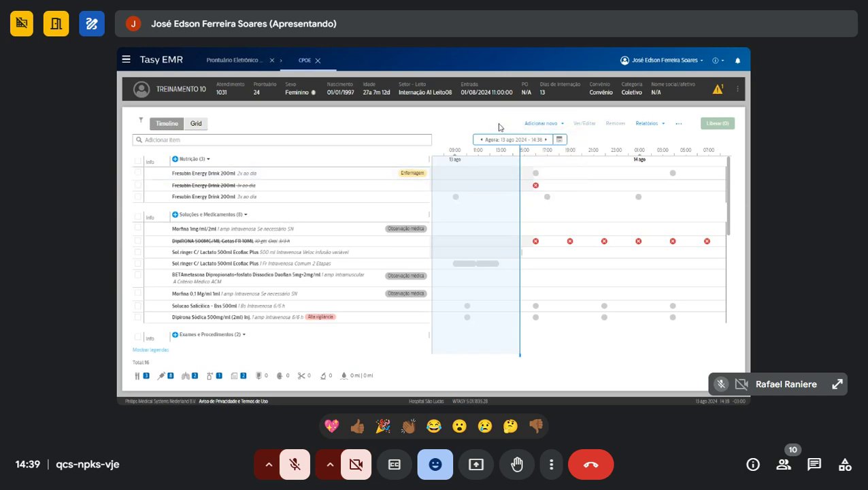
# - Add the twice-daily Fresubin Energy Drink 200ml to the favorites and check it in the Favoritos selection list
pyautogui.click(185, 174)
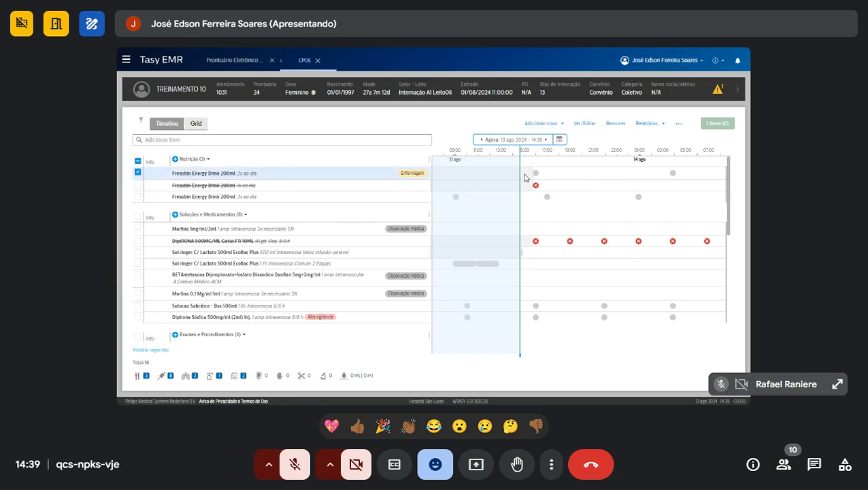
pyautogui.click(585, 124)
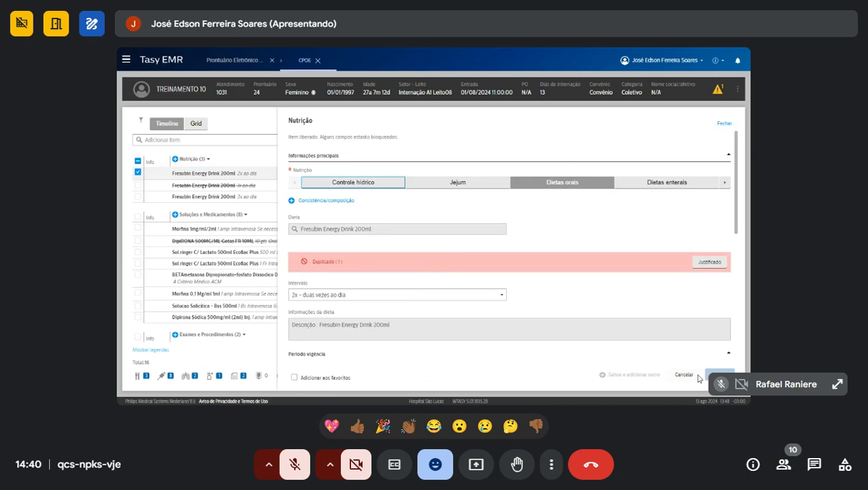
pyautogui.click(326, 380)
pyautogui.click(315, 383)
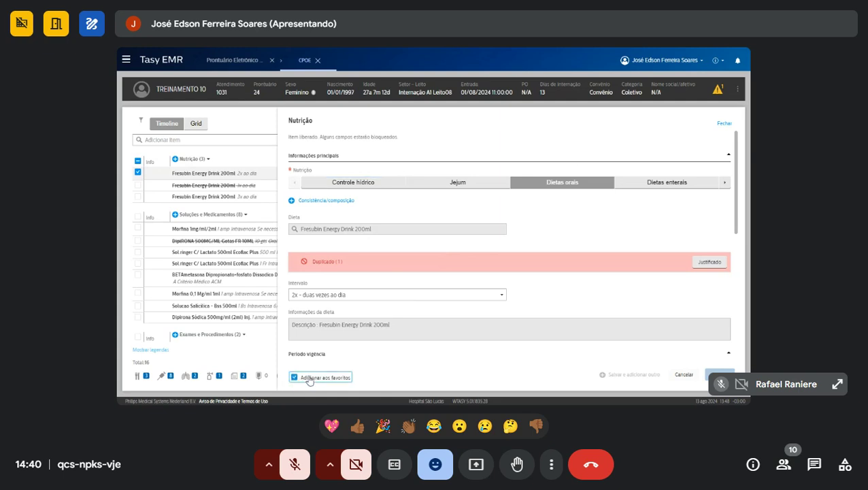
pyautogui.click(724, 125)
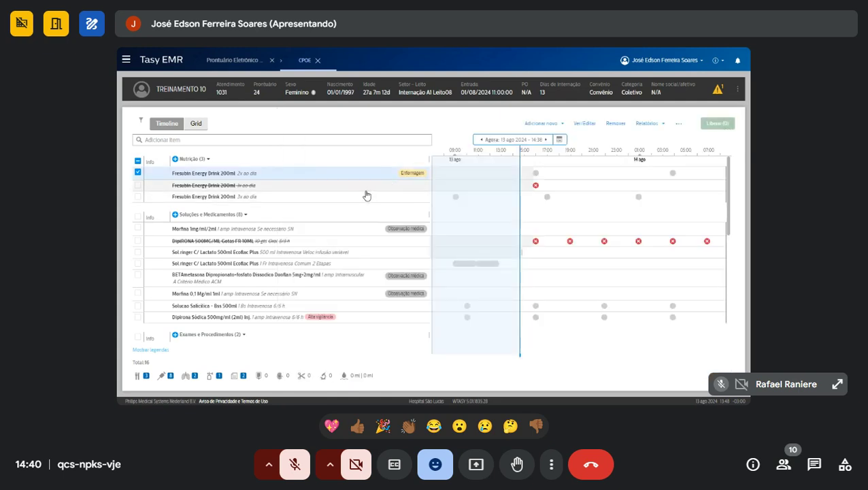
pyautogui.click(544, 123)
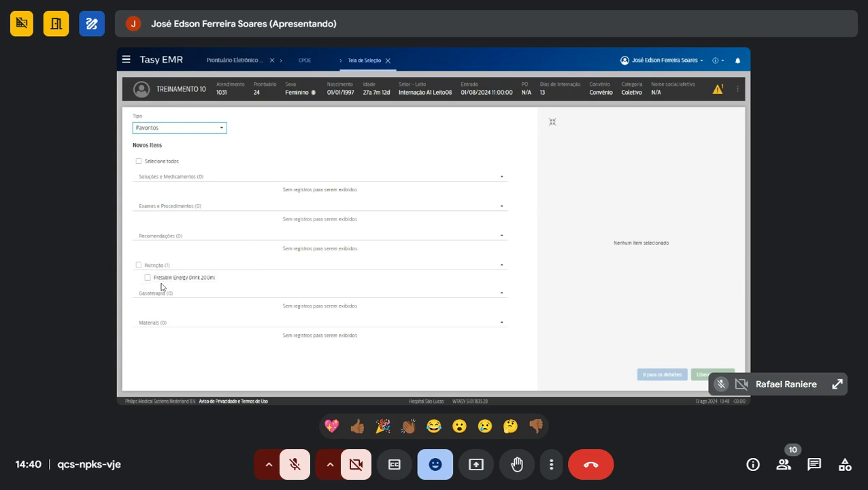
pyautogui.click(388, 61)
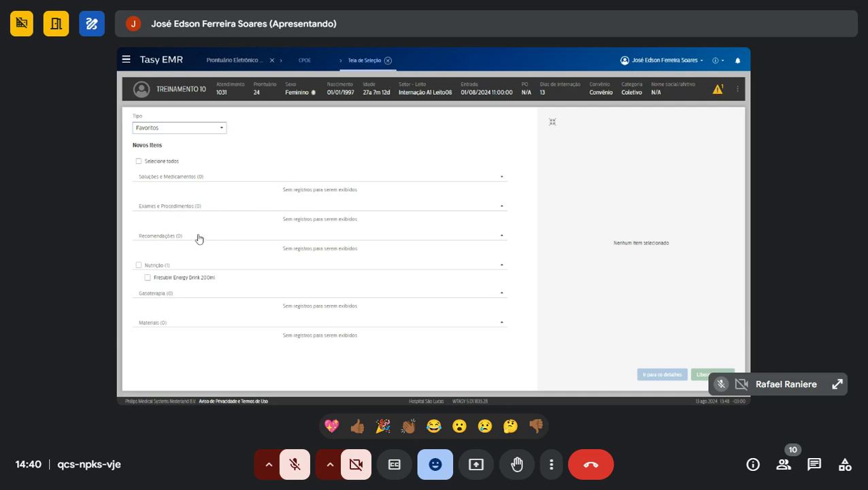
# - Examine the released Morfina 1mg/ml/2ml item's details down to the favorites option and leave it without changes
pyautogui.click(224, 230)
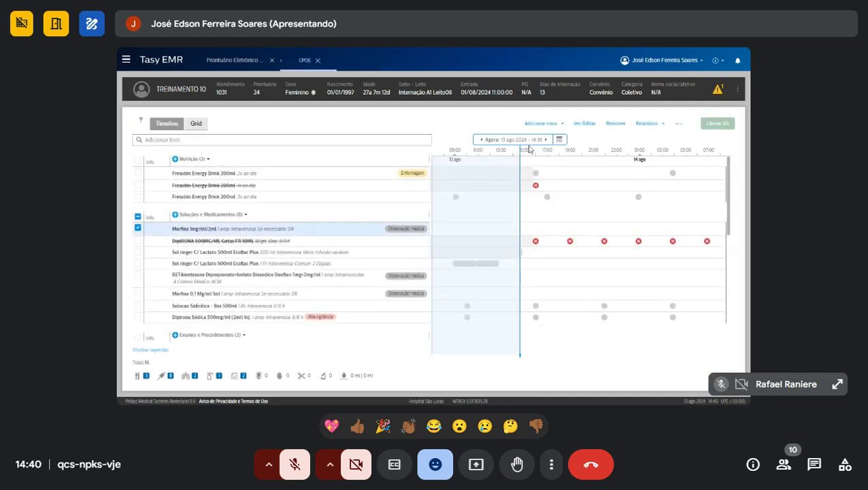
pyautogui.click(583, 123)
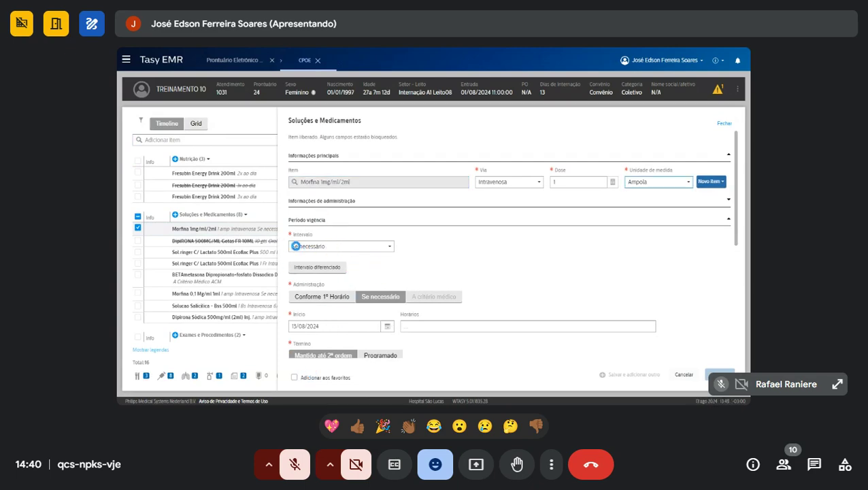
pyautogui.scroll(-2, 452, 241)
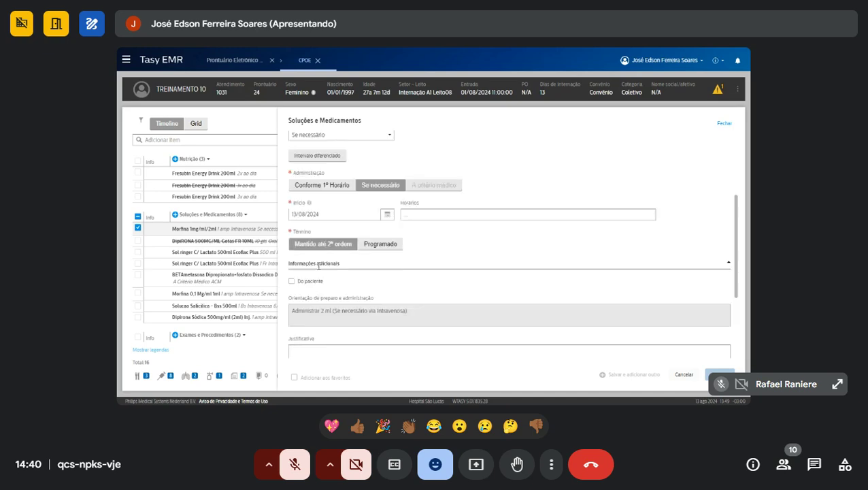
pyautogui.scroll(-2, 408, 257)
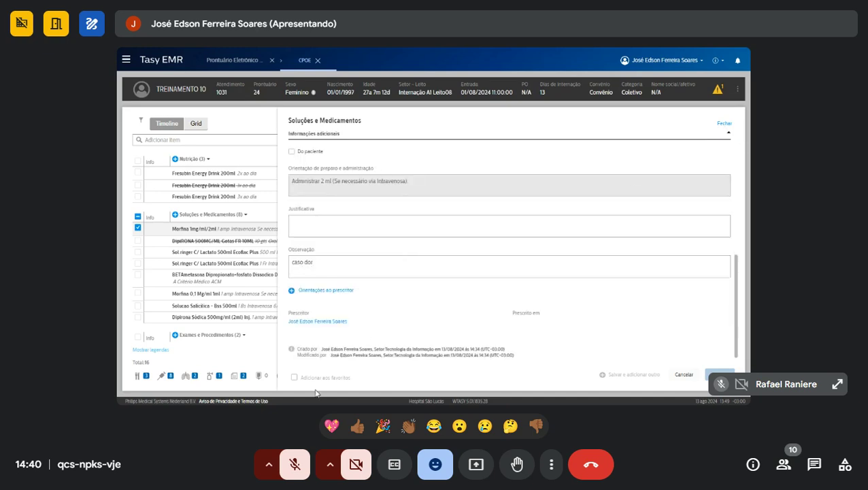
pyautogui.click(722, 124)
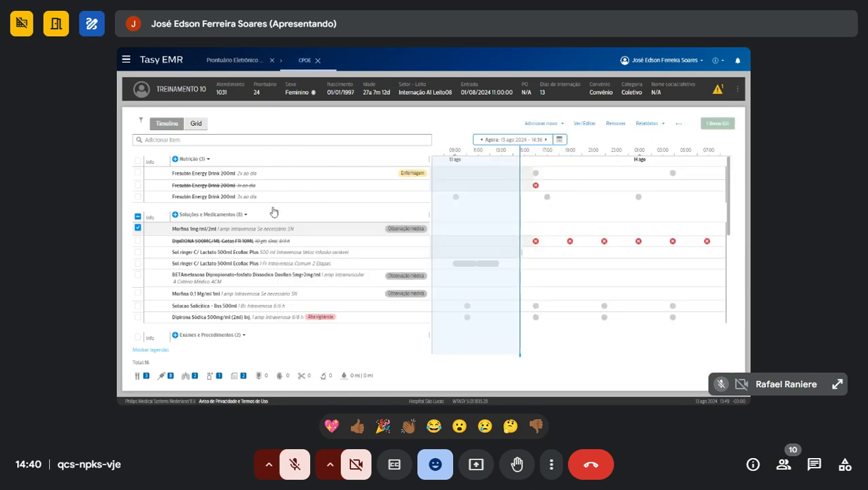
# - Start adding new items from Rotinas and list the Medicamentos routine
pyautogui.click(543, 125)
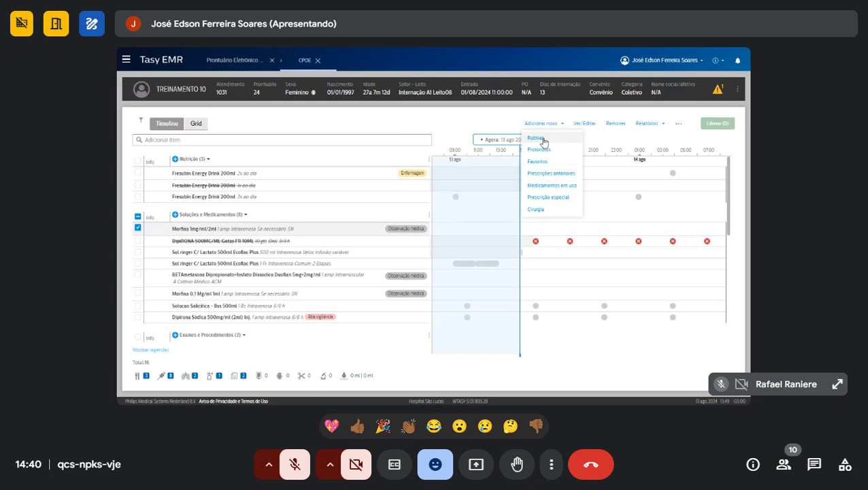
pyautogui.click(544, 140)
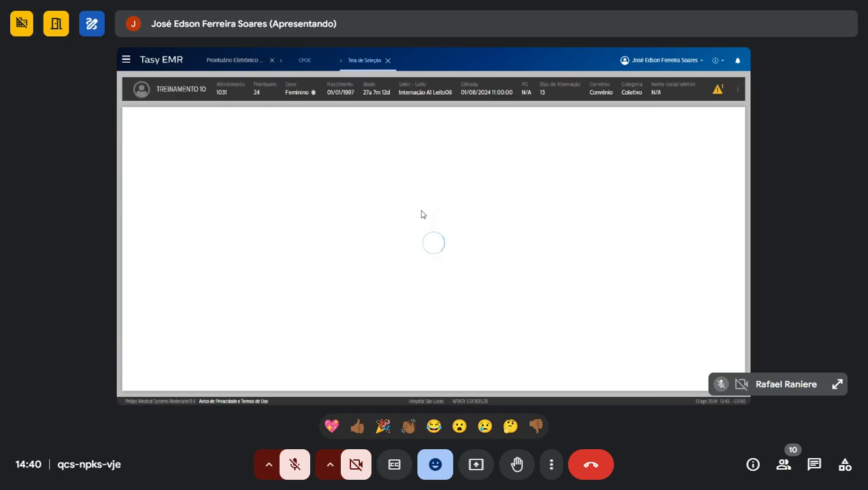
pyautogui.click(294, 127)
pyautogui.click(293, 173)
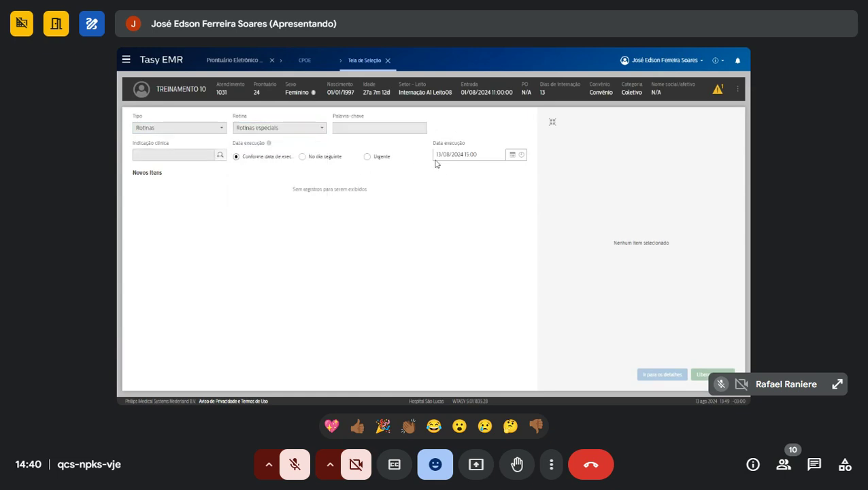
pyautogui.click(291, 129)
pyautogui.scroll(-2, 289, 178)
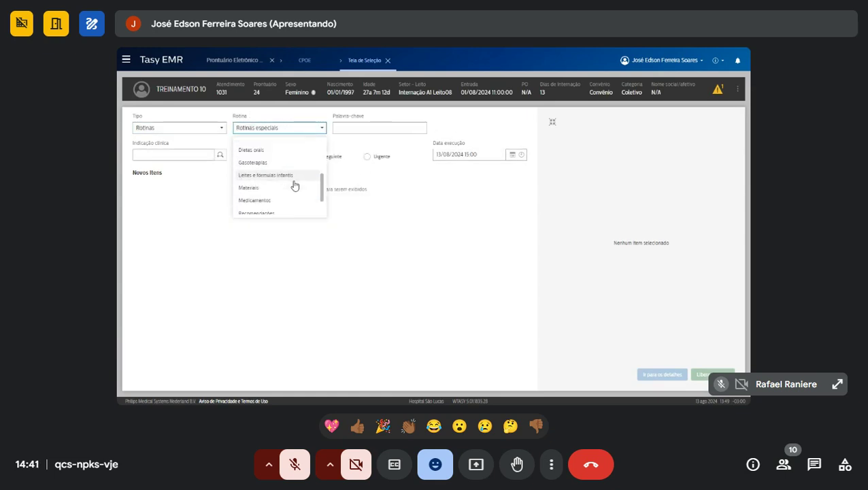
pyautogui.click(275, 200)
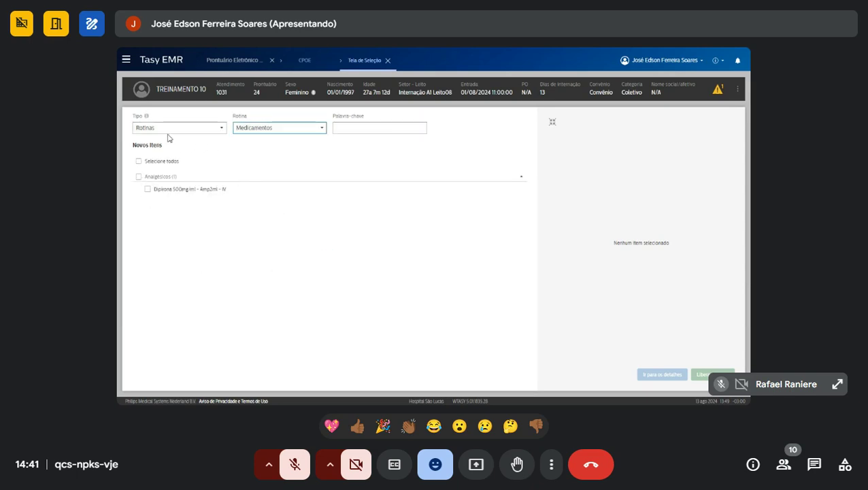
# - Look through the other routine categories and select Dipirona 500mg/ml - Amp2ml - IV from the Medicamentos routine
pyautogui.click(292, 130)
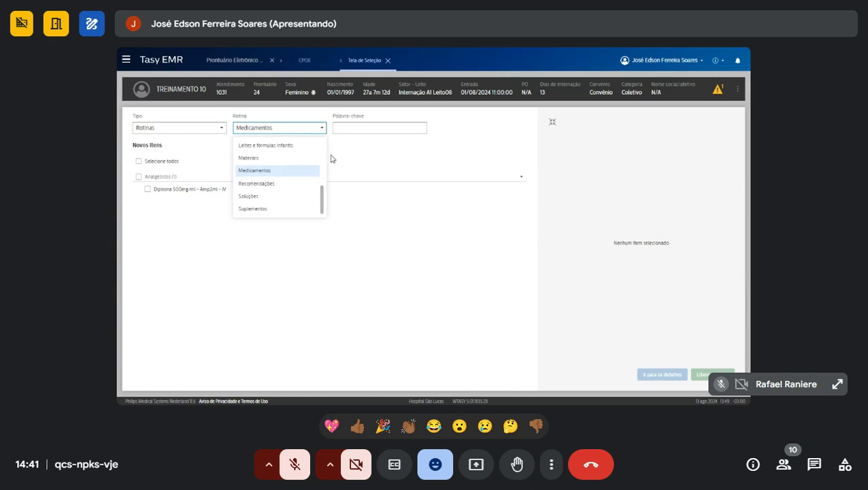
pyautogui.click(205, 145)
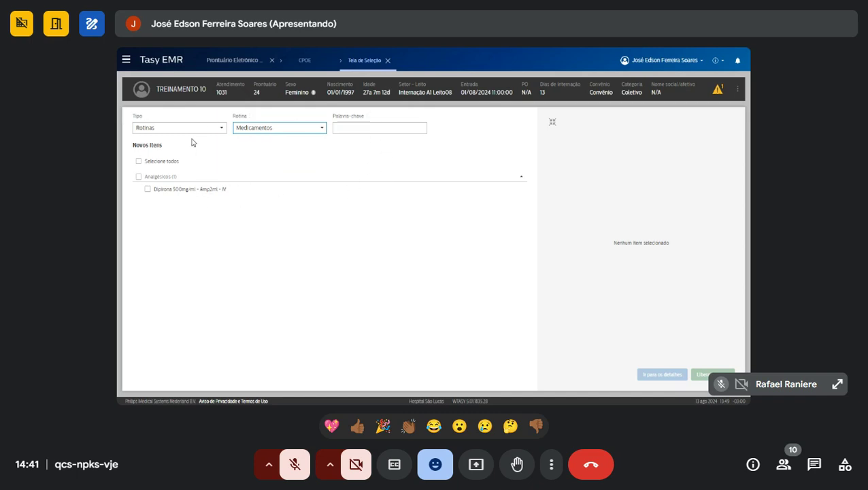
pyautogui.click(276, 130)
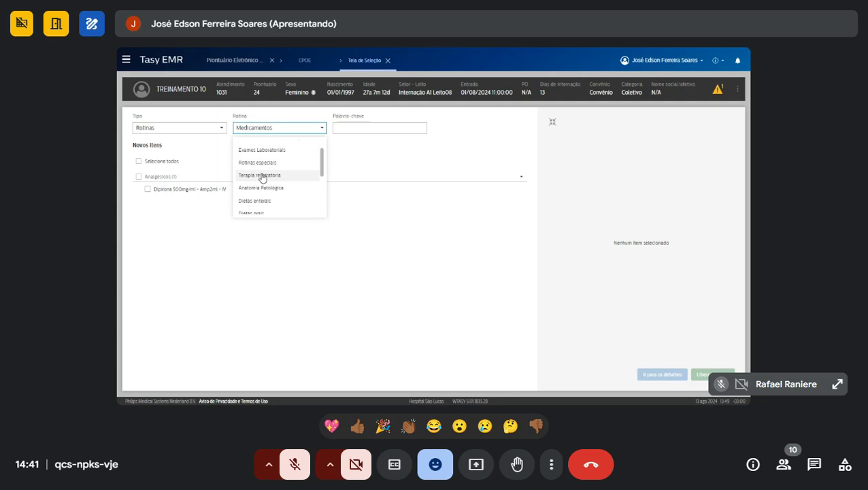
pyautogui.click(217, 148)
pyautogui.click(262, 130)
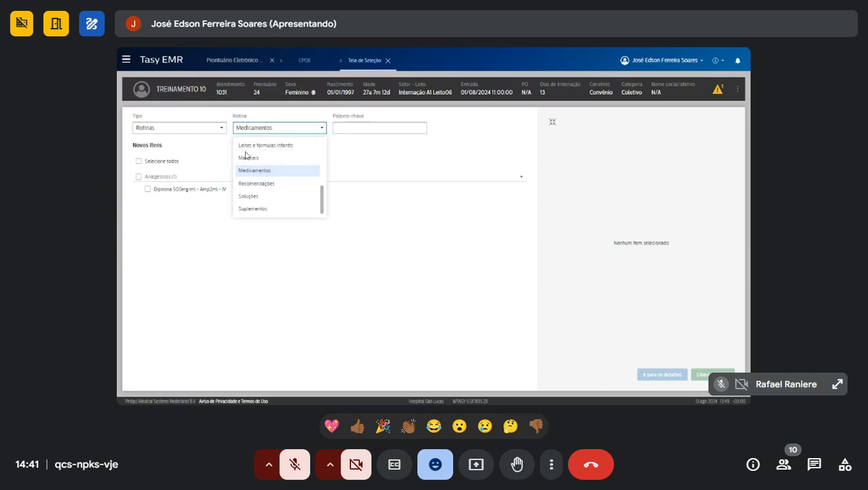
pyautogui.click(248, 175)
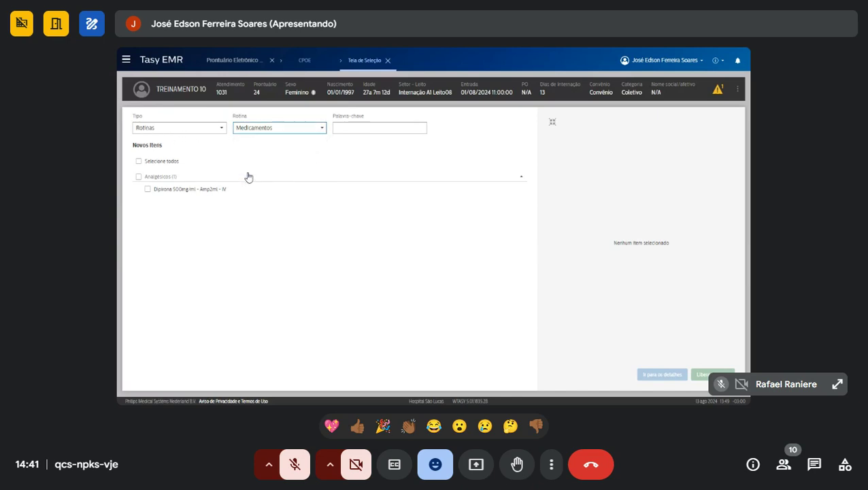
pyautogui.click(147, 189)
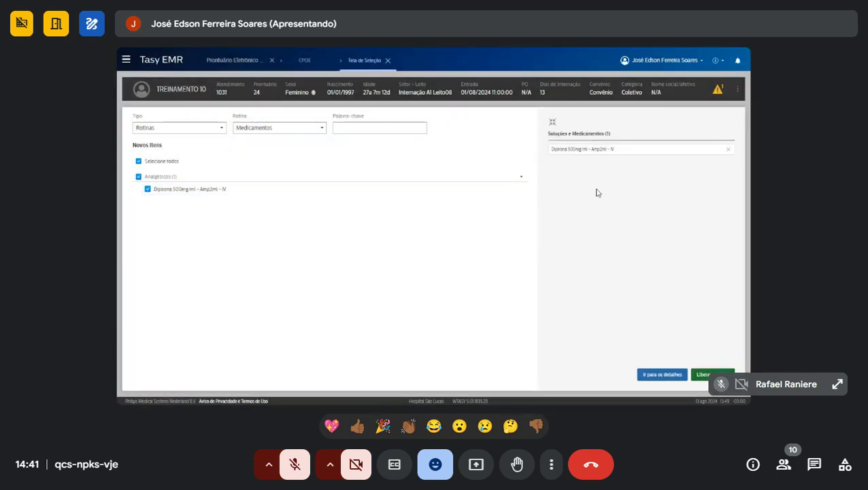
# - Switch the item type between Protocolos and Rotinas to compare the filters each offers, ending on Protocolos
pyautogui.click(183, 136)
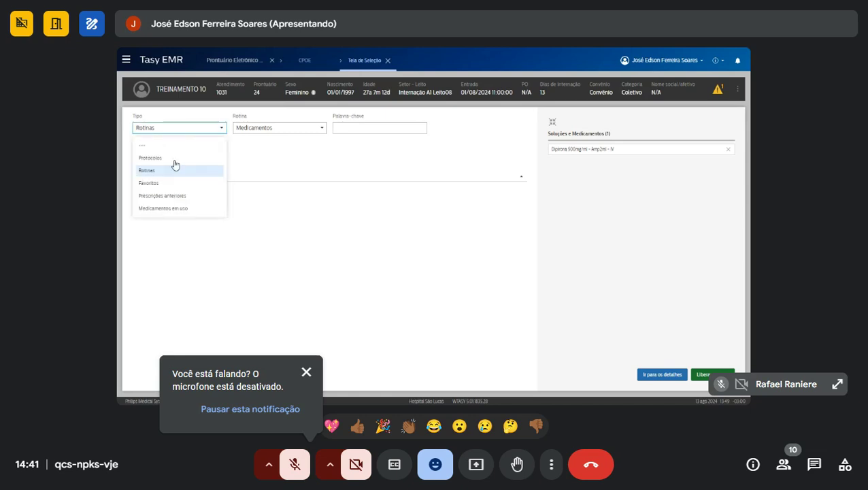
pyautogui.click(146, 162)
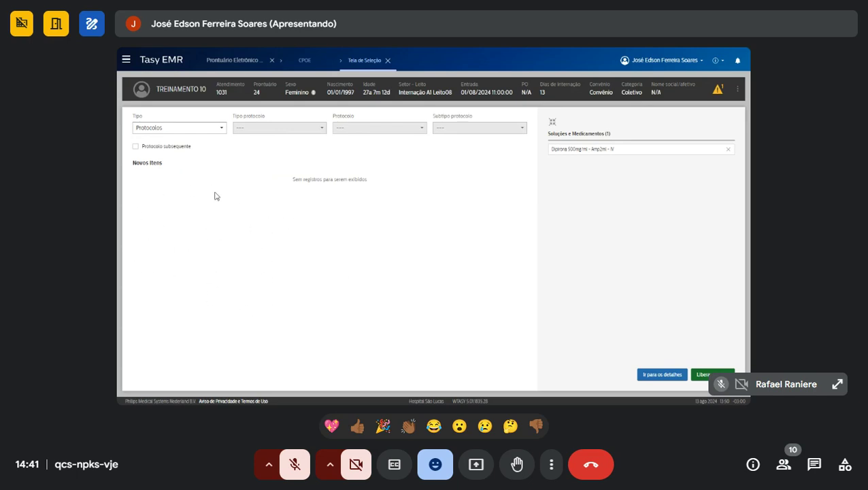
pyautogui.click(185, 129)
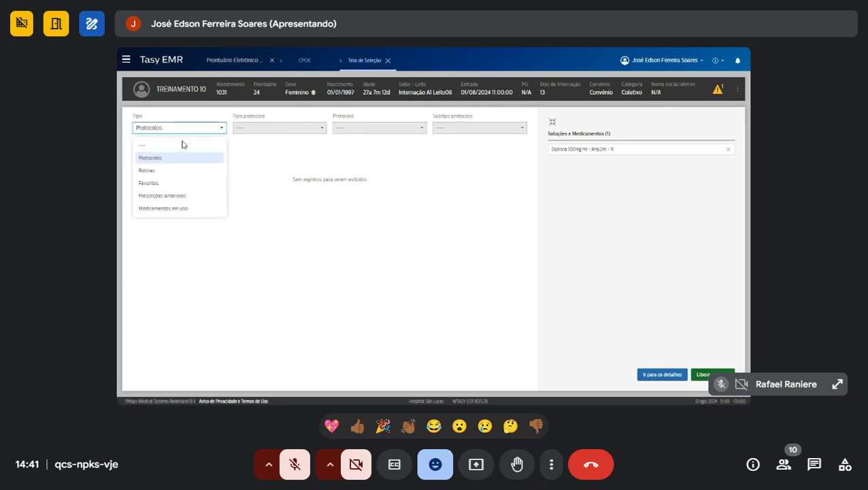
pyautogui.click(153, 172)
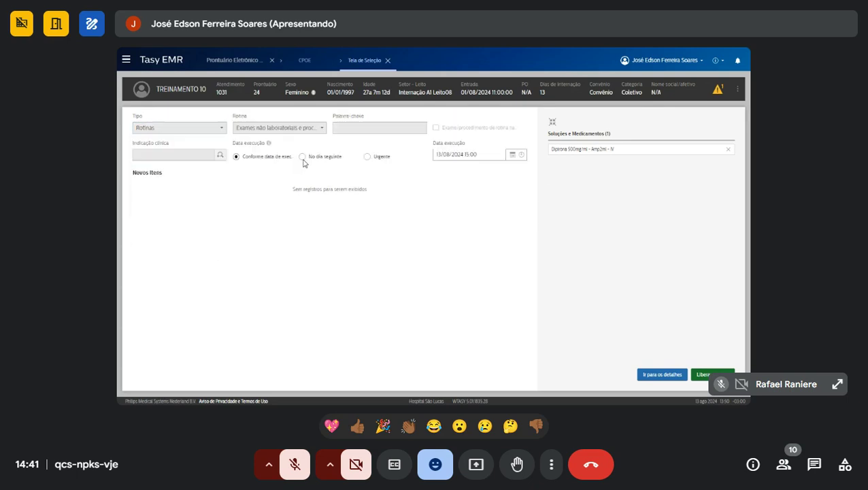
pyautogui.click(265, 132)
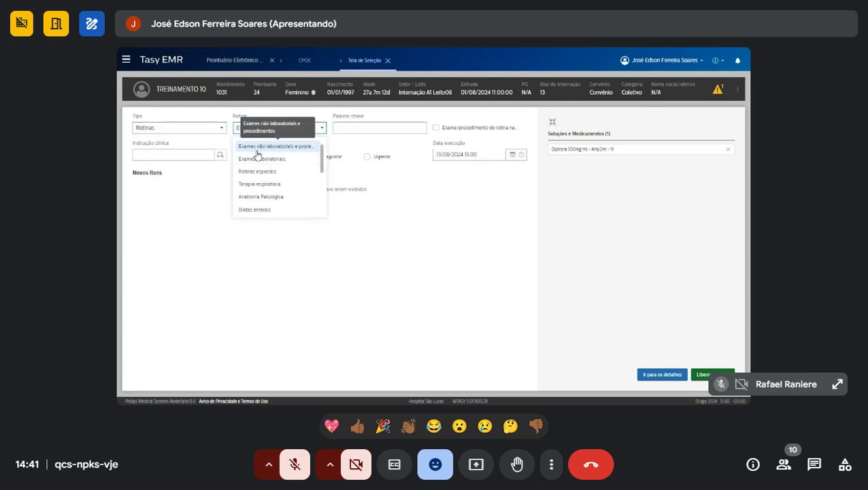
pyautogui.click(171, 131)
pyautogui.click(172, 131)
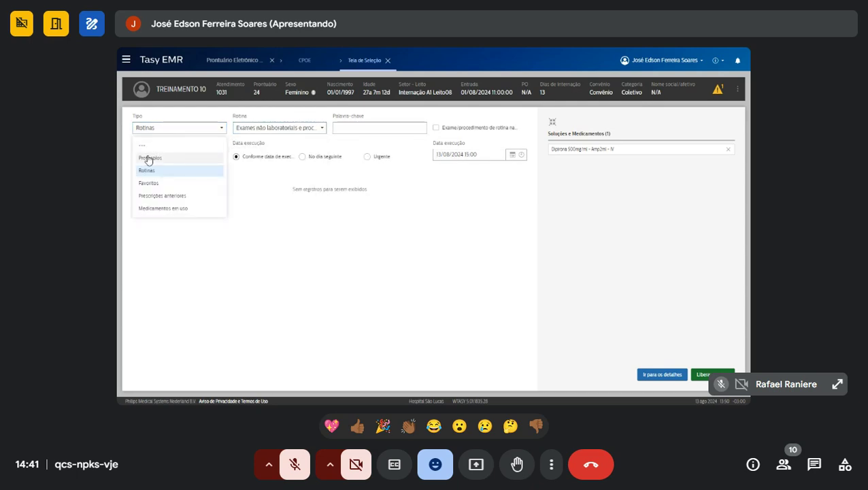
pyautogui.click(149, 155)
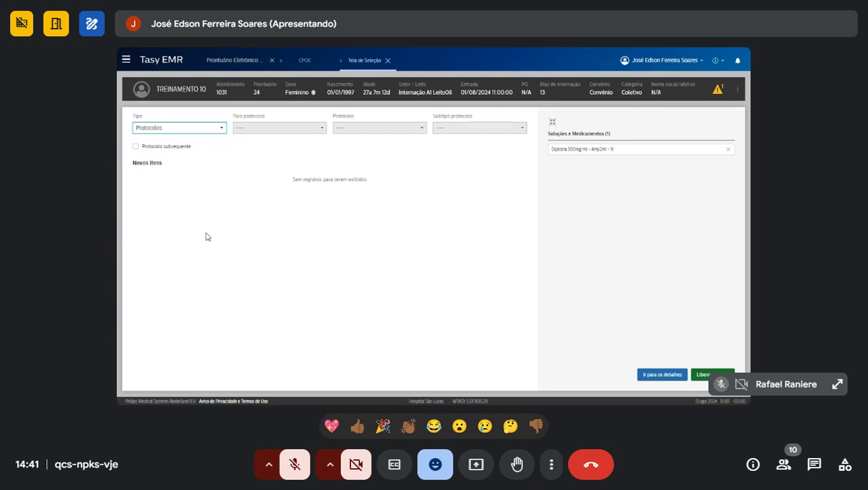
# - Examine the protocol type and protocol filters, and return the item type to Rotinas
pyautogui.moveTo(237, 116); pyautogui.dragTo(255, 117)
pyautogui.click(243, 117)
pyautogui.moveTo(334, 115); pyautogui.dragTo(347, 116)
pyautogui.click(344, 116)
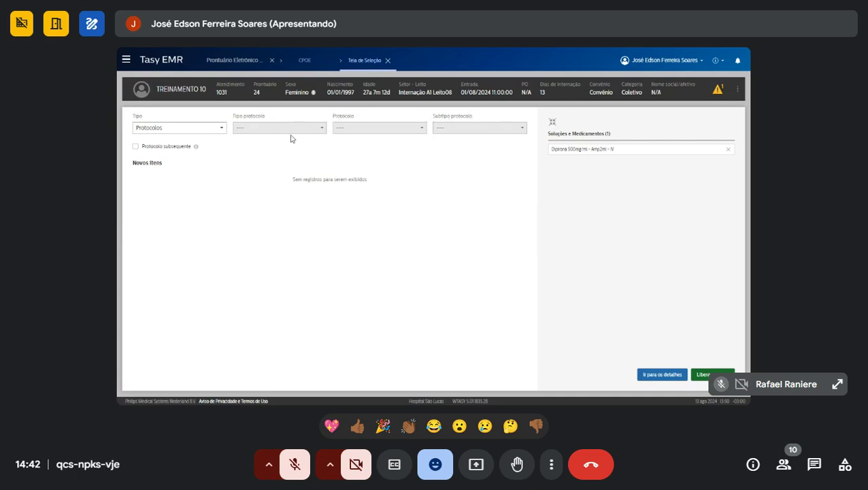
pyautogui.moveTo(236, 116); pyautogui.dragTo(245, 117)
pyautogui.click(244, 117)
pyautogui.click(205, 132)
pyautogui.click(157, 173)
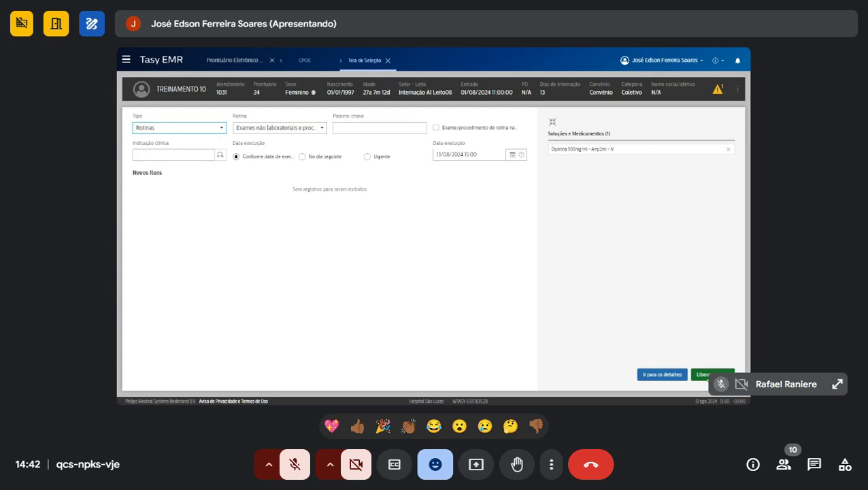
# - Proceed with the selected Dipirona 500mg/ml - Amp2ml - IV and set its dose to 22 mg and interval to Agora
pyautogui.click(700, 374)
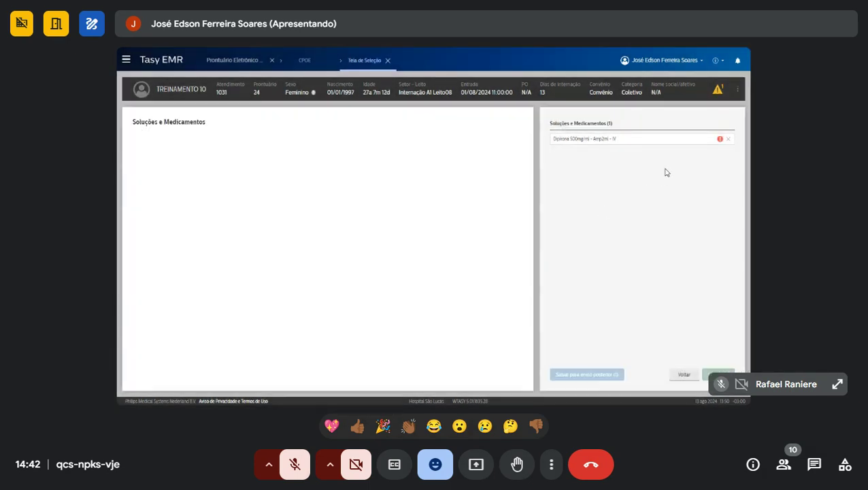
pyautogui.click(720, 140)
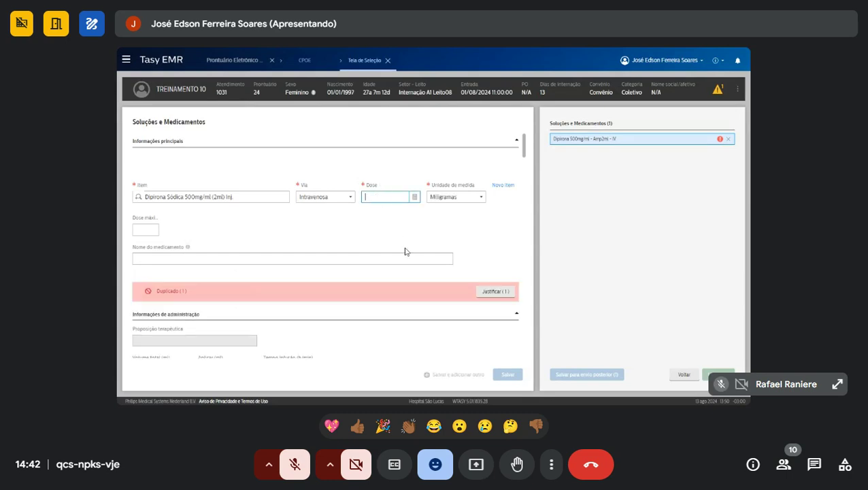
pyautogui.write('22')
pyautogui.press('Return')
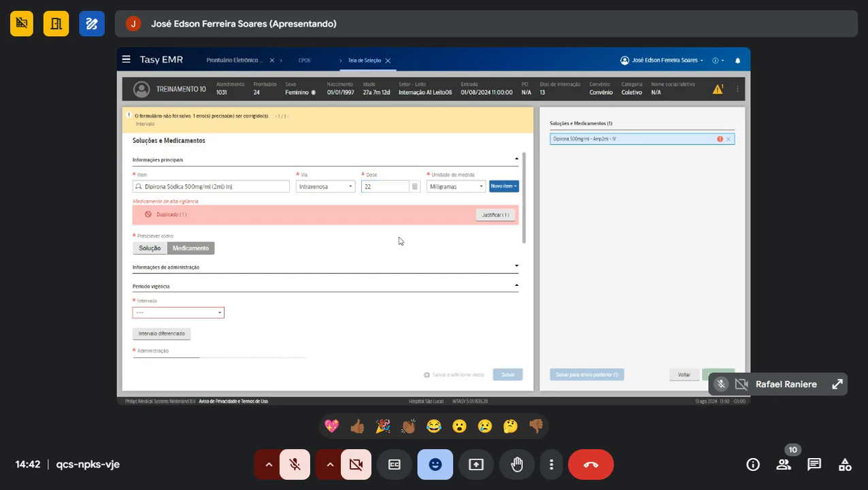
pyautogui.doubleClick(386, 185)
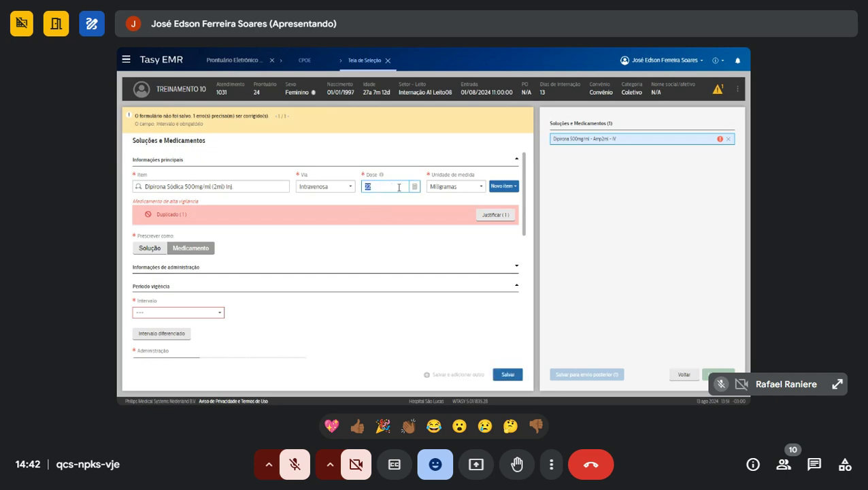
pyautogui.click(175, 314)
pyautogui.click(165, 342)
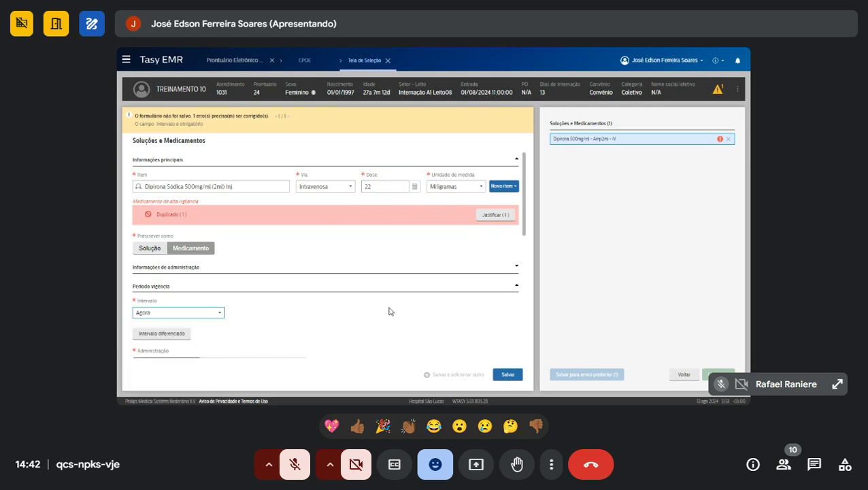
# - Save the Dipirona item, justifying the duplicate-item inconsistency with "tre"
pyautogui.scroll(-1, 408, 310)
pyautogui.scroll(1, 465, 289)
pyautogui.click(507, 374)
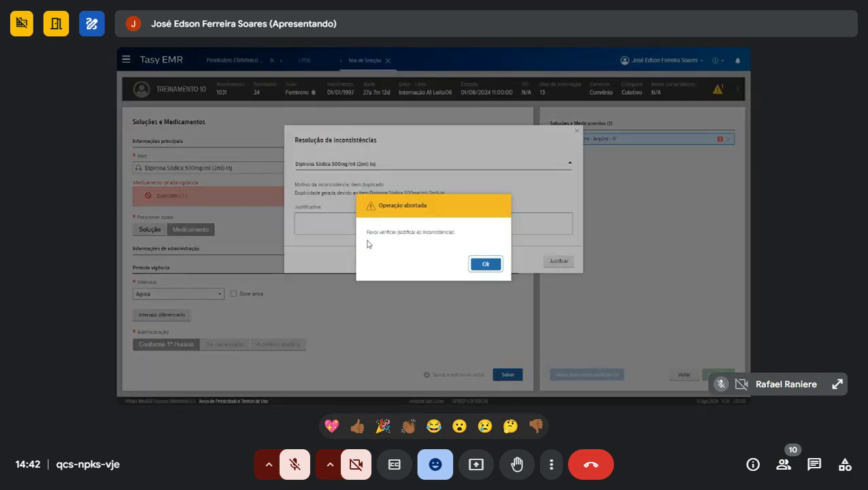
pyautogui.click(483, 264)
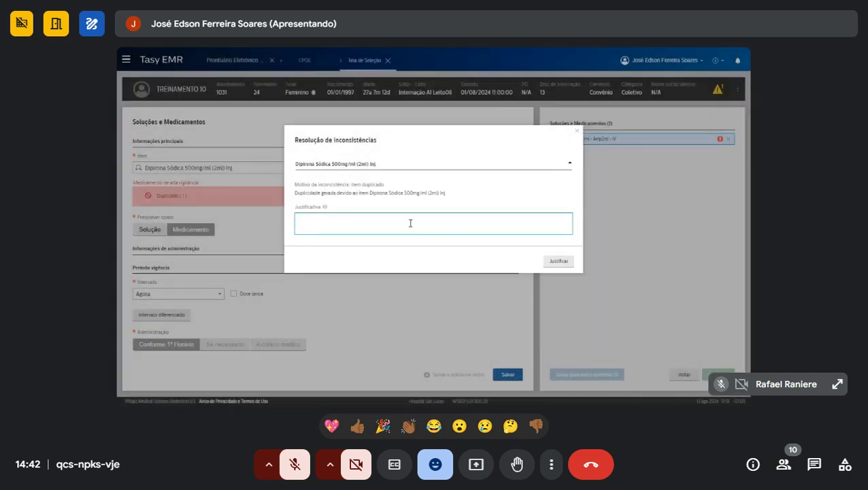
pyautogui.write('tre')
pyautogui.click(558, 260)
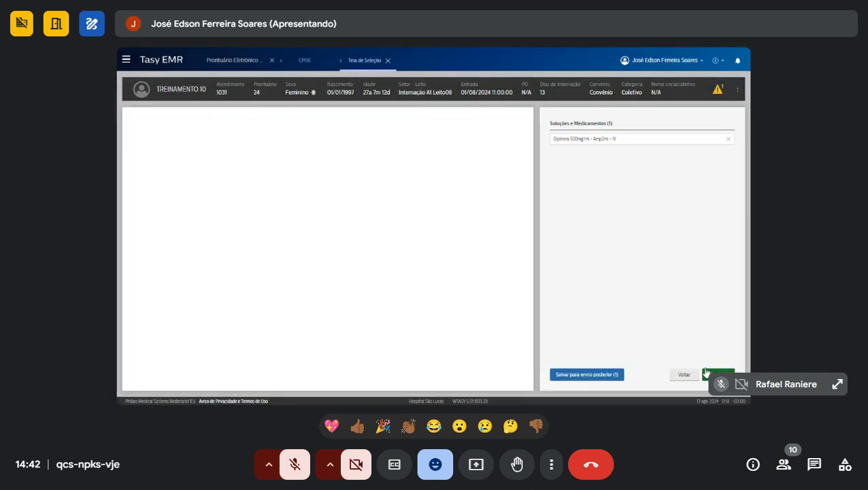
# - Release the new Dipirona item and confirm the release for the Internação A1 sector
pyautogui.click(721, 367)
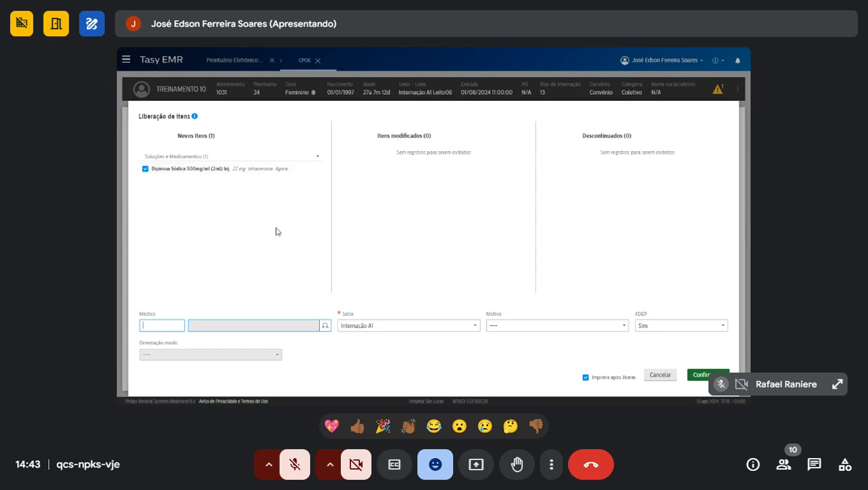
pyautogui.moveTo(138, 116); pyautogui.dragTo(191, 116)
pyautogui.click(148, 113)
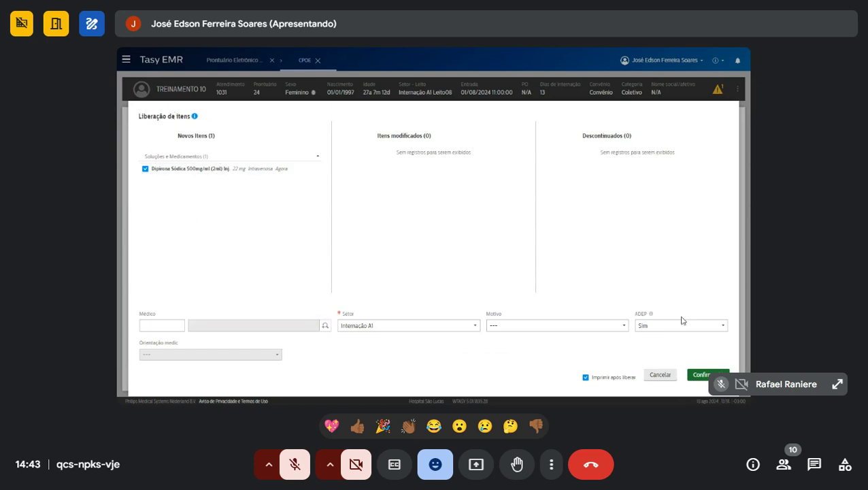
pyautogui.click(697, 374)
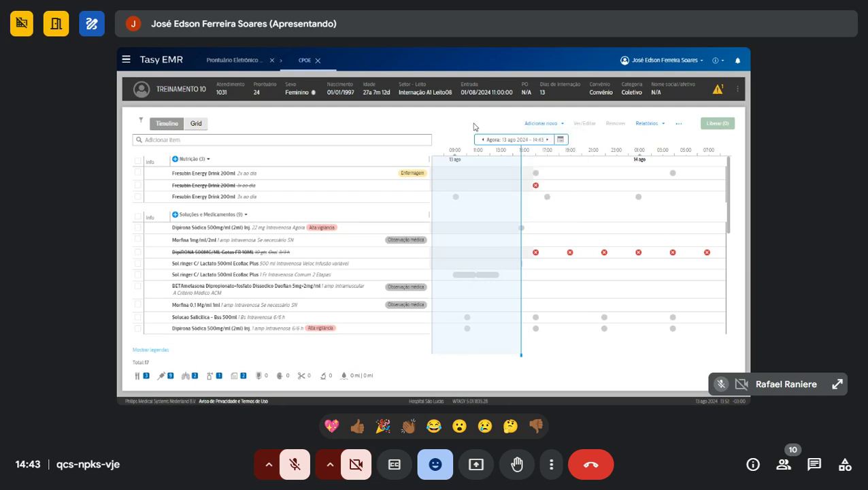
# - Open the Prescrições anteriores selection for new items, check the available item types, and close it
pyautogui.moveTo(544, 124)
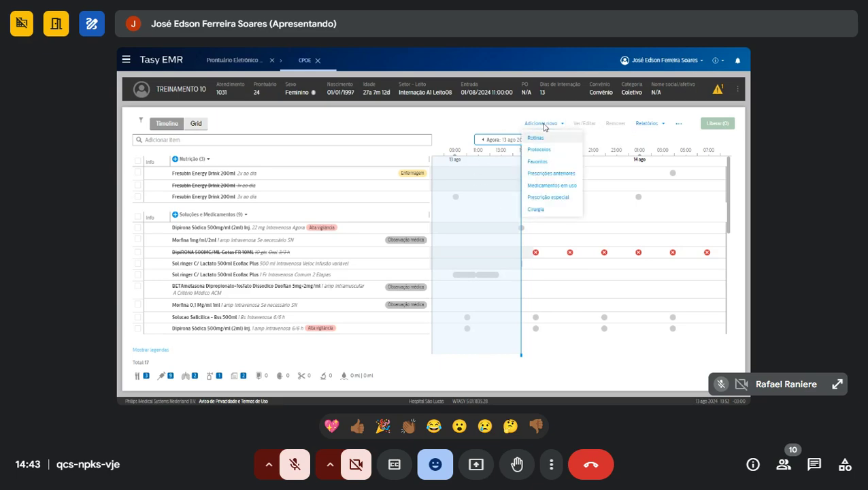
pyautogui.click(556, 174)
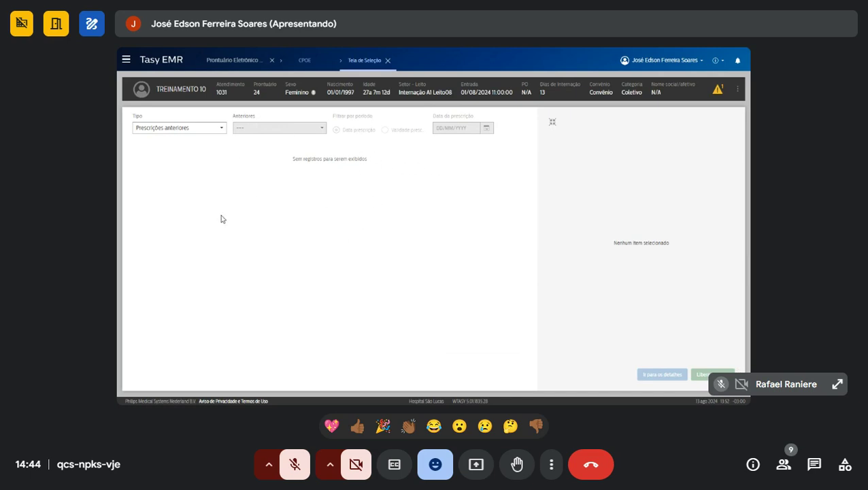
pyautogui.click(169, 129)
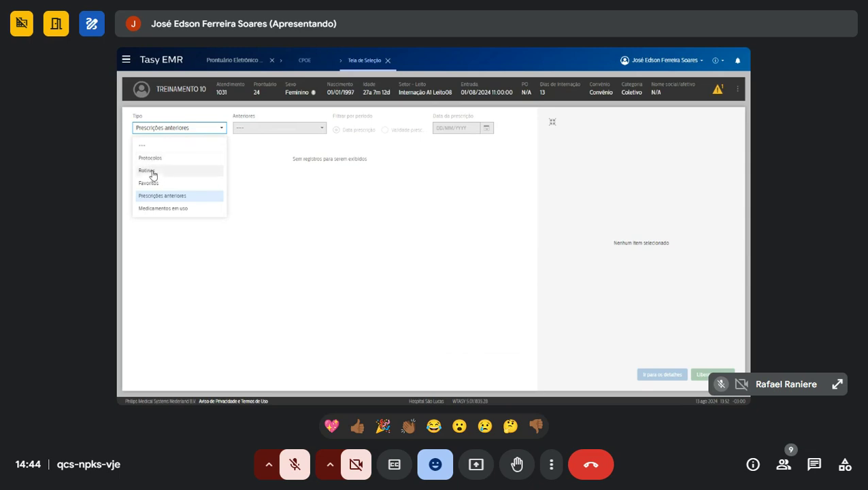
pyautogui.click(317, 170)
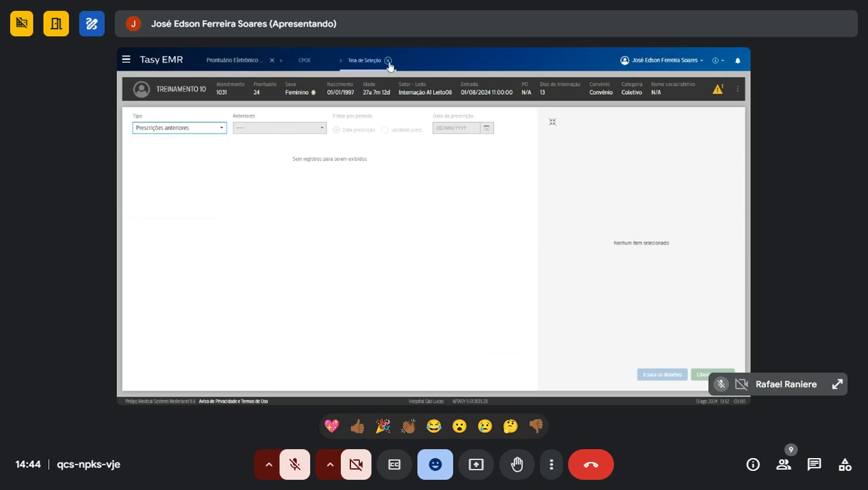
pyautogui.click(387, 60)
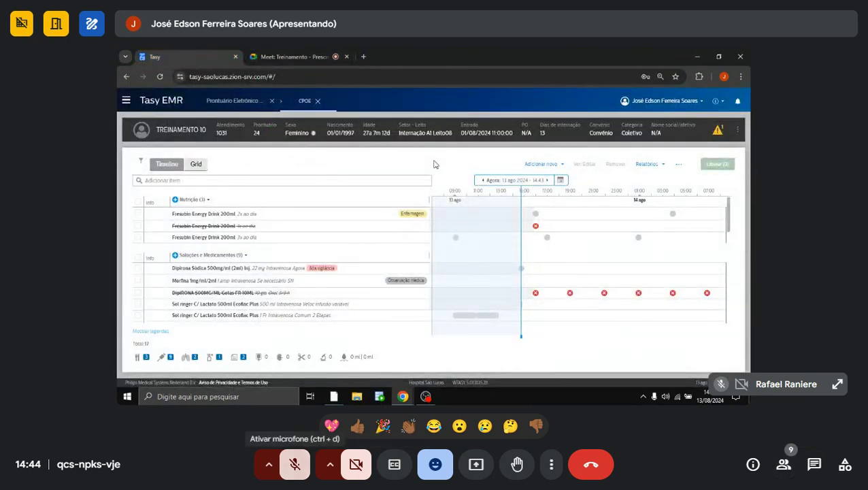
# - Unmute the microphone in the Google Meet call to speak, and mute it again
pyautogui.click(295, 464)
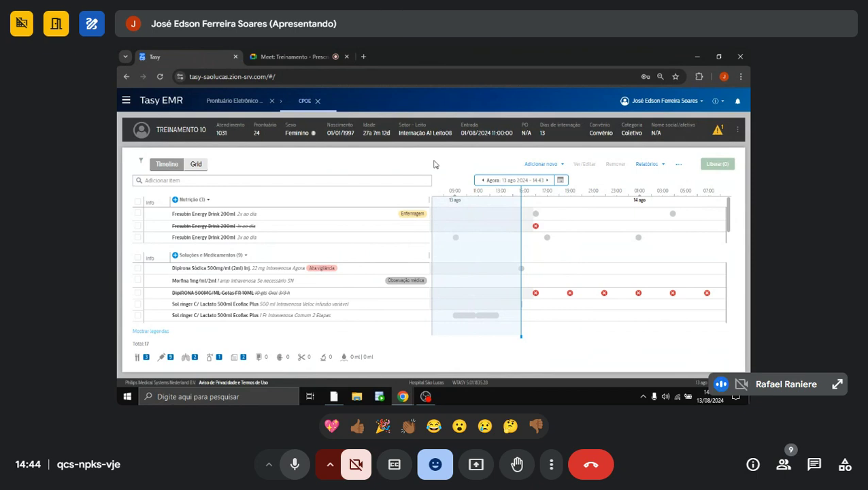
pyautogui.click(294, 464)
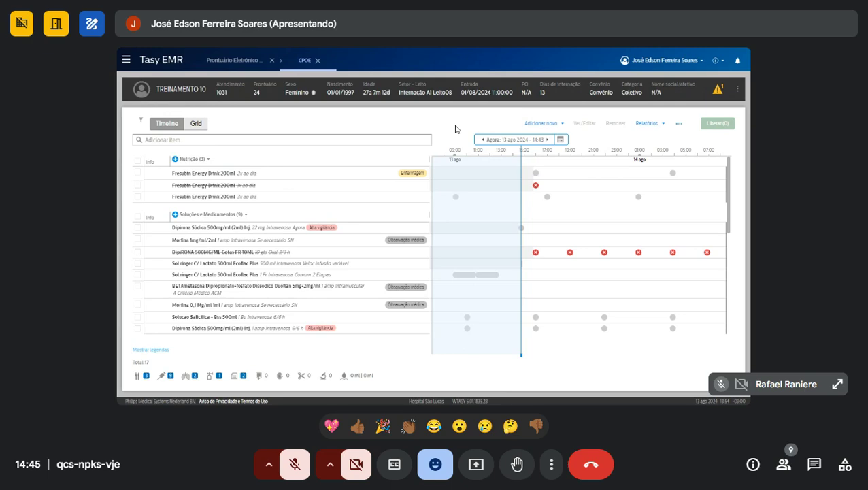
# - Check the options for adding items, select all Nutrição and Soluções e Medicamentos items, and view their available actions
pyautogui.click(540, 123)
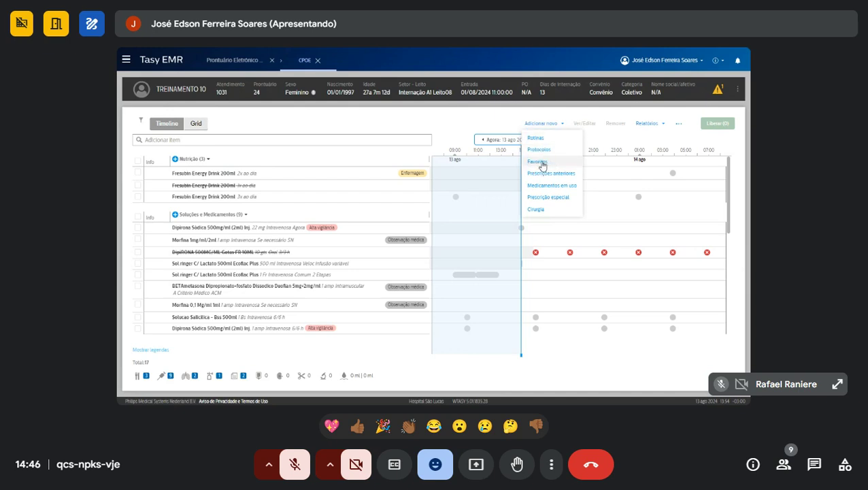
pyautogui.click(137, 162)
pyautogui.click(138, 217)
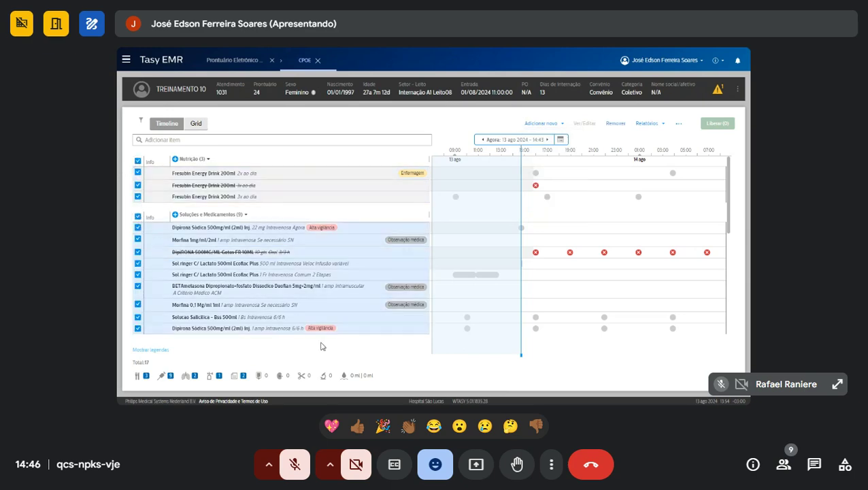
pyautogui.click(209, 176)
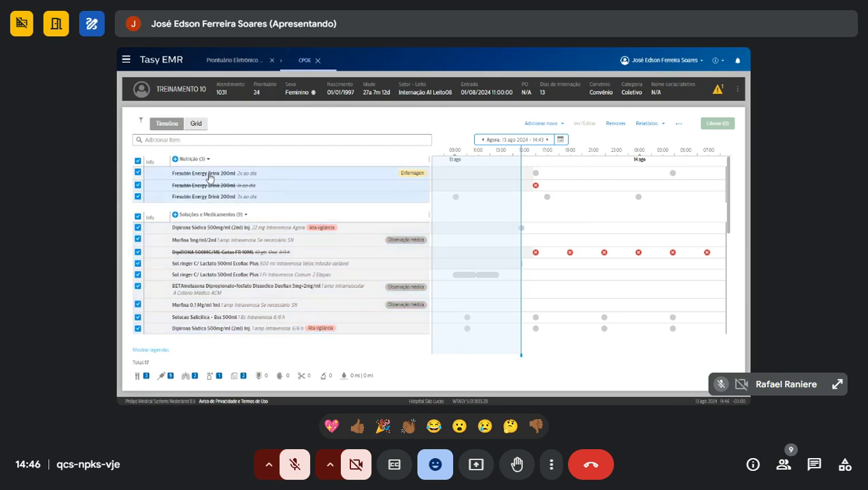
pyautogui.rightClick(209, 178)
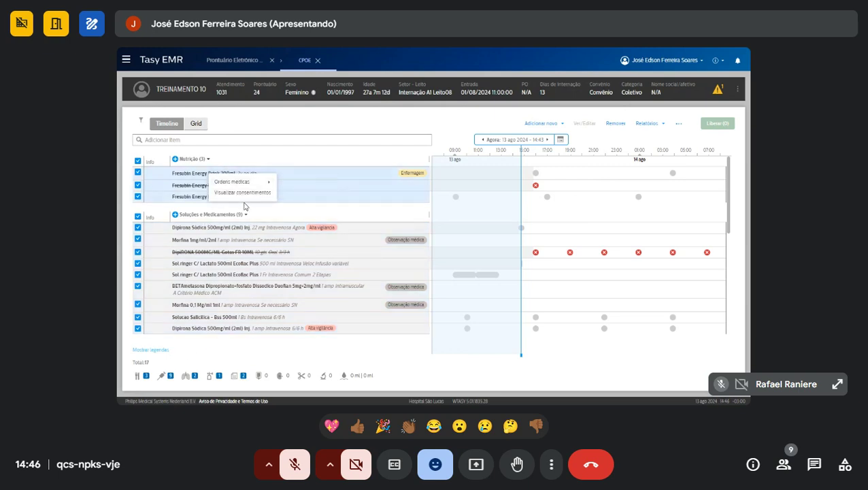
pyautogui.click(251, 156)
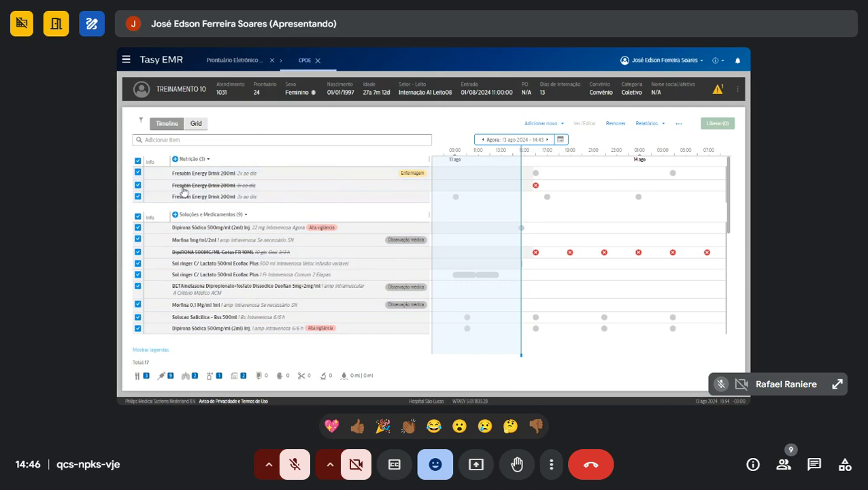
# - View the details of the twice-daily Fresubin Energy Drink 200ml and close them without changes
pyautogui.click(191, 176)
pyautogui.click(578, 126)
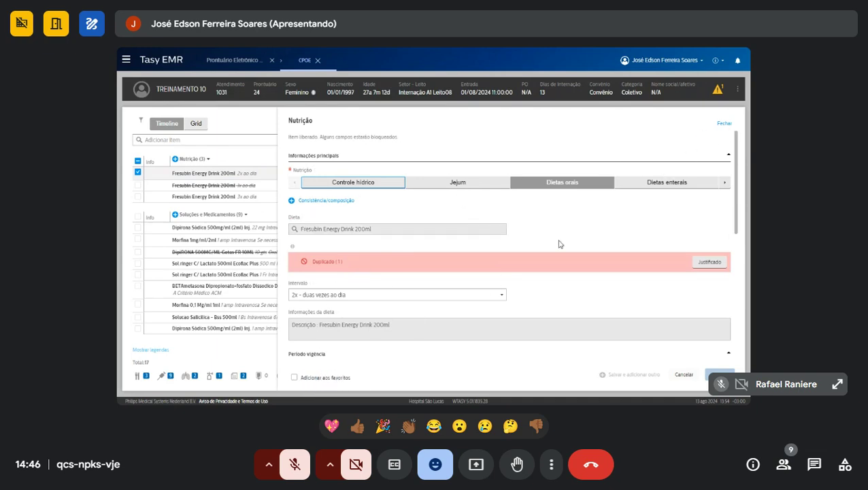
pyautogui.click(724, 123)
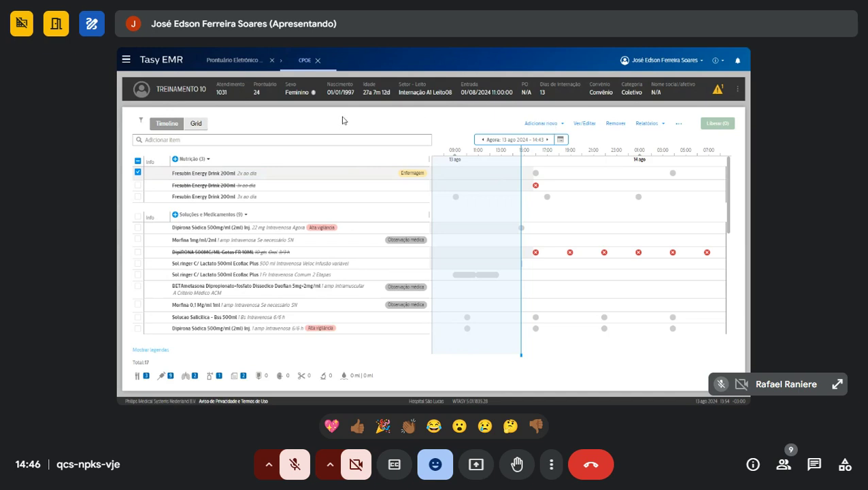
# - Leave the current patient's prescription, view the CPOE of the deceased patient in Leito04, and close it
pyautogui.click(317, 60)
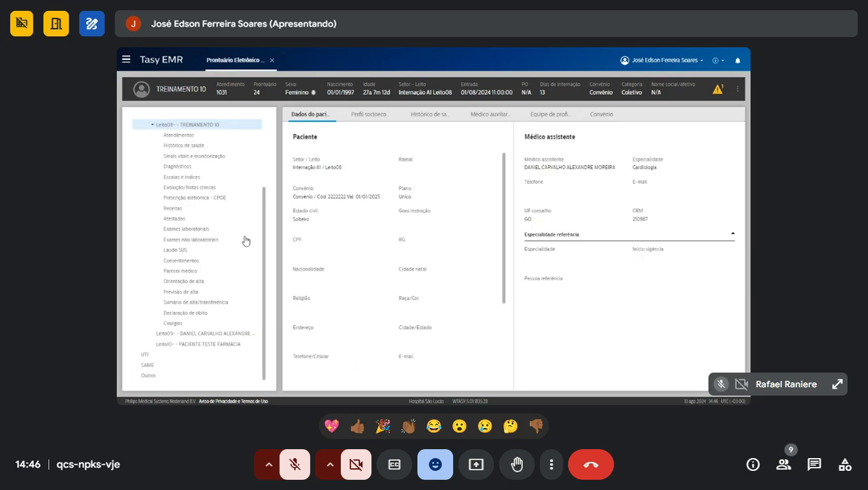
pyautogui.scroll(3, 187, 184)
pyautogui.click(193, 177)
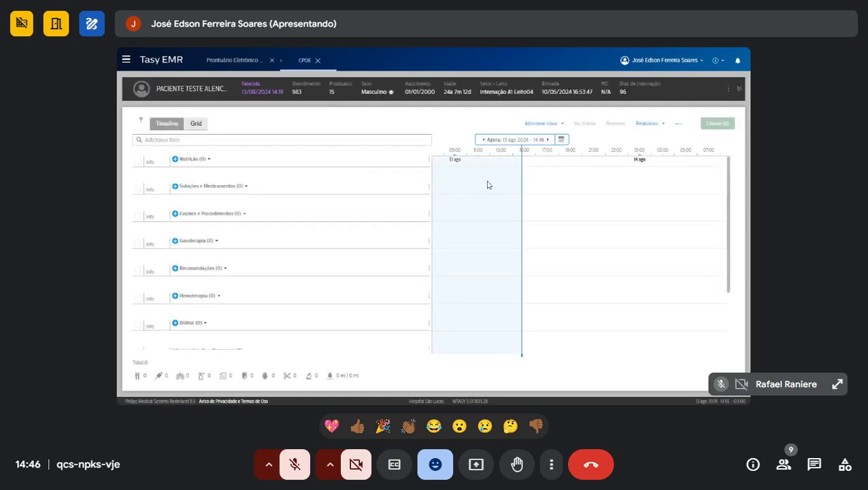
pyautogui.scroll(-1, 202, 197)
pyautogui.scroll(1, 202, 197)
pyautogui.click(506, 205)
pyautogui.click(318, 63)
# - Return the record to full screen and check the logged-in account's options
pyautogui.click(431, 57)
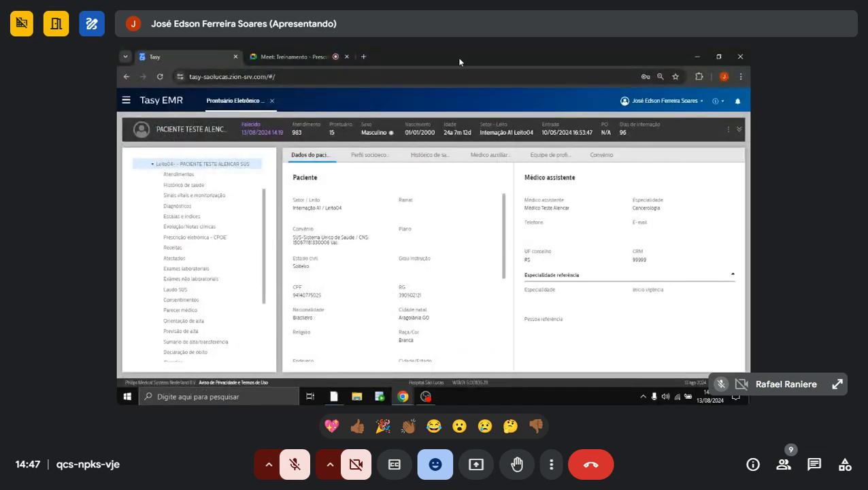
pyautogui.press('F11')
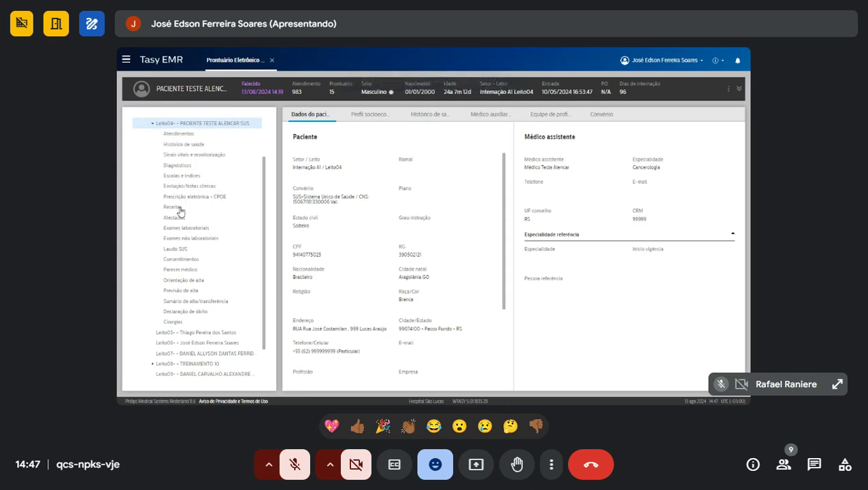
pyautogui.click(658, 60)
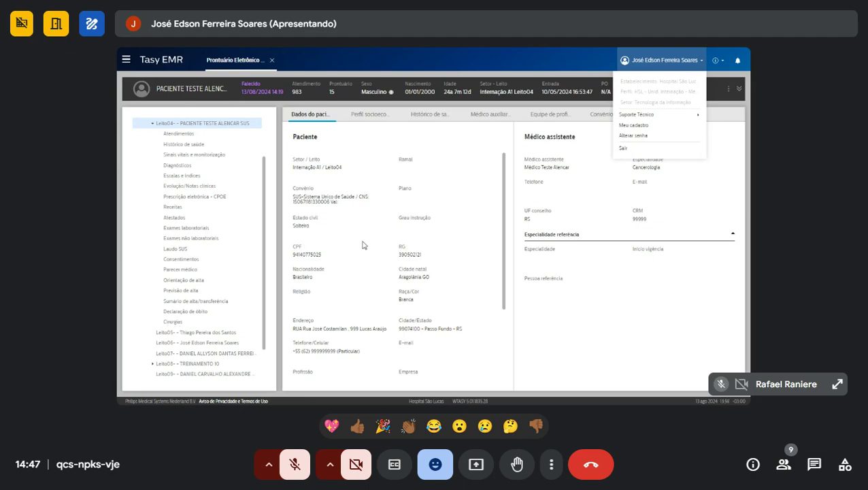
pyautogui.doubleClick(299, 225)
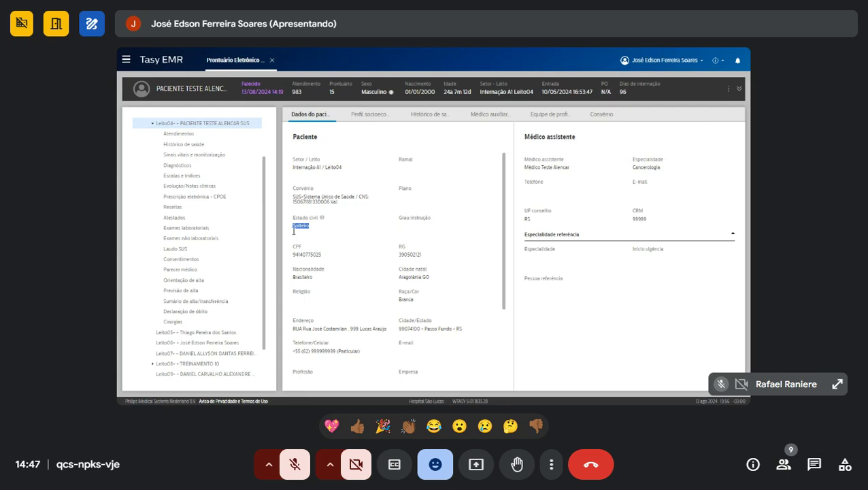